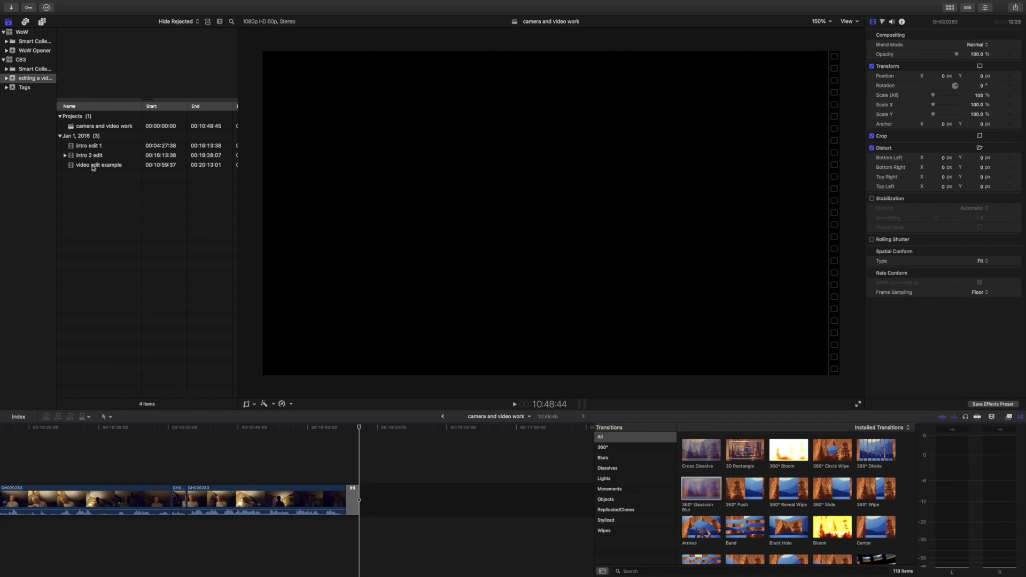
Append the "video edit example" clip to the end of the "camera and video work" timeline, after the closing transition.
left_click_drag(75, 167, 107, 185)
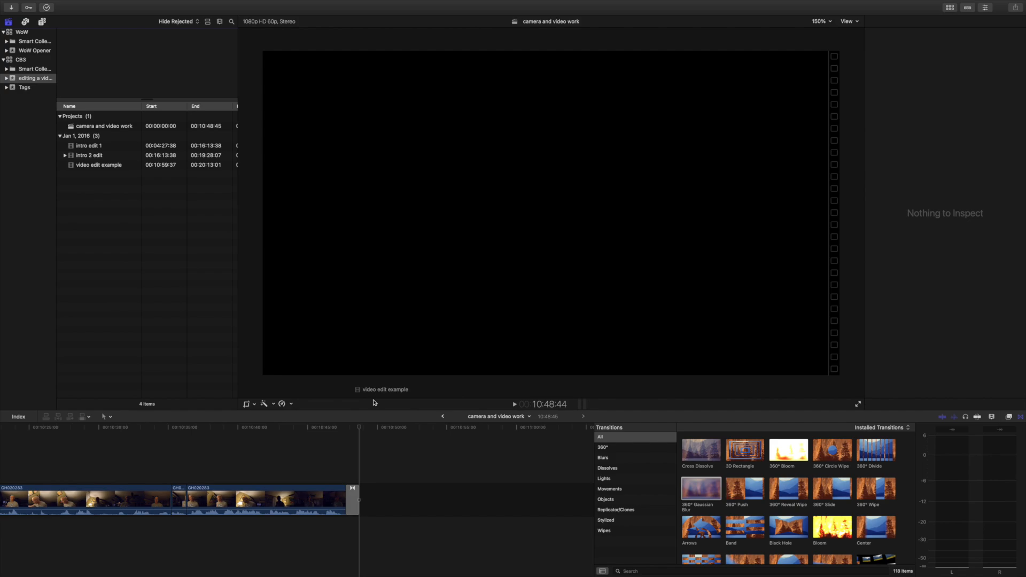
left_click_drag(375, 402, 382, 477)
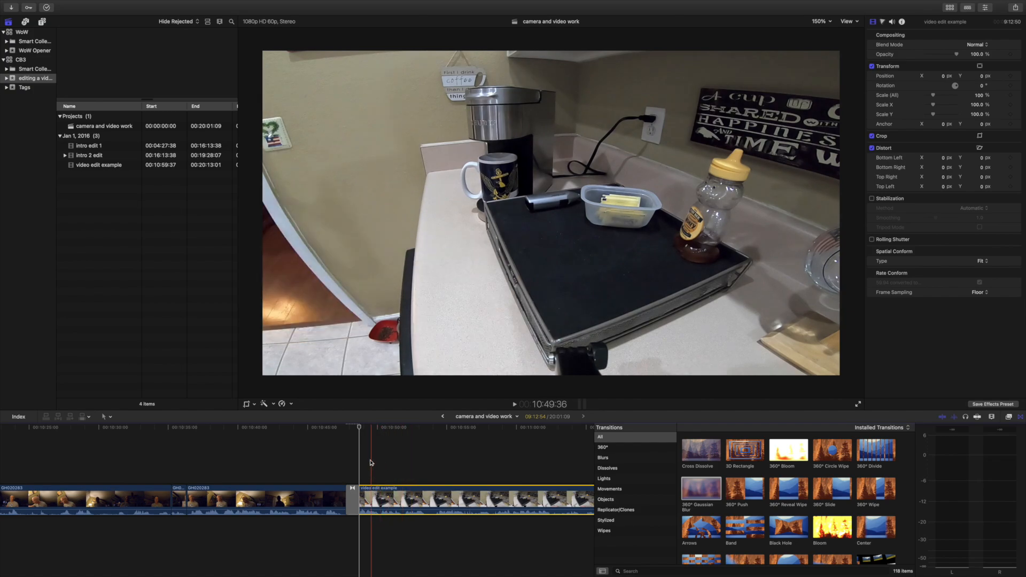
left_click(354, 455)
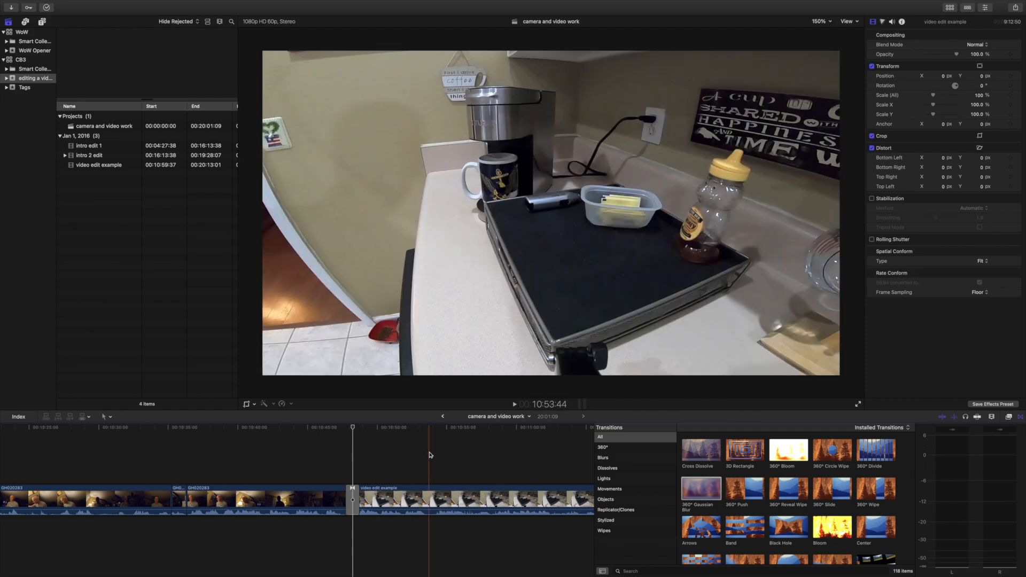
Hide the Transitions browser to widen the timeline and lower the system volume.
left_click(1021, 417)
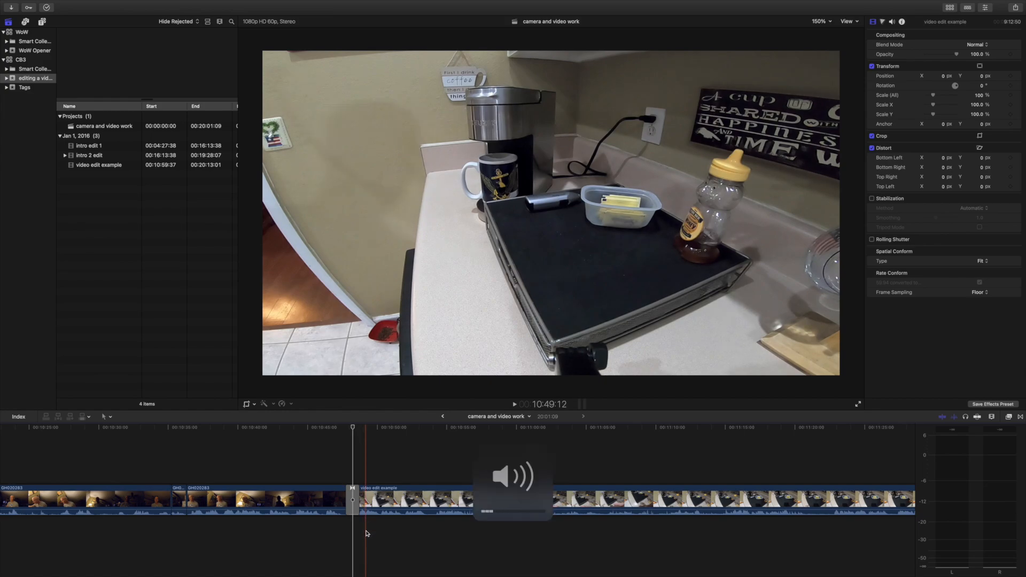
key("XF86AudioLowerVolume")
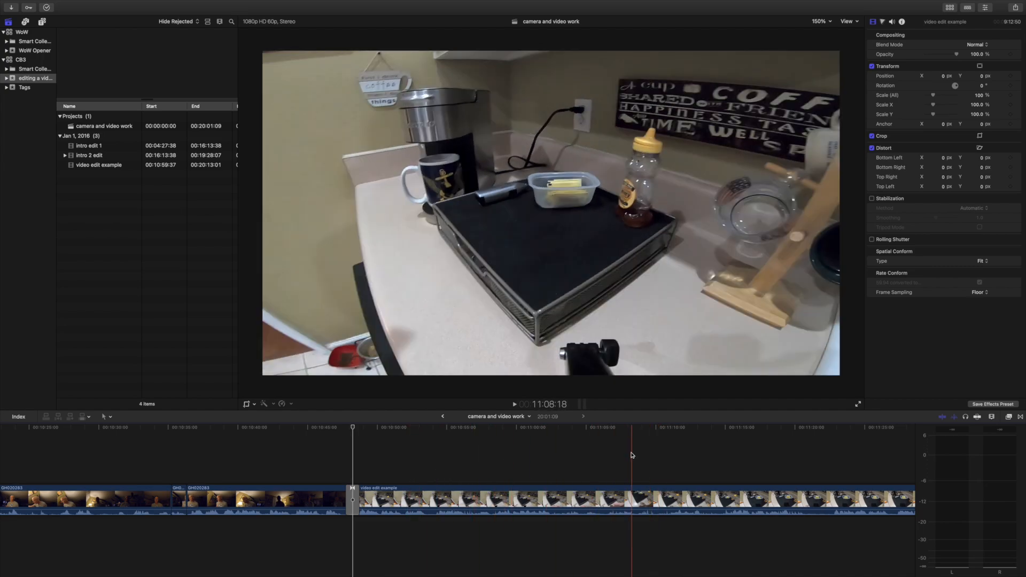
Skim through the appended "video edit example" footage to find where the useful coffee-making action begins.
scroll(463, 469, "right", 2)
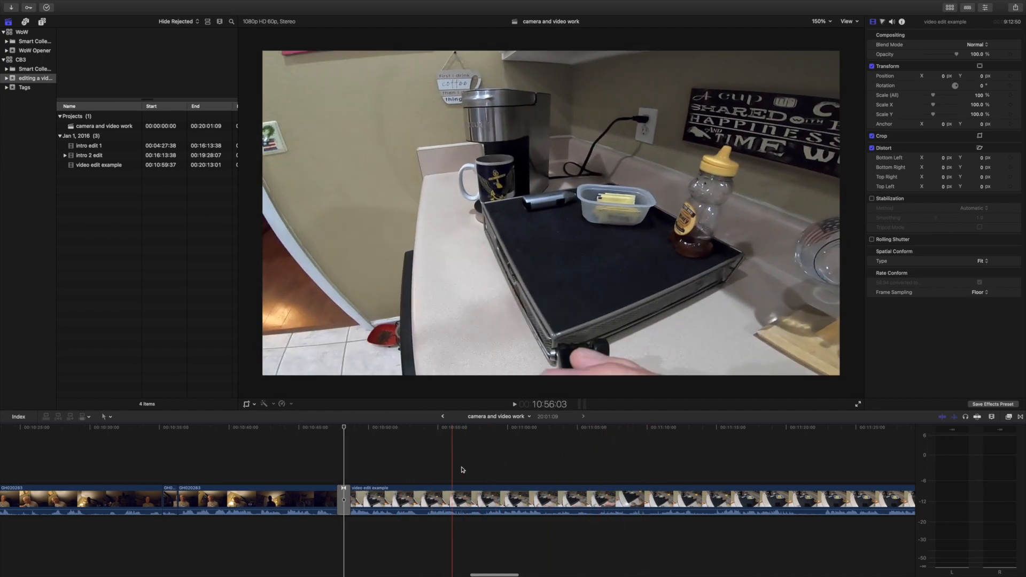
scroll(492, 474, "left", 10)
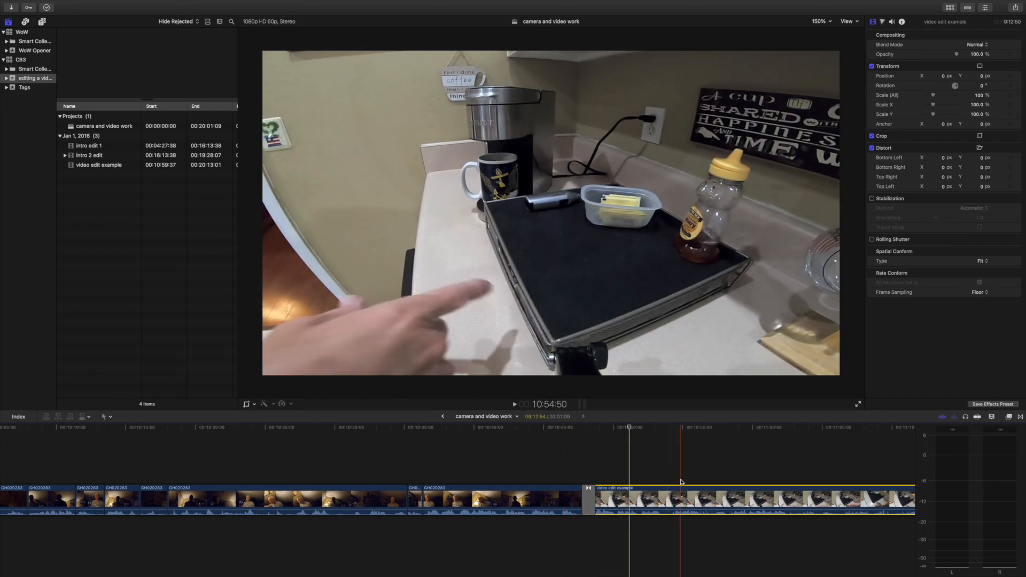
scroll(588, 475, "right", 5)
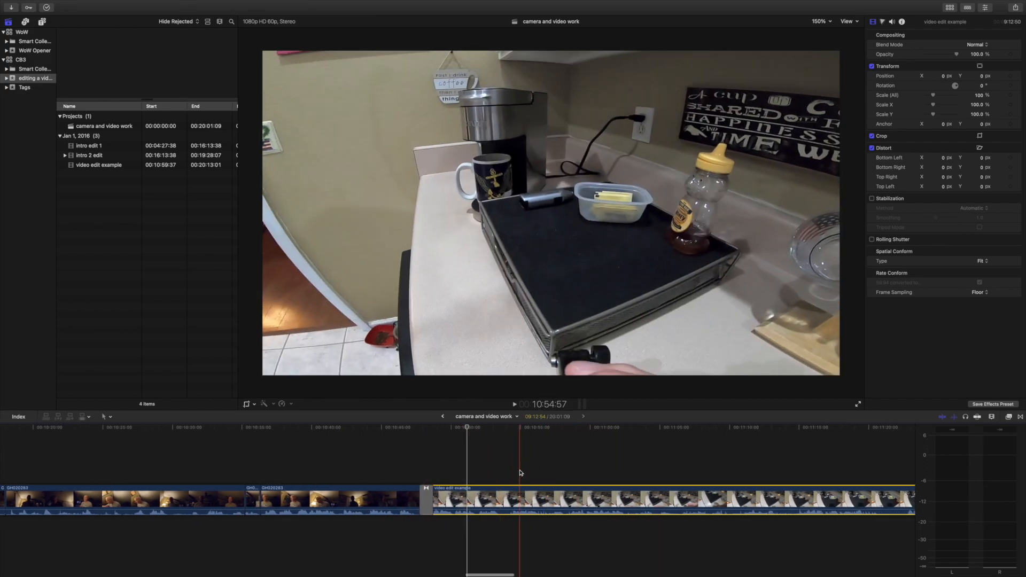
scroll(652, 470, "right", 3)
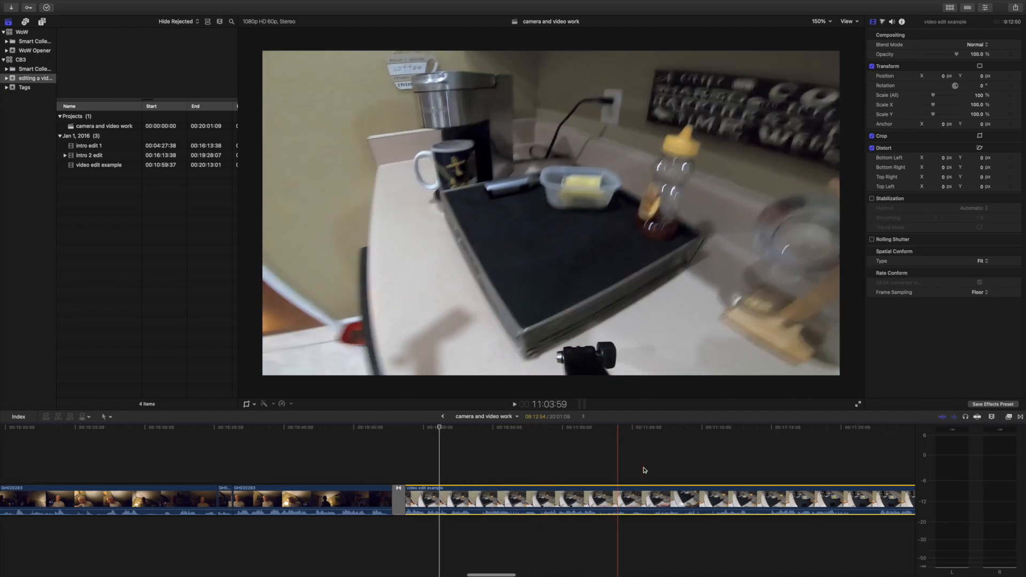
scroll(668, 471, "right", 5)
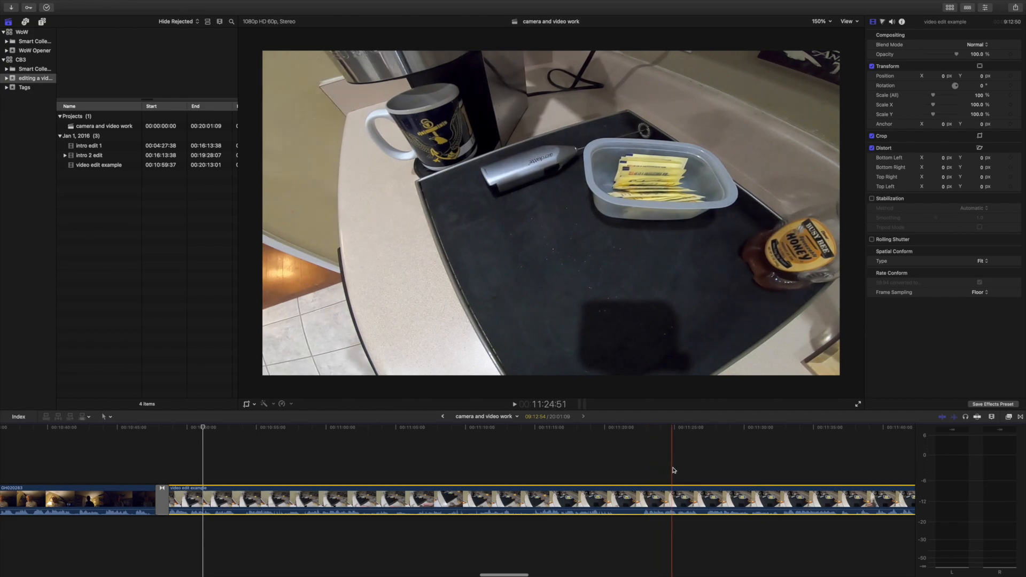
scroll(679, 470, "right", 4)
scroll(687, 470, "right", 4)
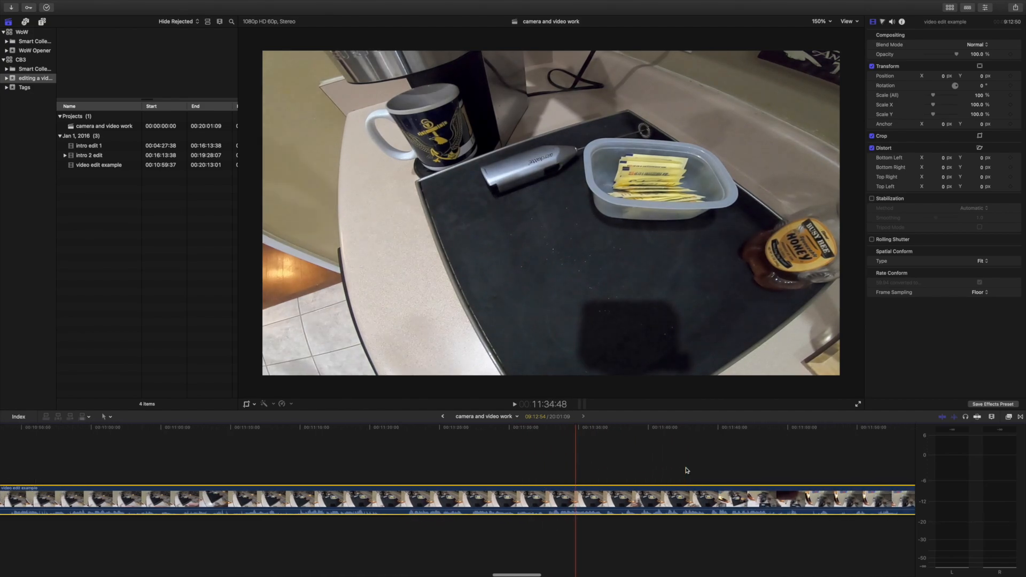
scroll(778, 473, "right", 7)
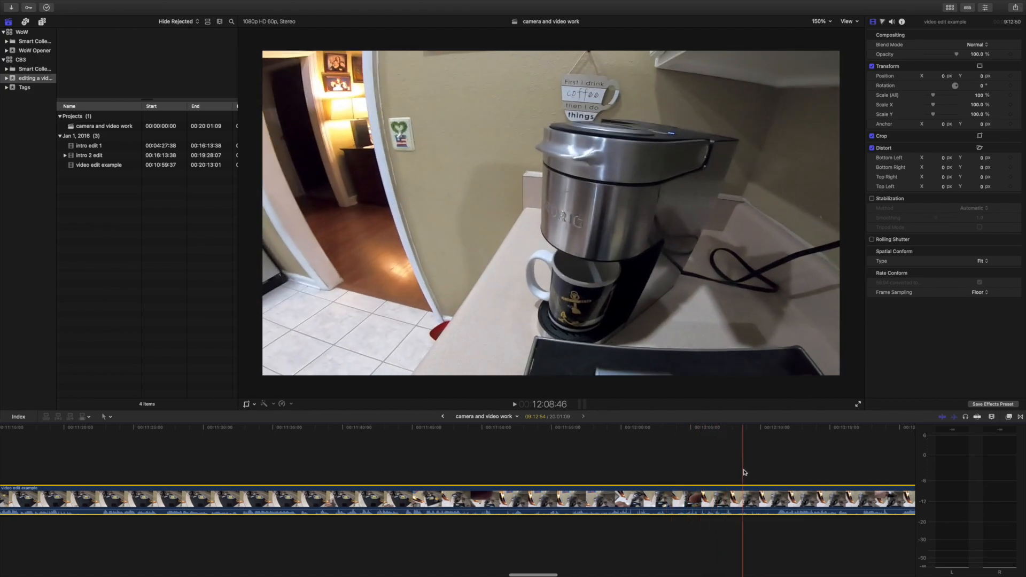
scroll(762, 474, "right", 4)
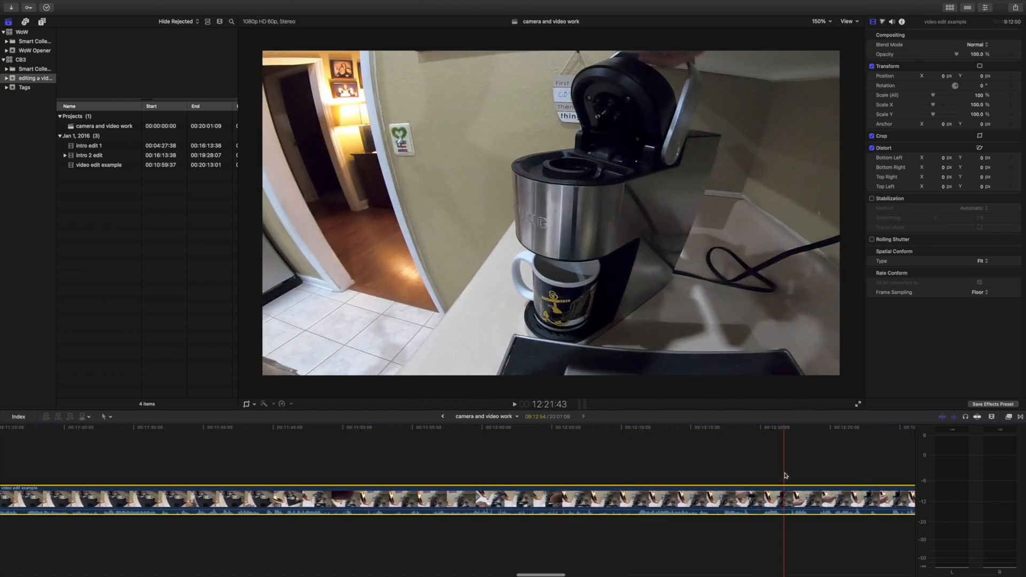
scroll(783, 475, "right", 2)
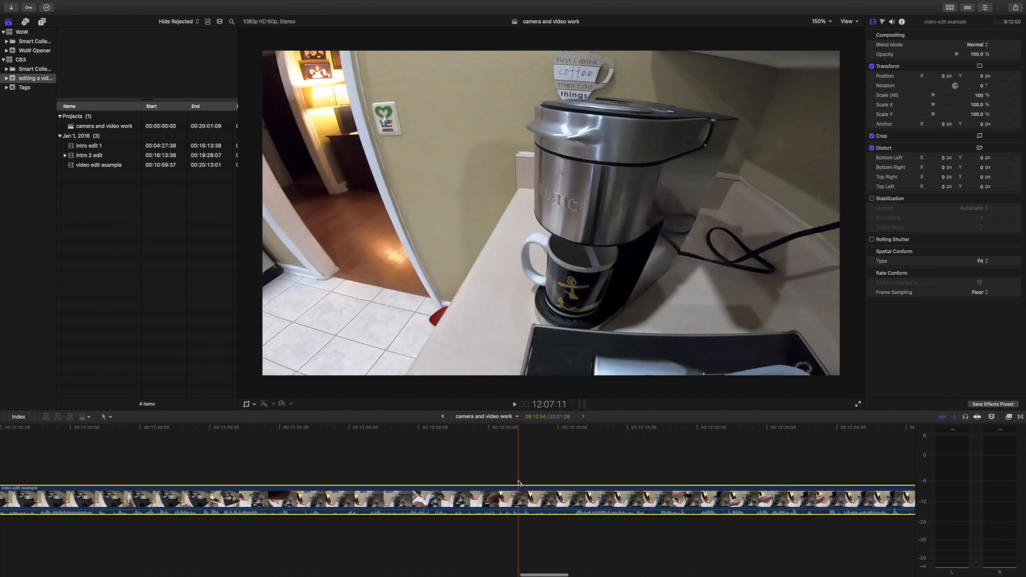
Split the "video edit example" clip at 11:38:10, where the hand reaches toward the drawer, and delete the part before the cut.
scroll(518, 482, "left", 8)
scroll(518, 482, "left", 3)
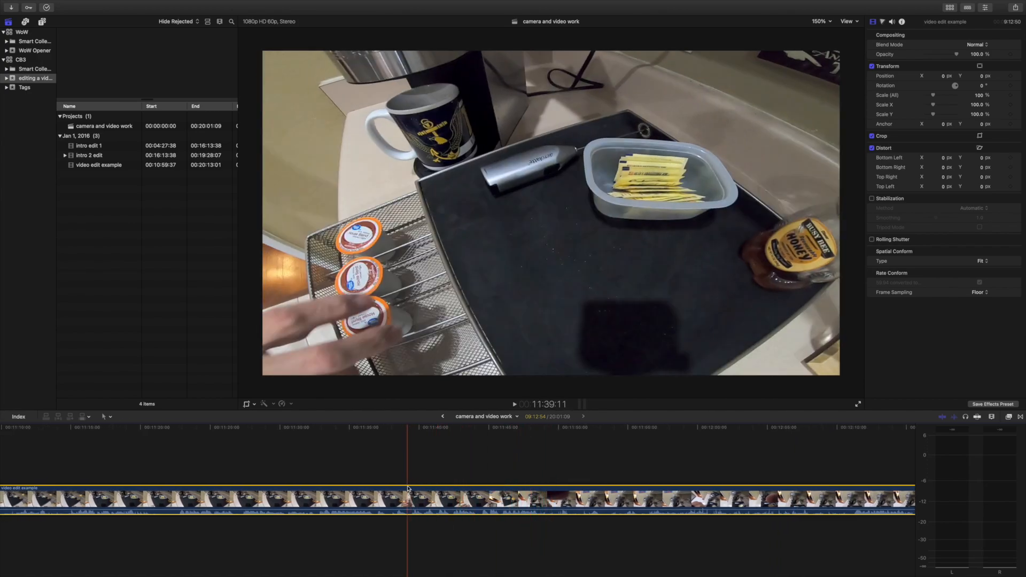
scroll(408, 488, "left", 3)
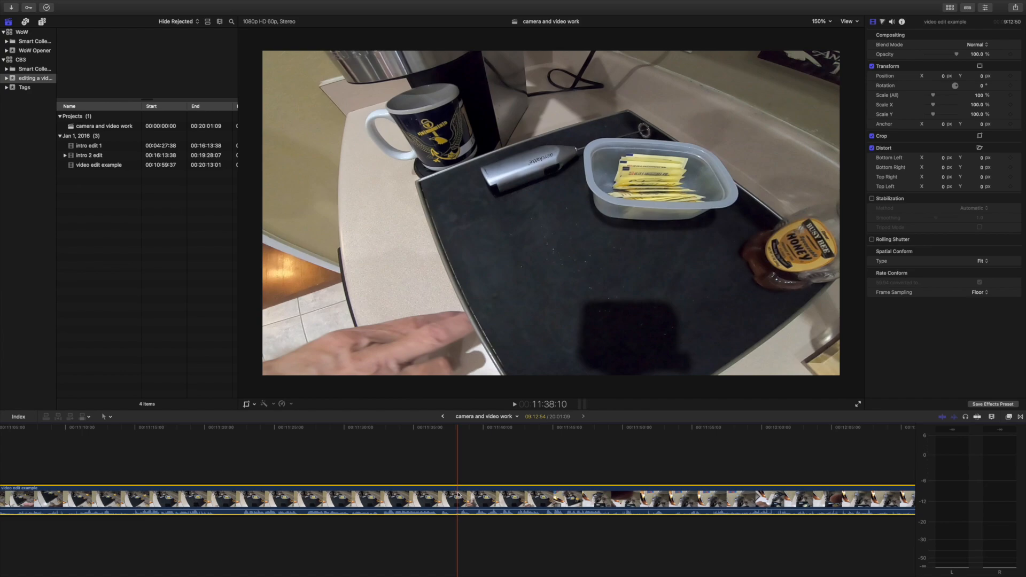
key("super+b")
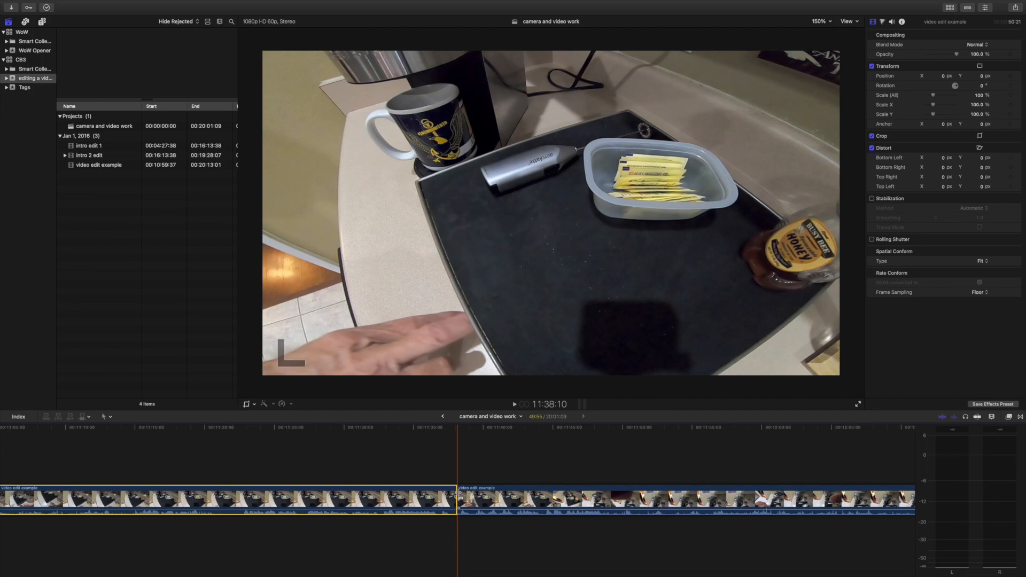
scroll(406, 516, "left", 4)
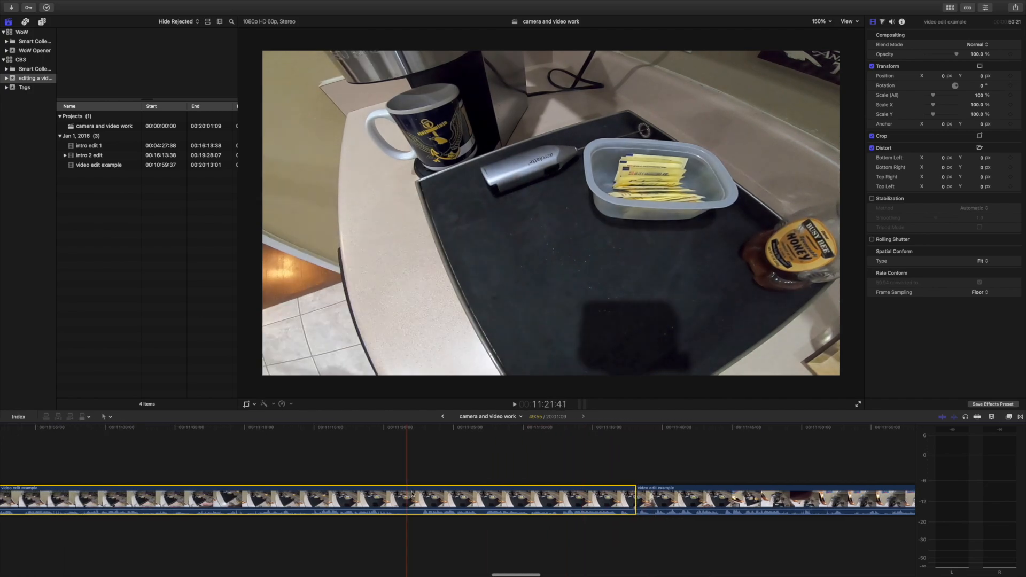
left_click(424, 499)
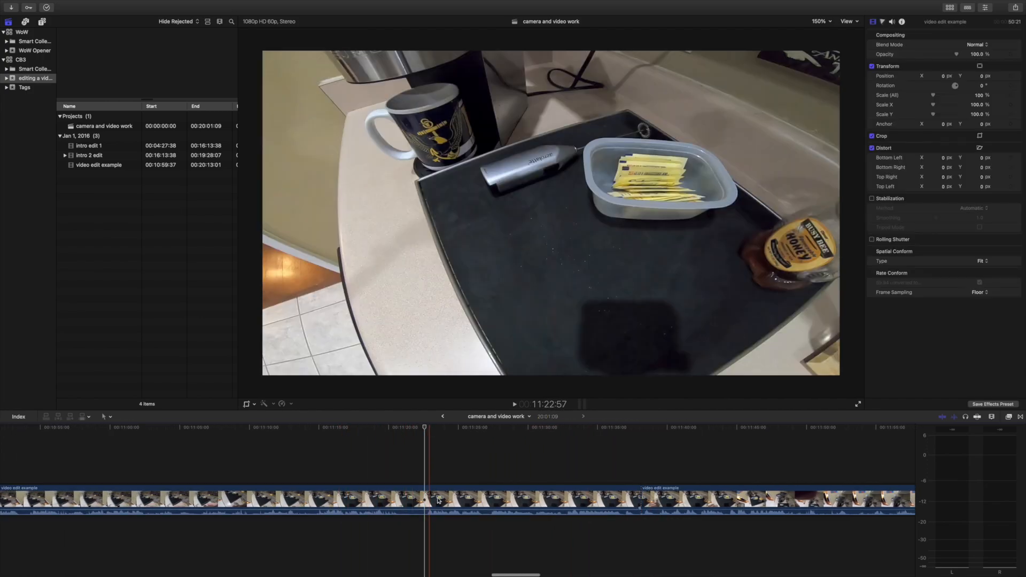
scroll(446, 499, "left", 3)
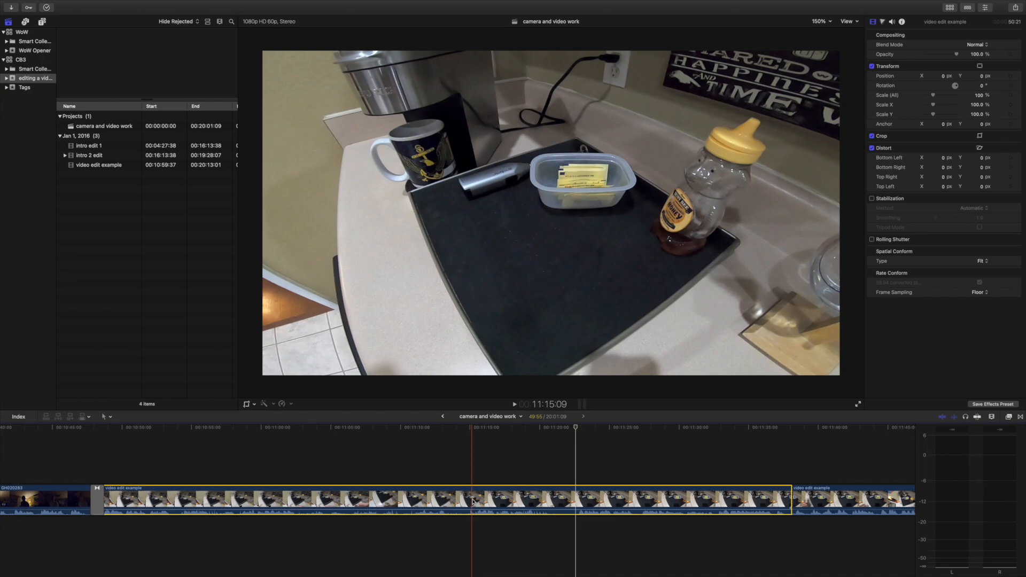
key("Delete")
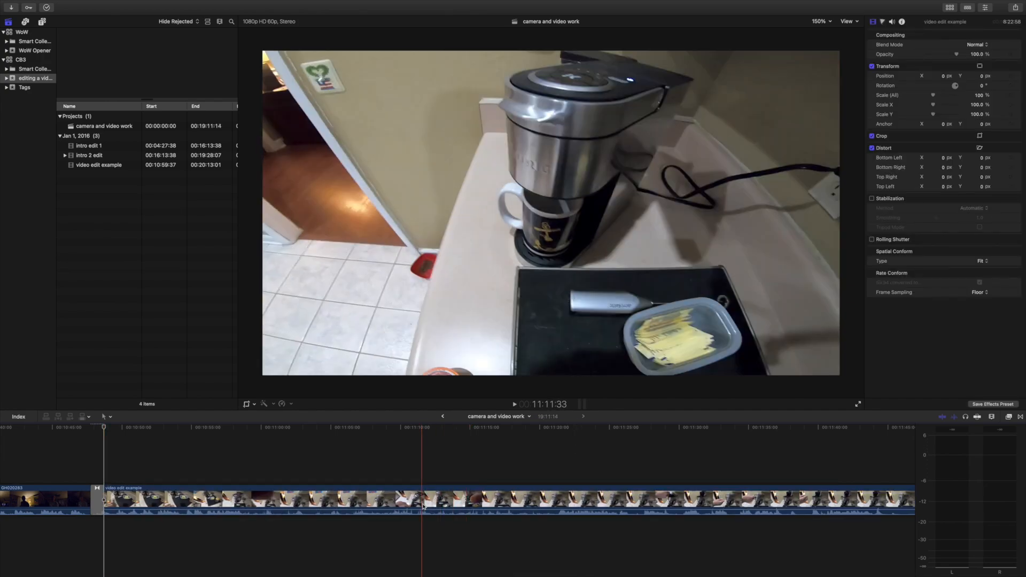
Play from the transition into the coffee footage and split the clip at about 10:51, once the drawer is closed.
scroll(388, 510, "left", 10)
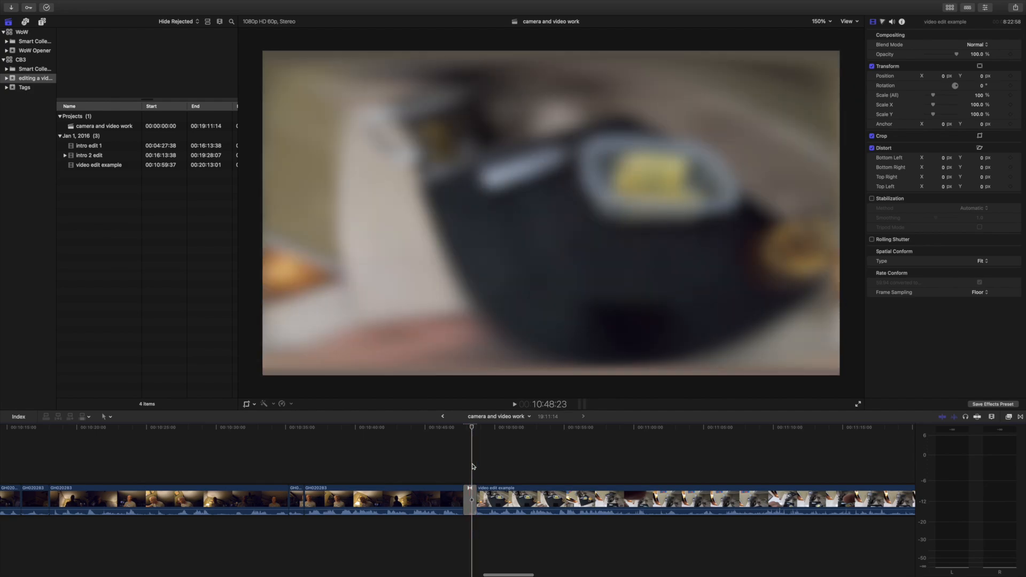
key("space")
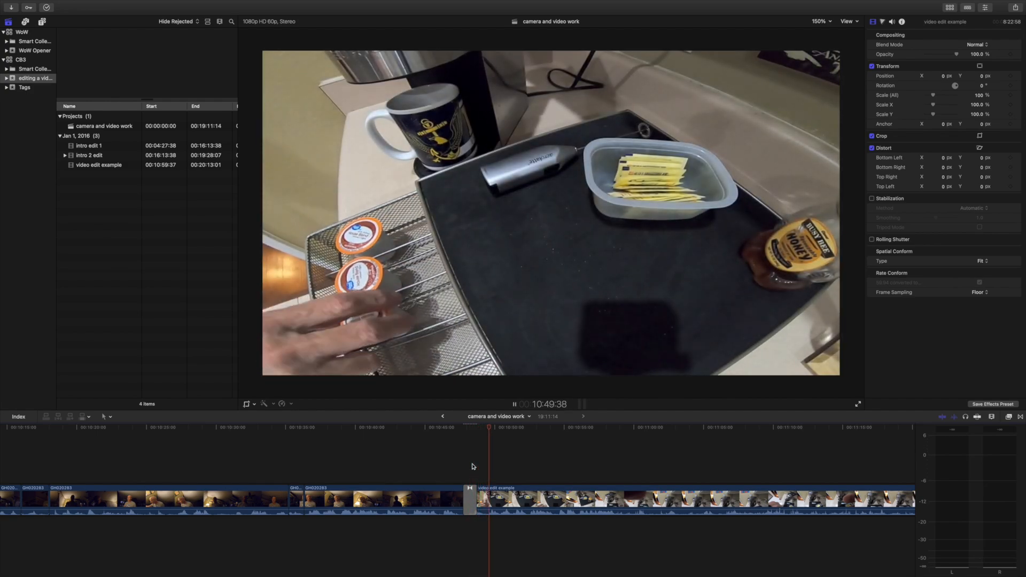
key("space")
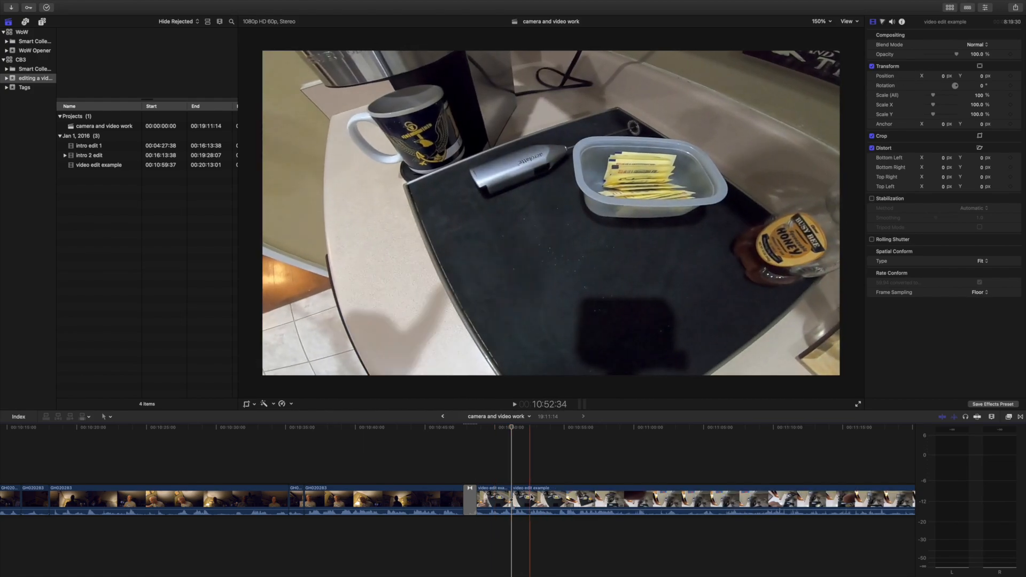
Review the following coffee maker footage, split it at about 11:27, and delete the section between the two cuts.
scroll(591, 446, "right", 5)
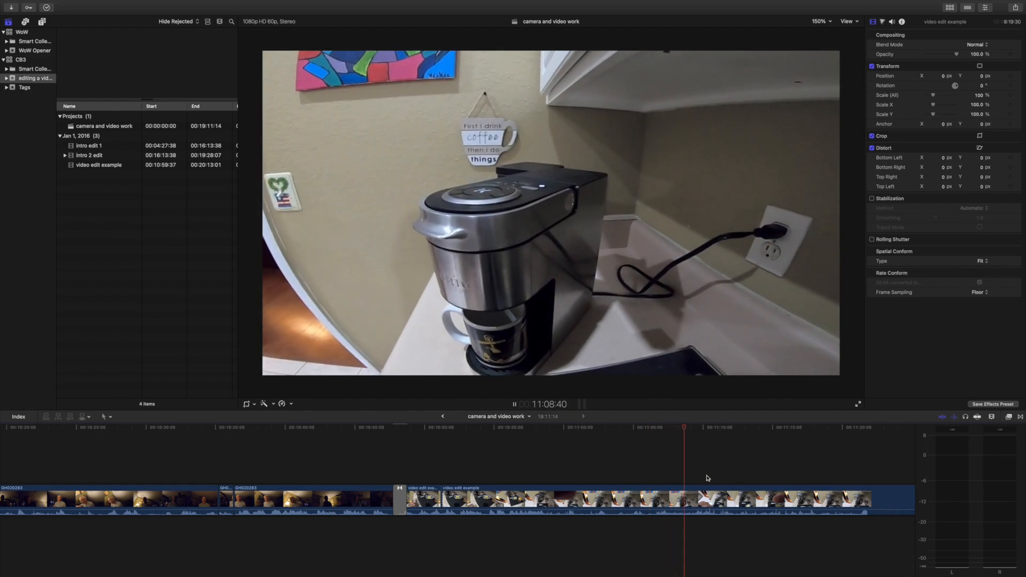
left_click(708, 479)
scroll(729, 479, "right", 4)
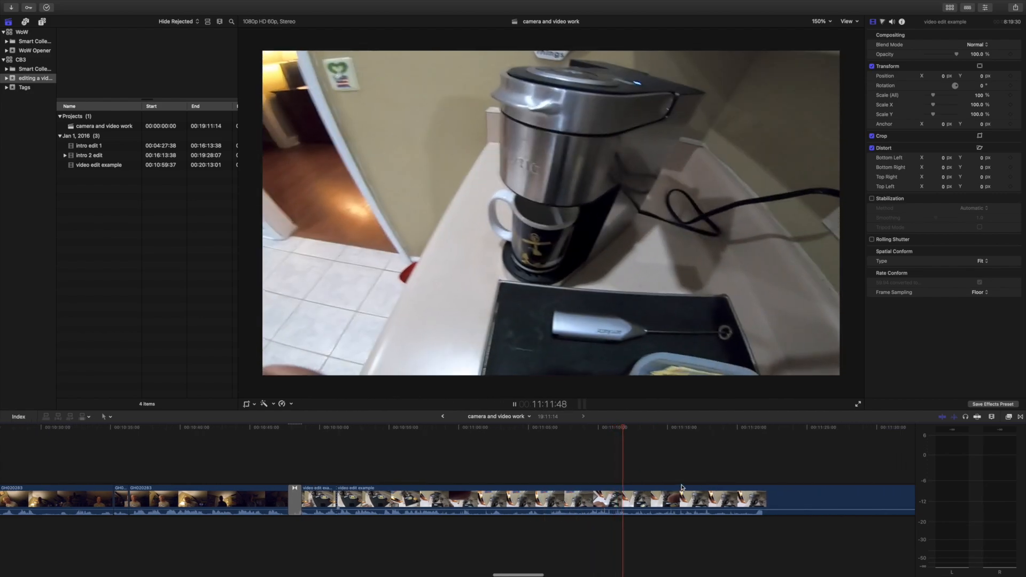
left_click(683, 476)
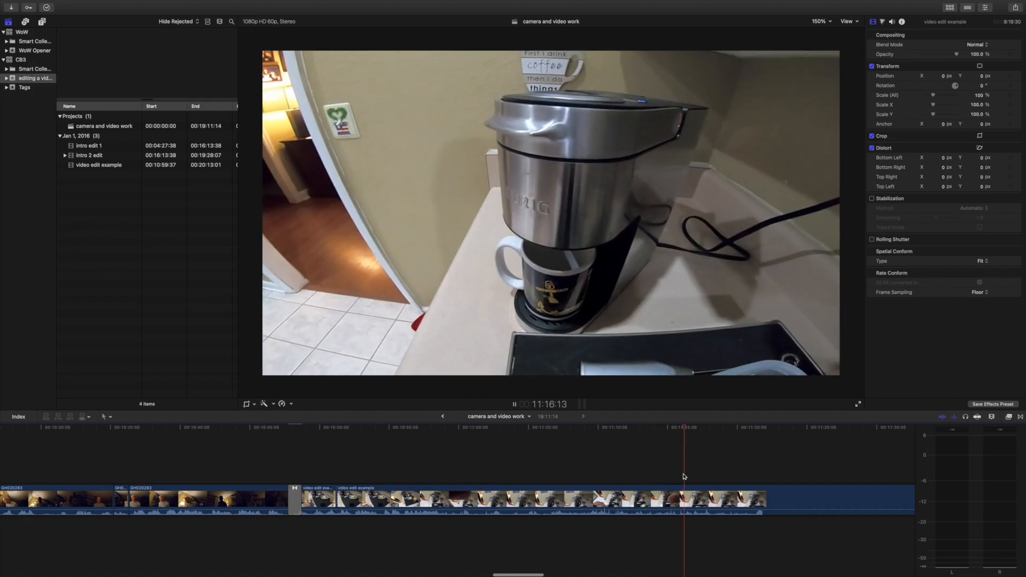
left_click(738, 476)
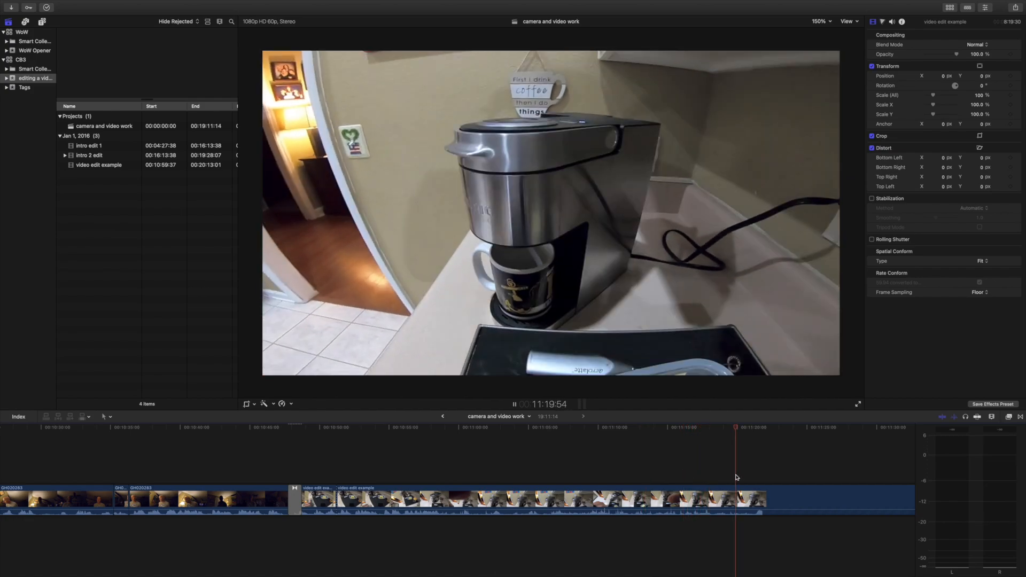
scroll(753, 475, "right", 3)
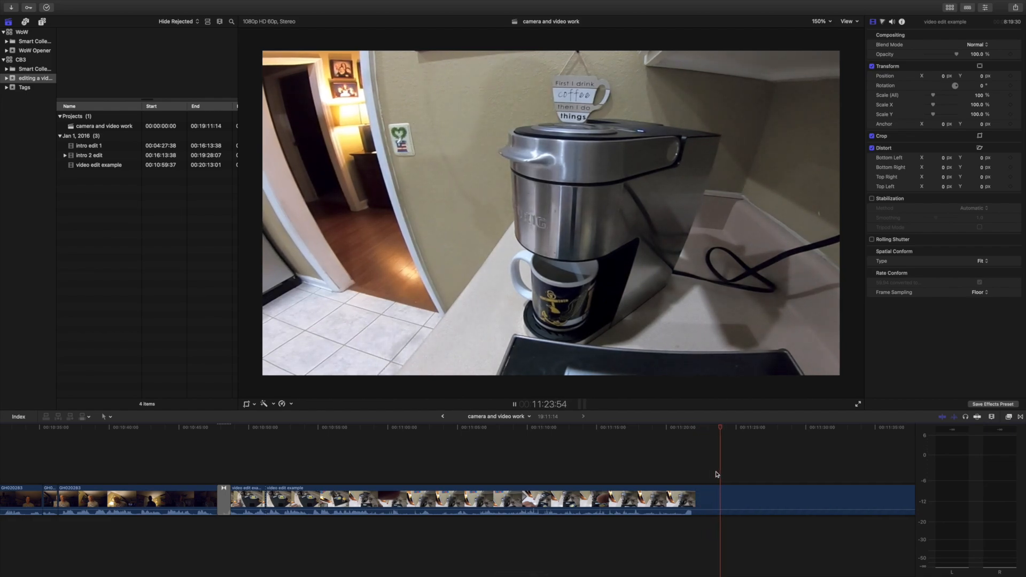
scroll(717, 474, "right", 8)
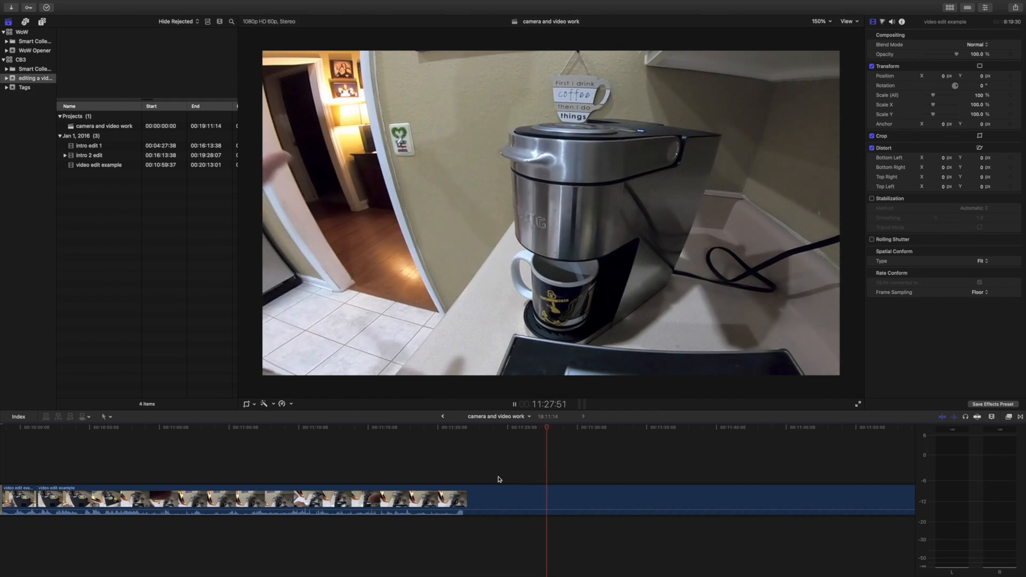
key("space")
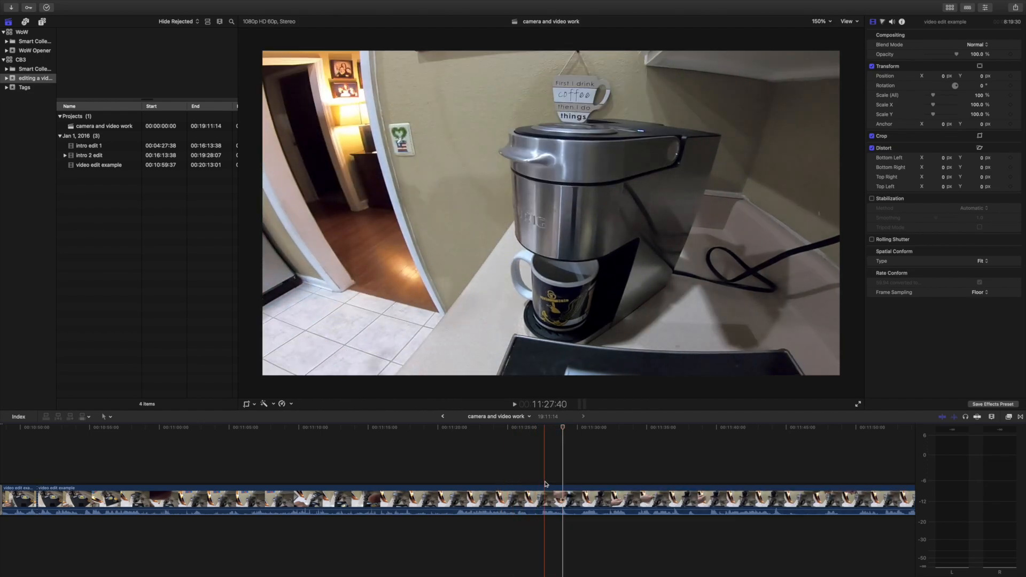
left_click(542, 486)
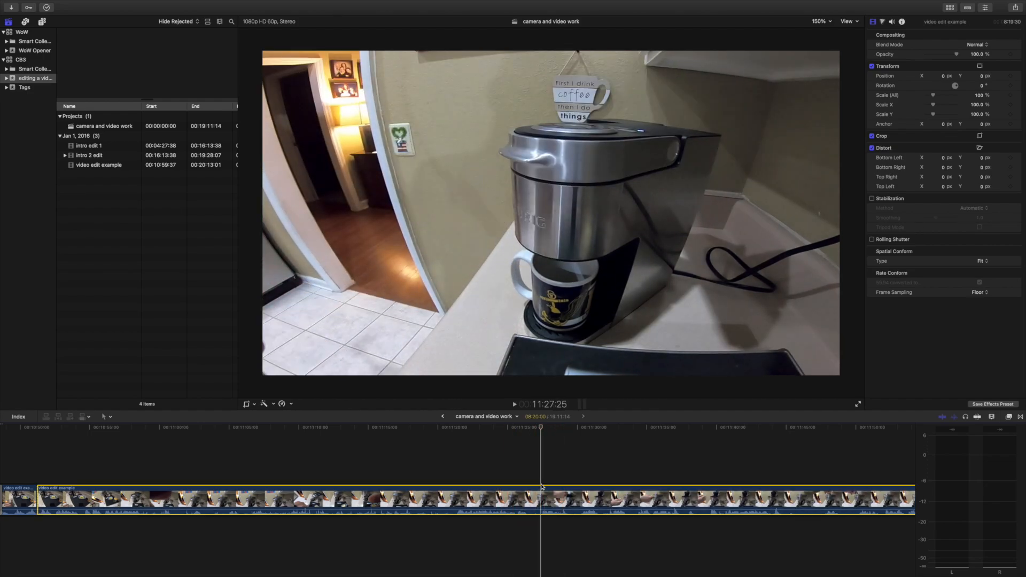
key("super+b")
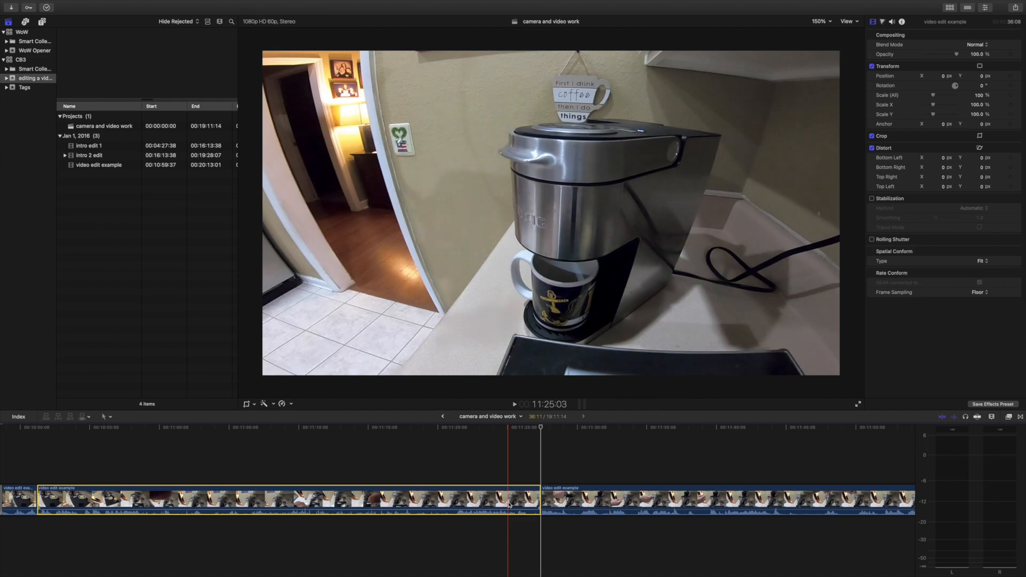
key("Delete")
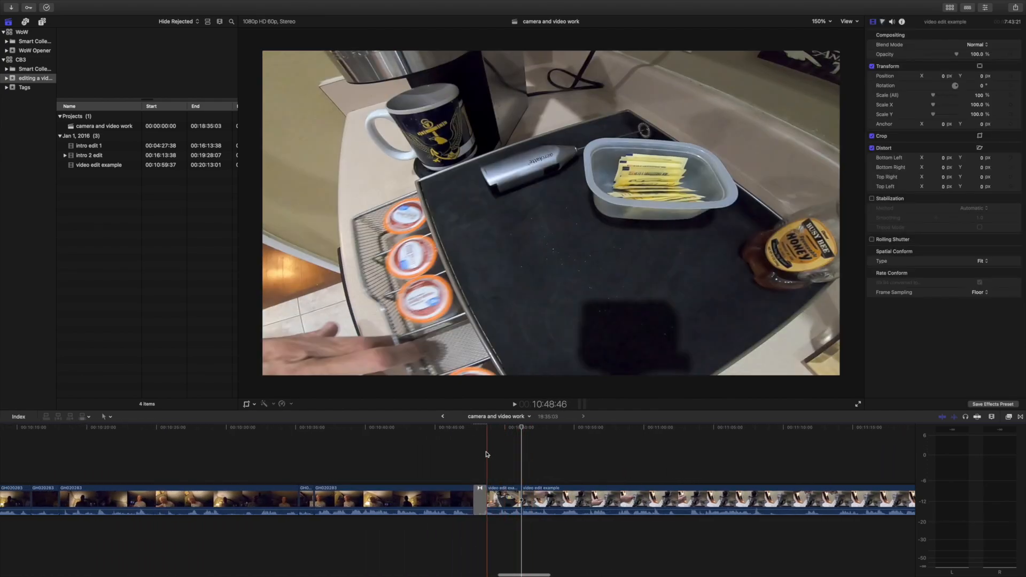
Play across the new cut and trim about one second off the start of the clip that follows it.
key("space")
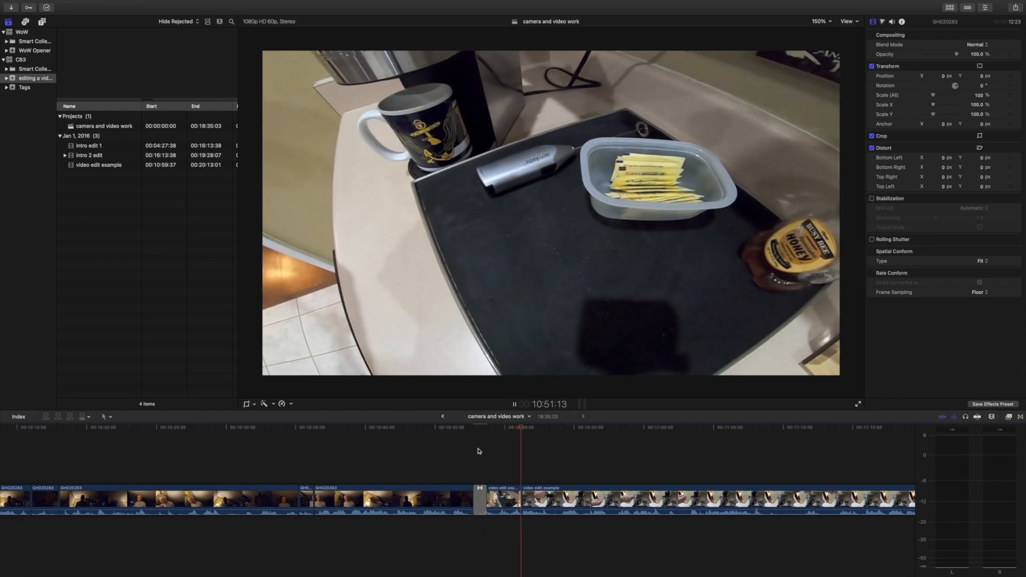
key("space")
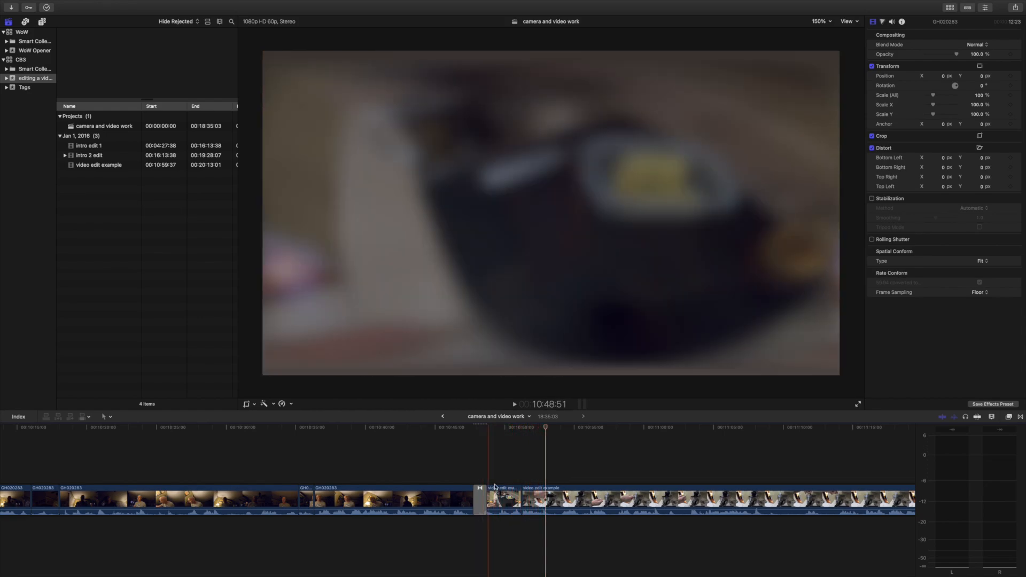
left_click_drag(520, 500, 529, 500)
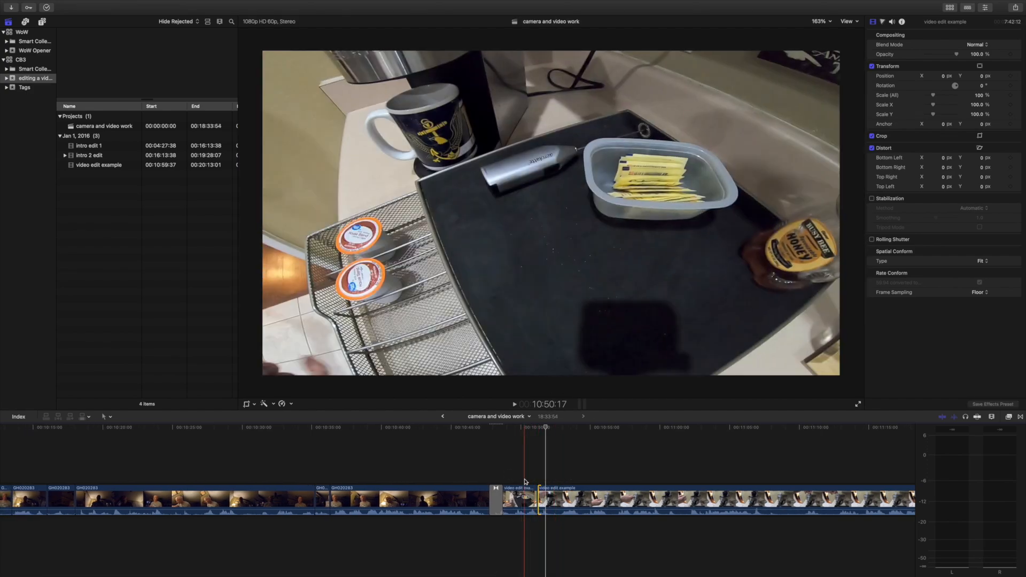
Split the coffee maker footage at about 10:53 and again at about 11:02, both with the lid open, and delete the section between.
key("space")
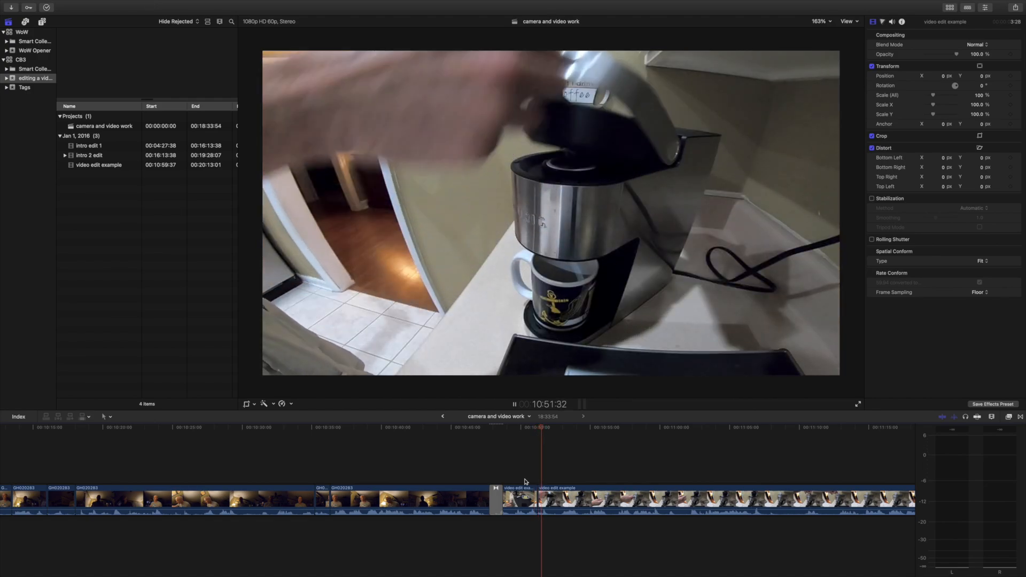
key("space")
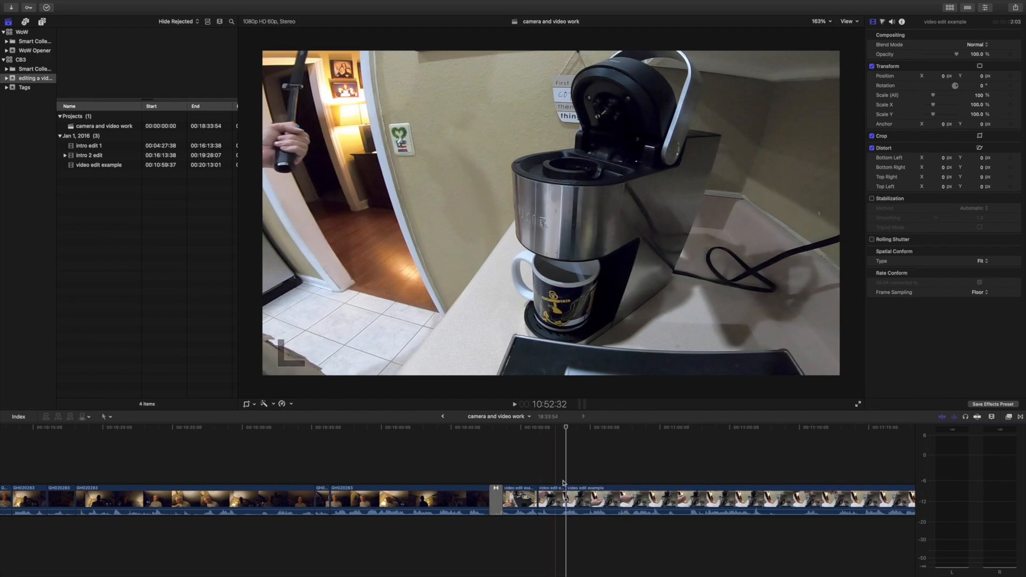
key("space")
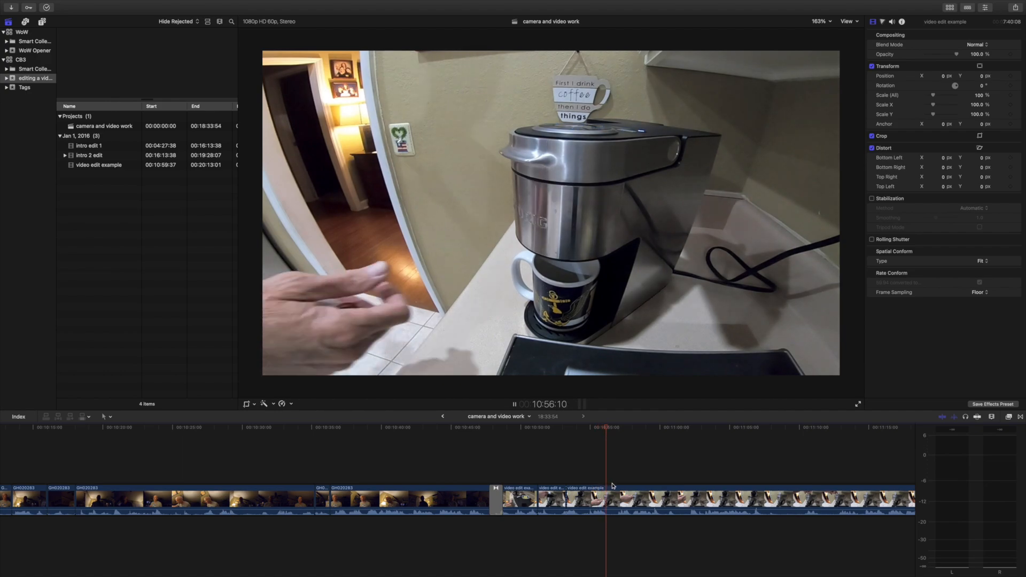
scroll(627, 484, "right", 5)
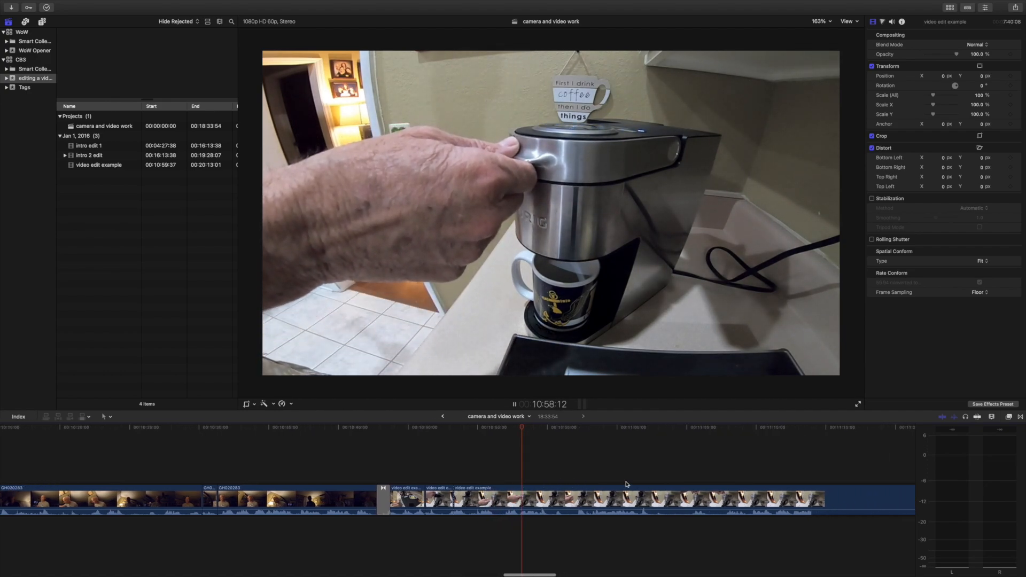
left_click(566, 481)
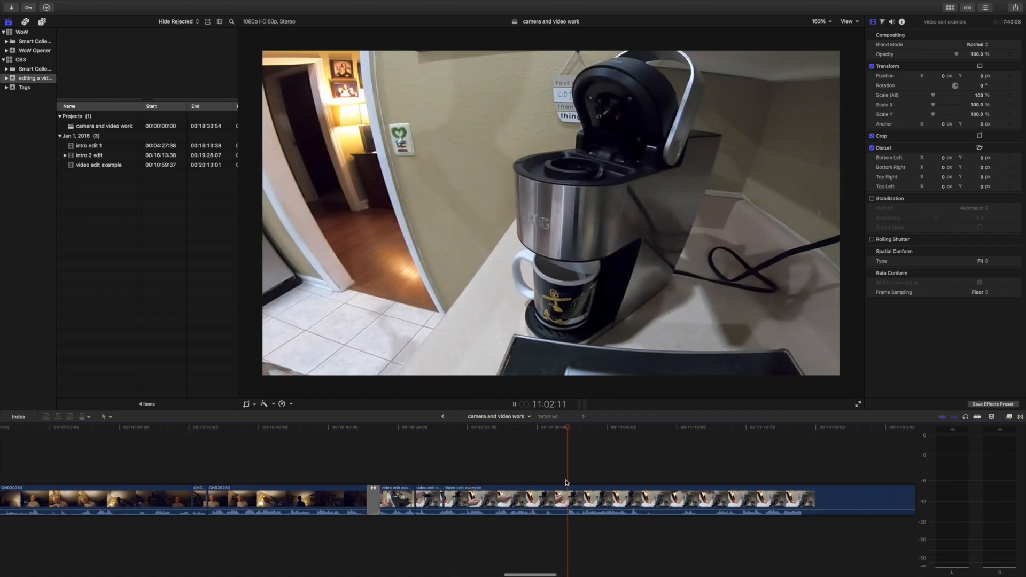
key("space")
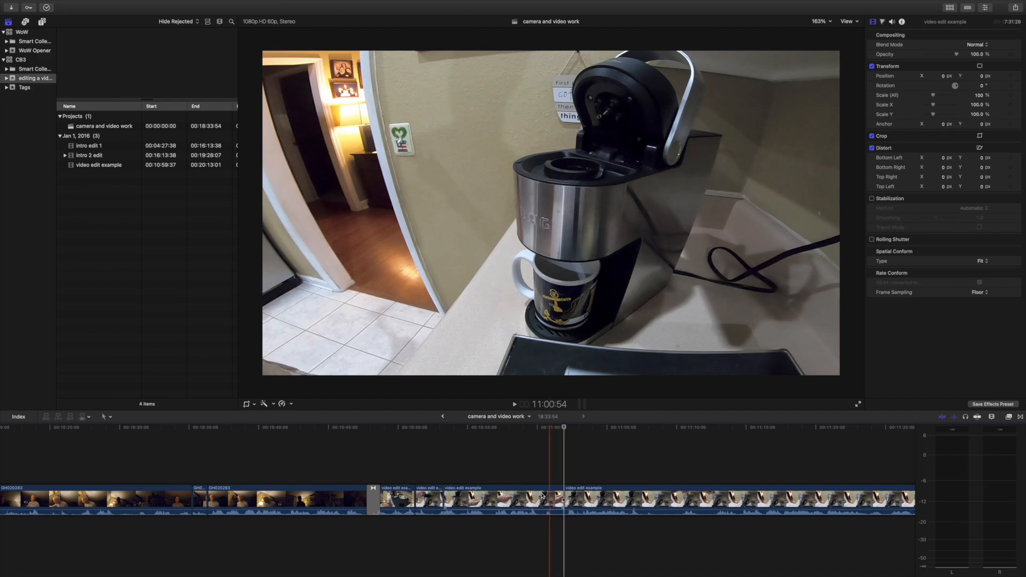
key("Delete")
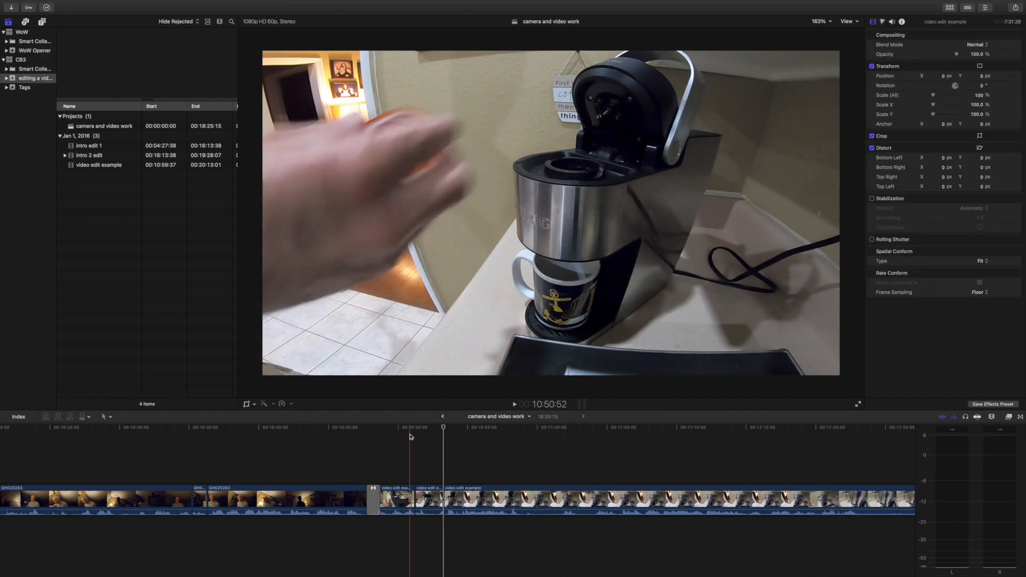
Play across the new cut and split the following clip at 10:55:21, once the coffee pod sits in the brewer.
key("space")
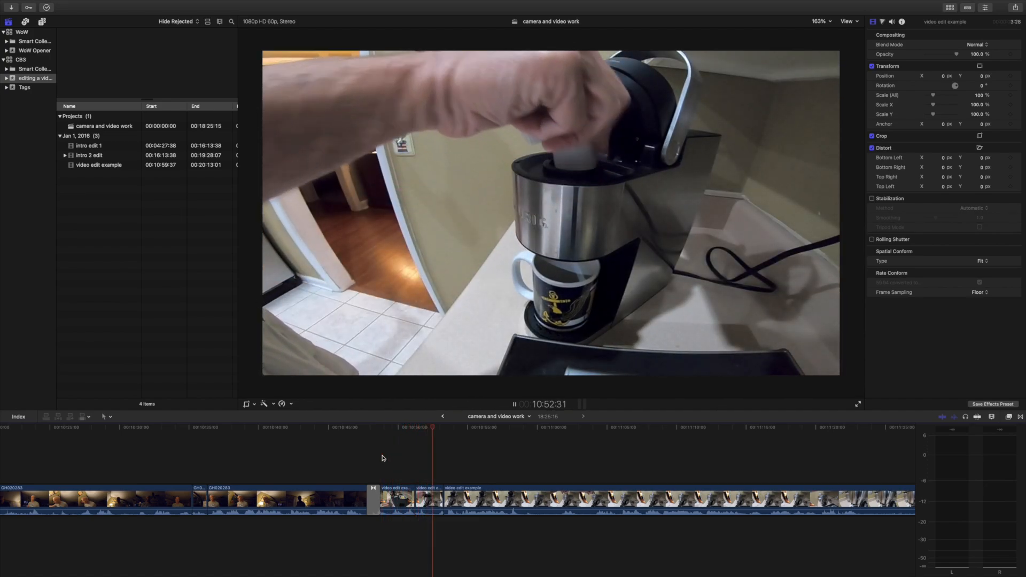
key("space")
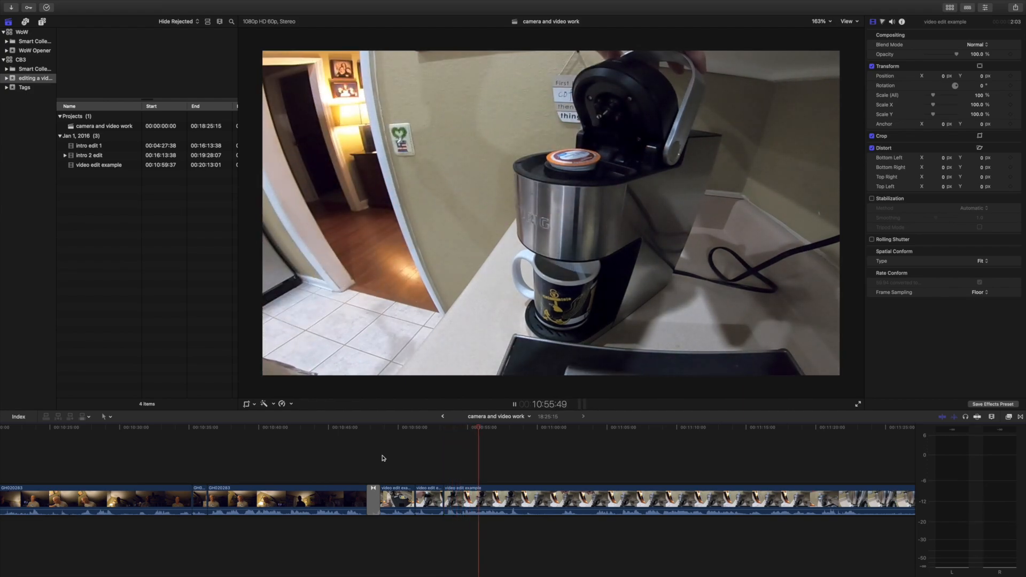
key("space")
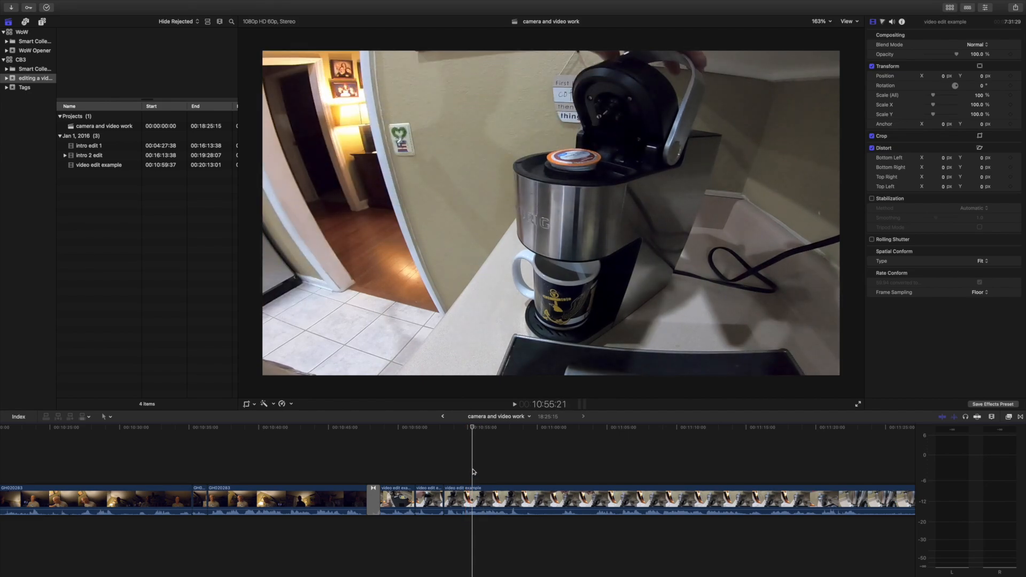
key("super+b")
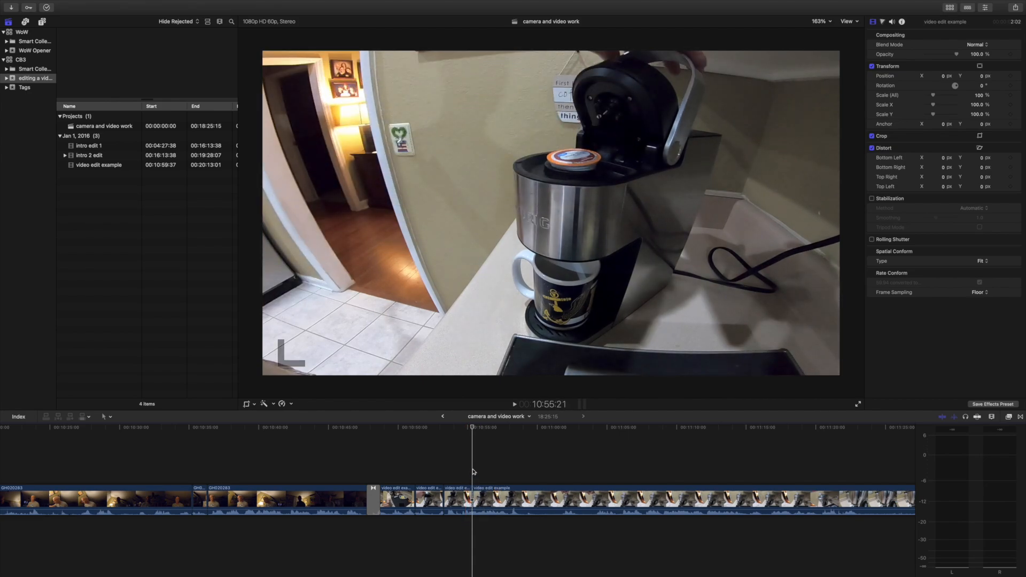
Find the frame just before the lid closes, split there at 10:58:07, and delete the section between the two cuts.
key("space")
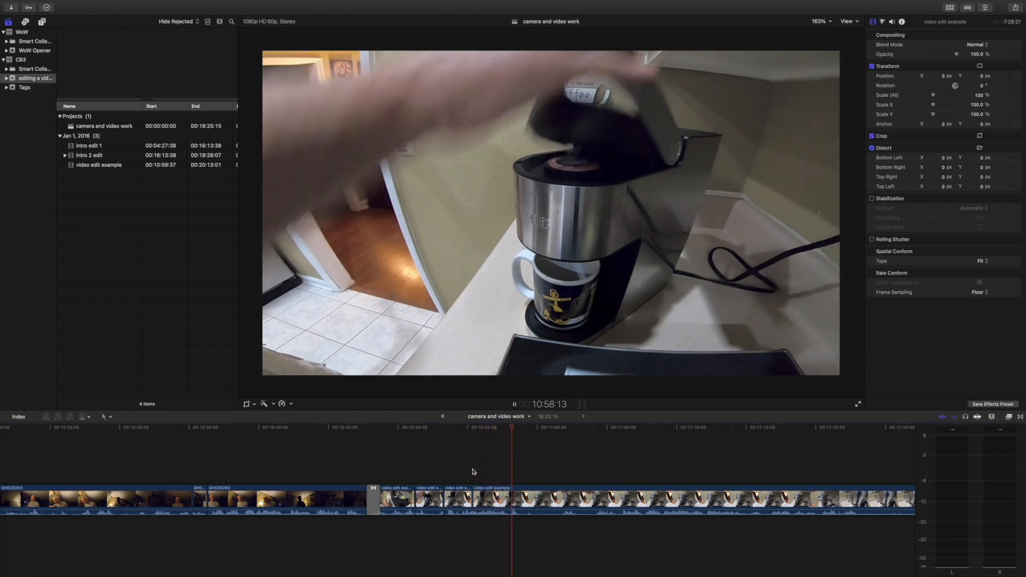
key("space")
key("Left")
key("Left")
key("Left")
key("Left")
key("Left")
key("Left")
key("Left")
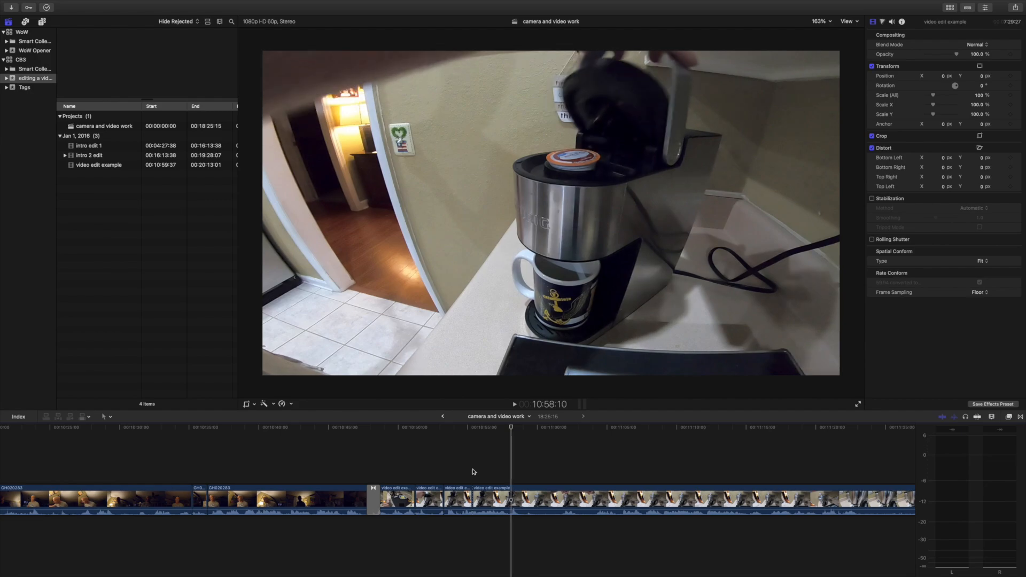
key("Left")
key("Left")
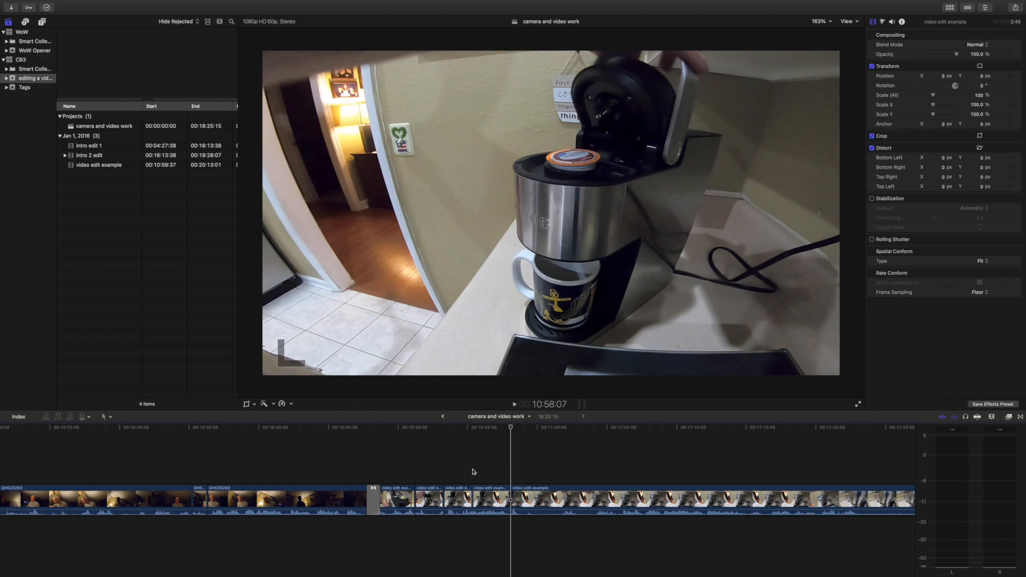
left_click(490, 500)
key("Delete")
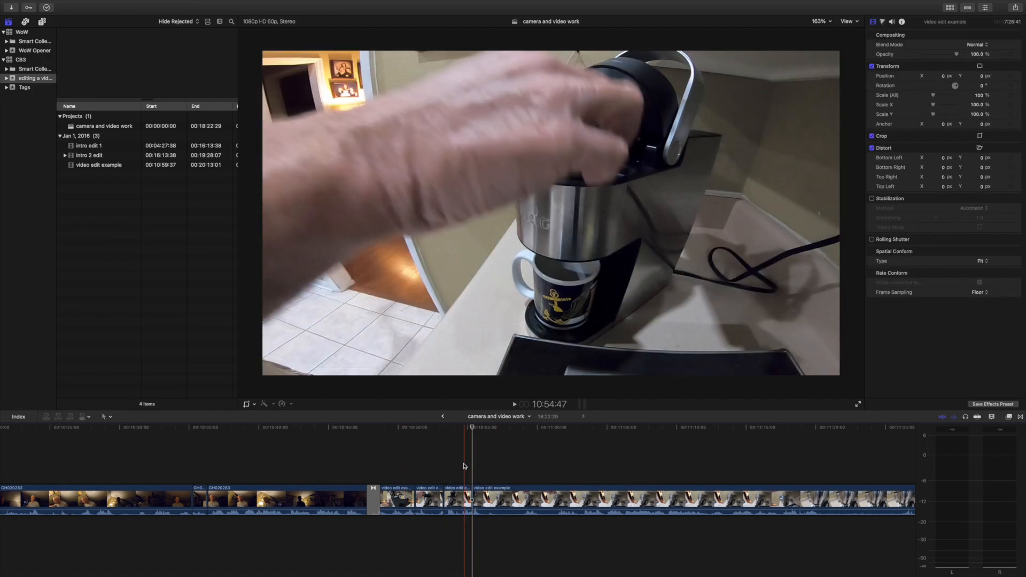
Split the footage at about 10:56, after the lid closes, and at about 11:01:30, at the brew button press, and delete the section between.
key("space")
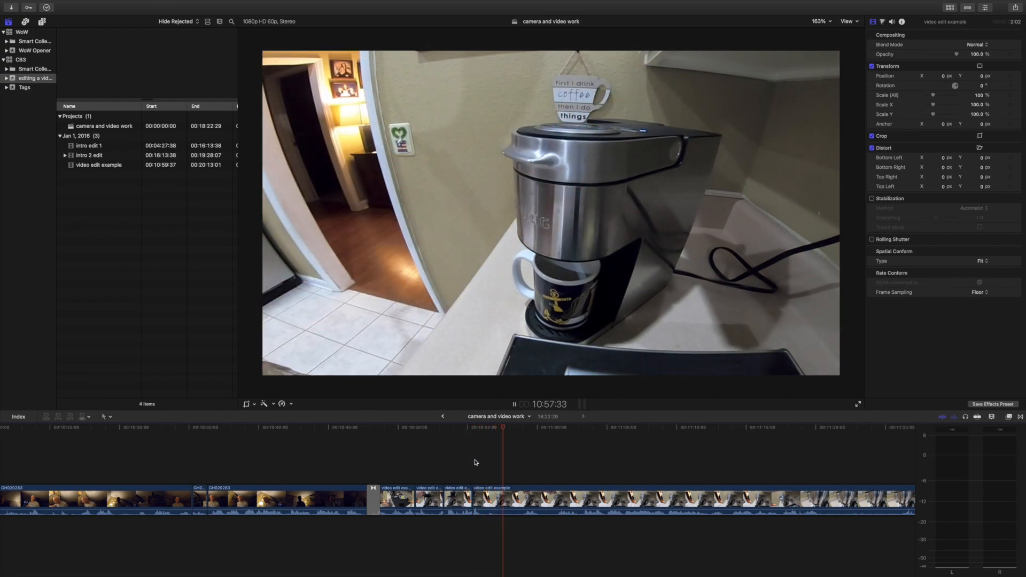
left_click(471, 459)
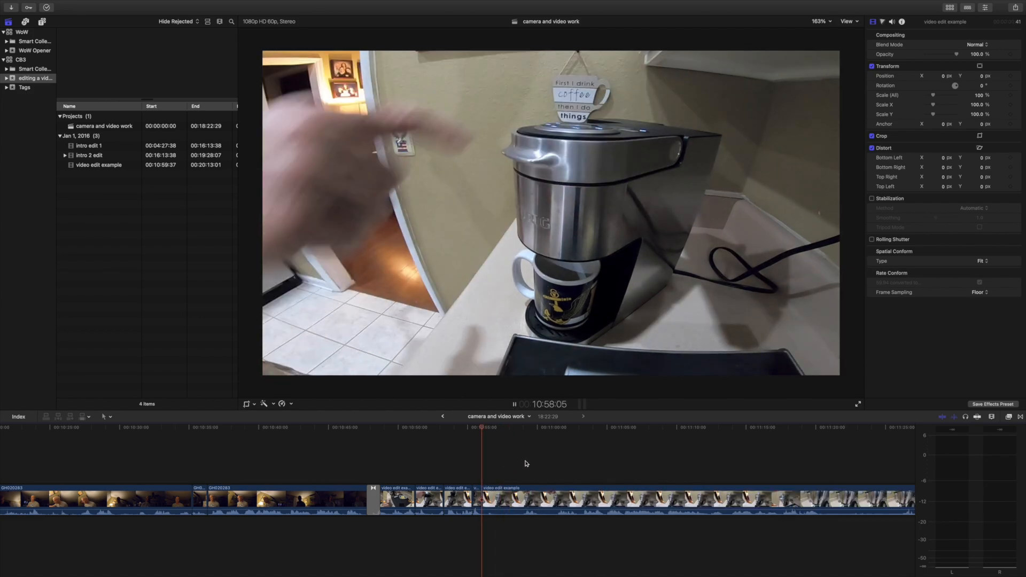
scroll(535, 465, "right", 3)
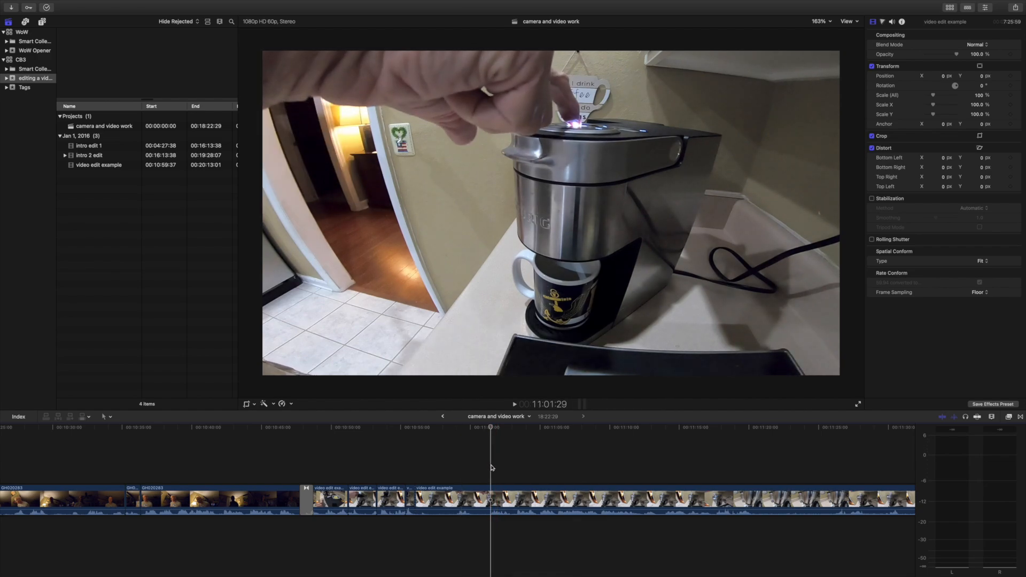
left_click(493, 498)
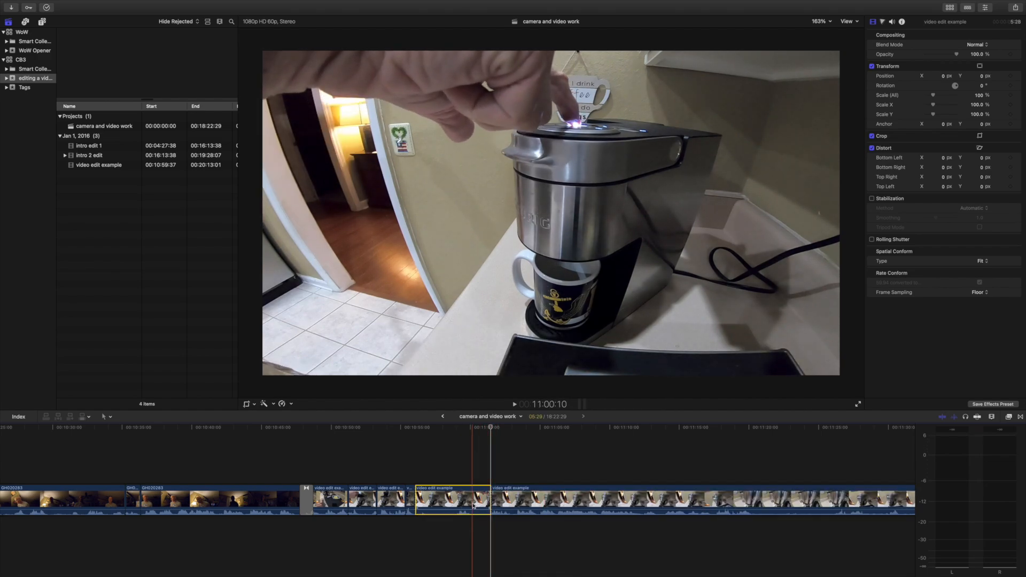
key("alt+[")
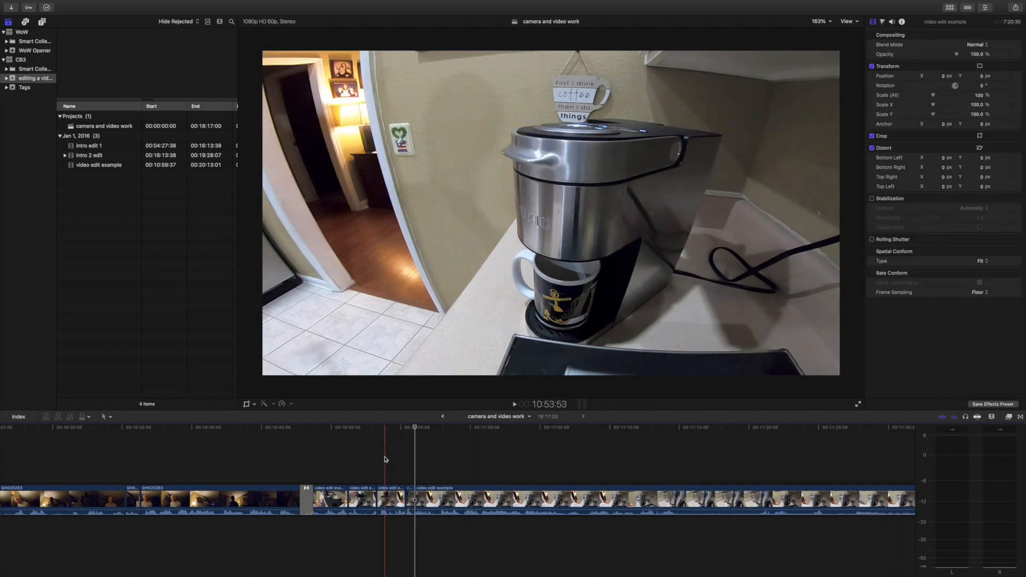
Trim about a quarter second off the end of the short closed-lid clip and split the following clip just after the brew button press.
key("space")
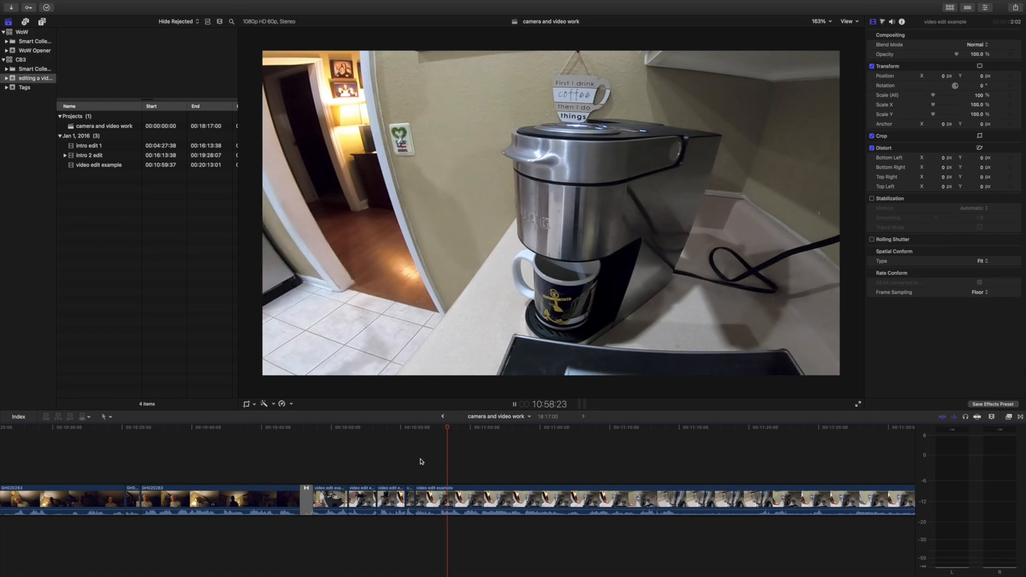
left_click(411, 451)
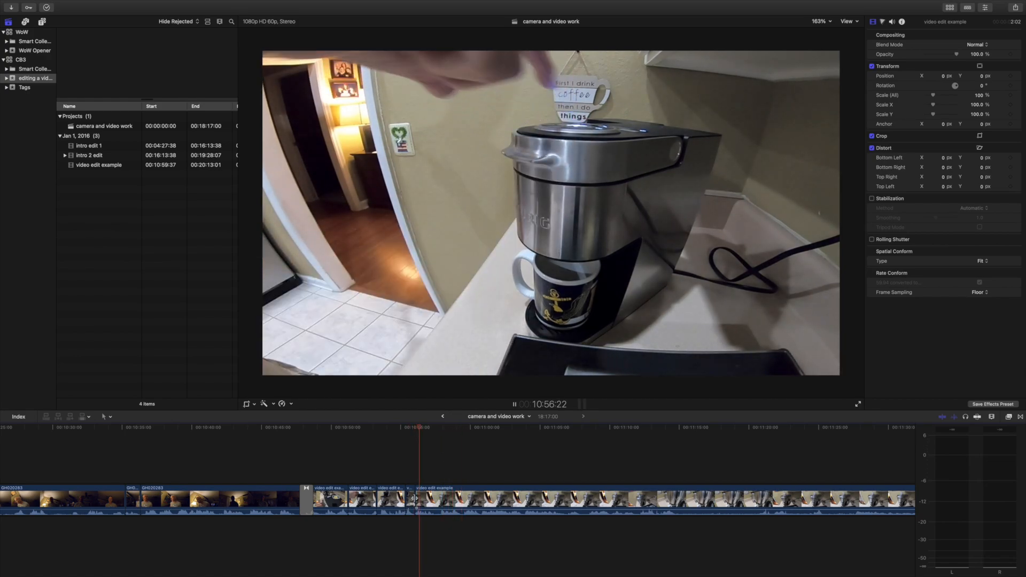
left_click_drag(414, 501, 410, 501)
left_click(392, 461)
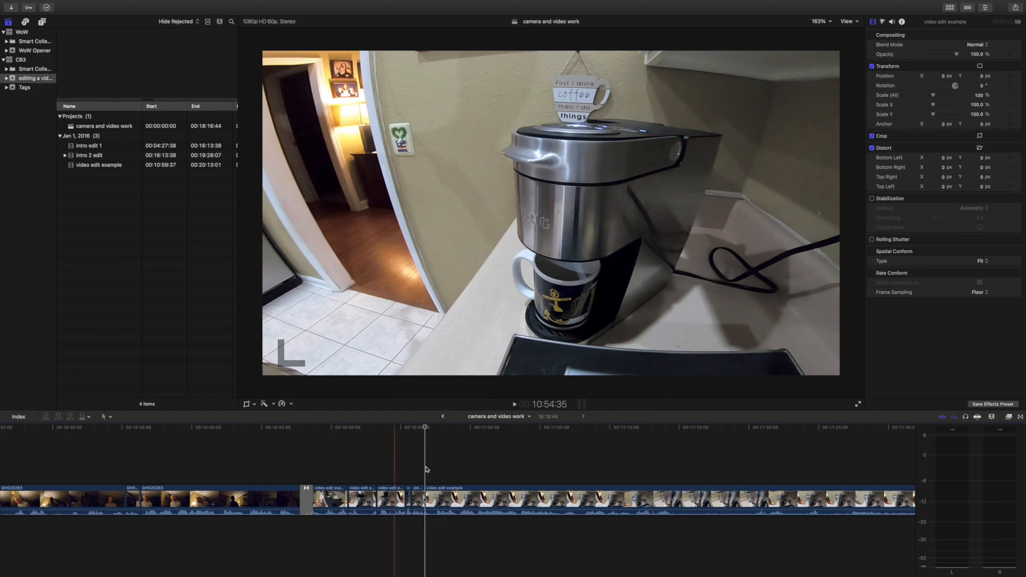
Review the waiting footage, split it at about 11:15 on the close-up of the filling mug, and delete the section between the cuts.
key("space")
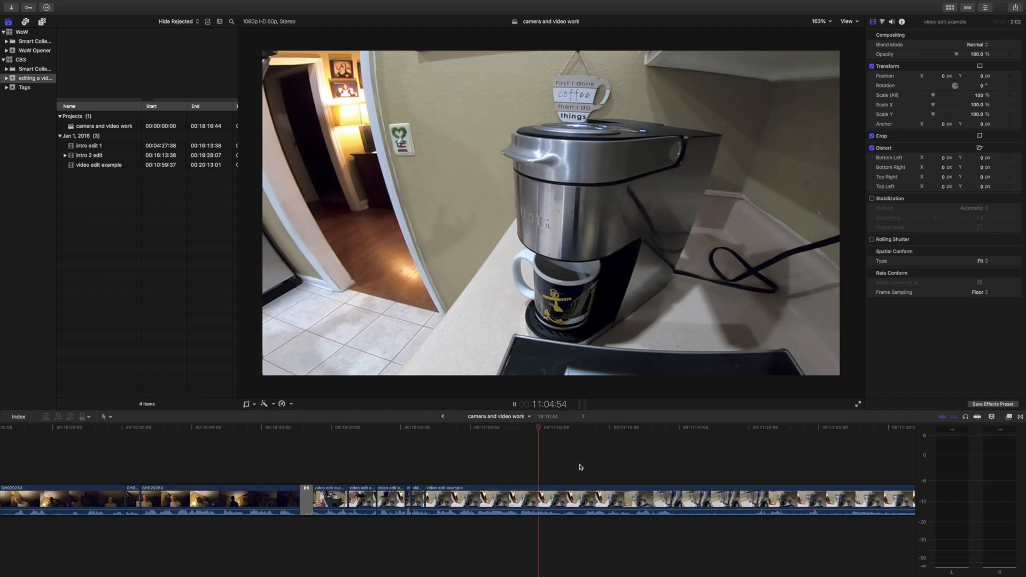
scroll(610, 465, "right", 3)
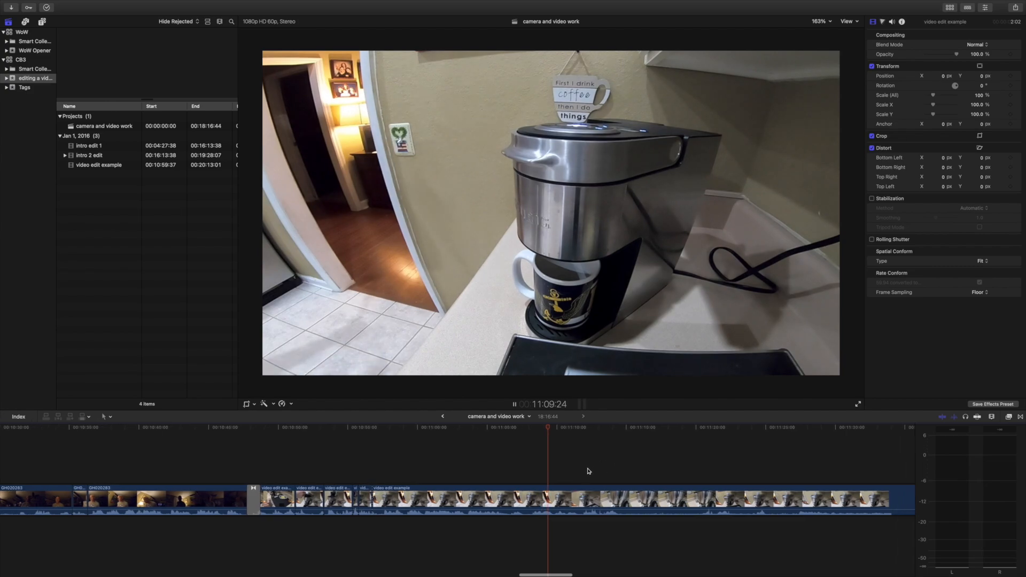
scroll(585, 472, "right", 2)
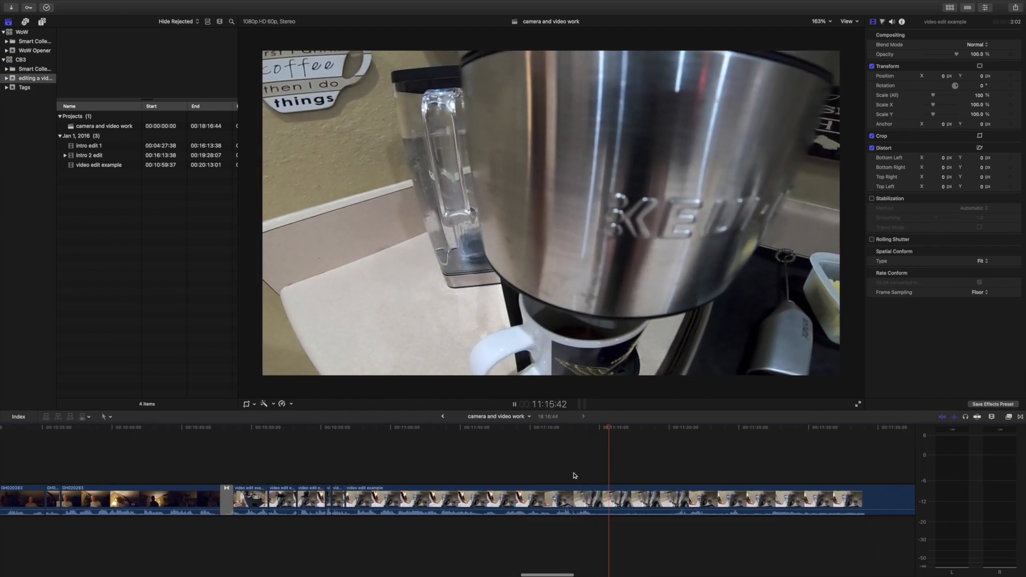
left_click(557, 477)
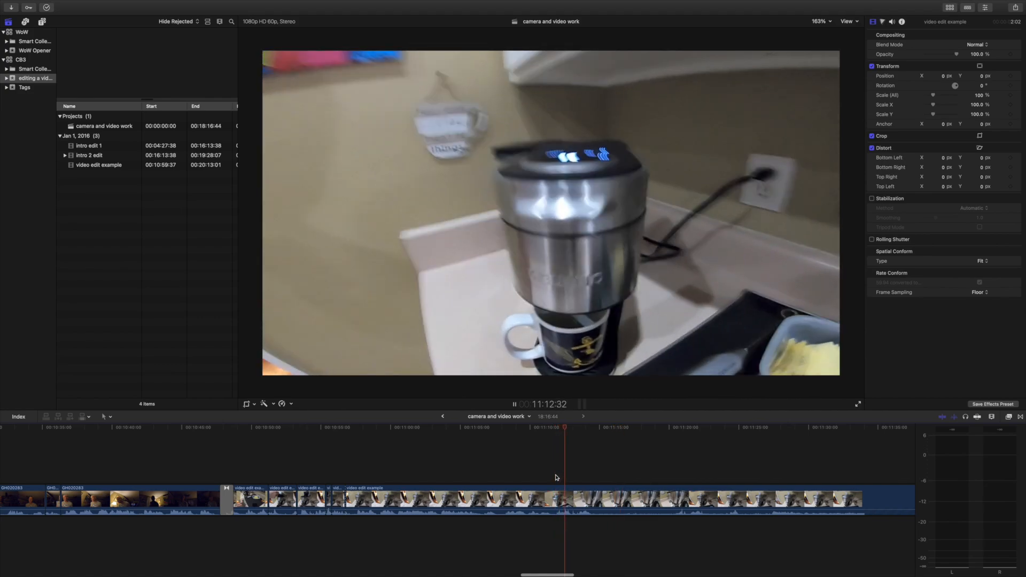
key("space")
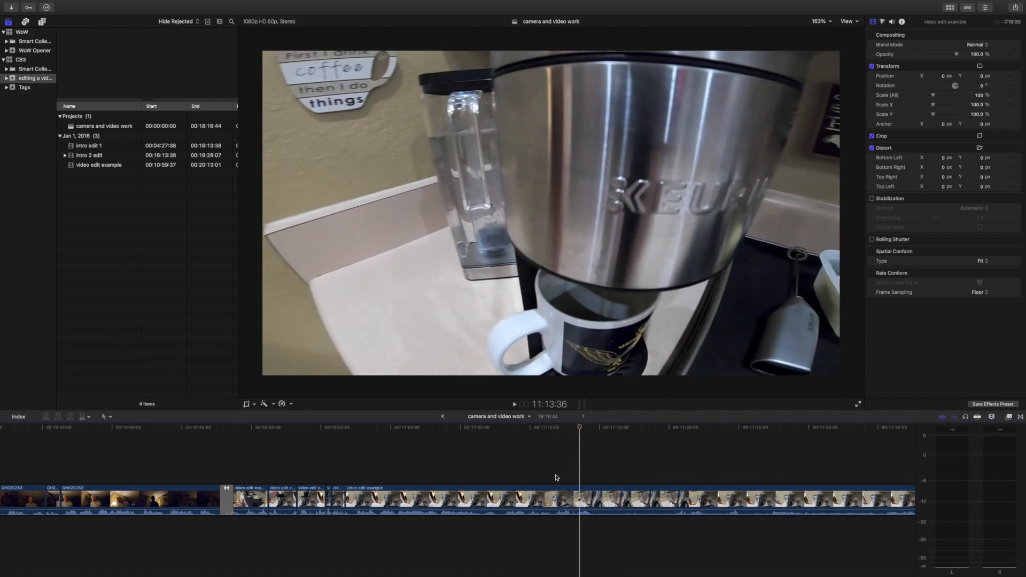
key("space")
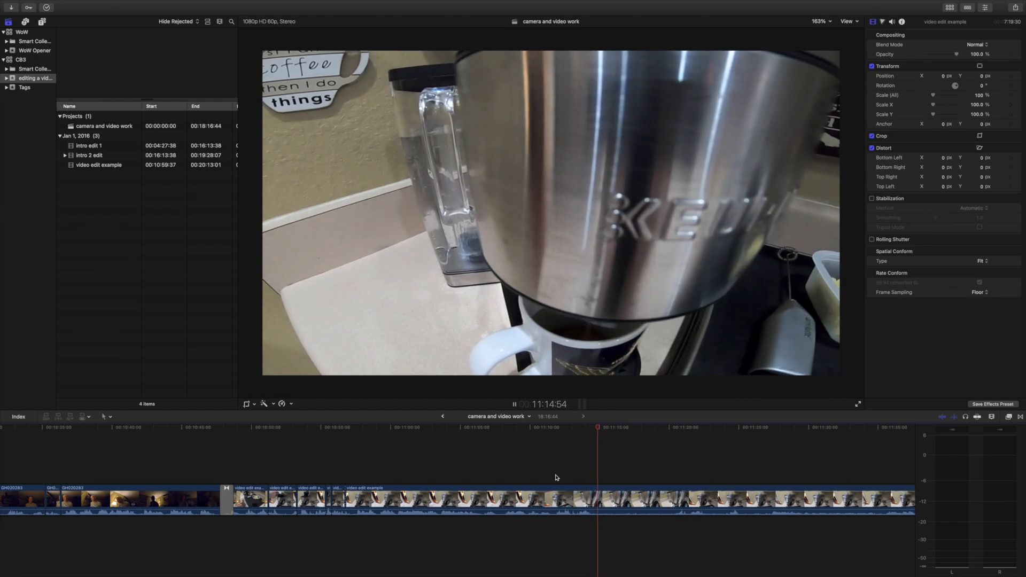
key("super+b")
left_click(557, 498)
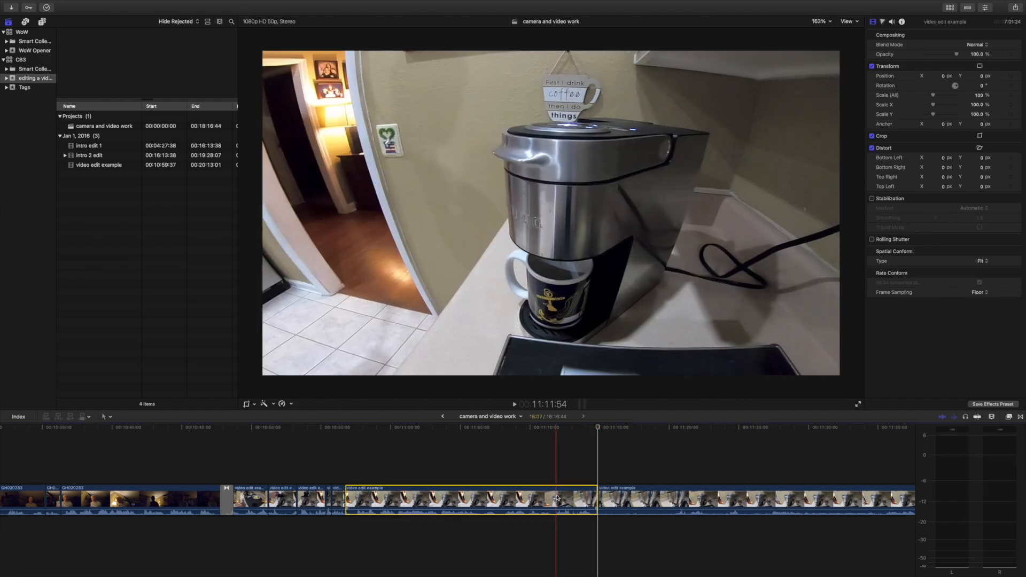
key("Delete")
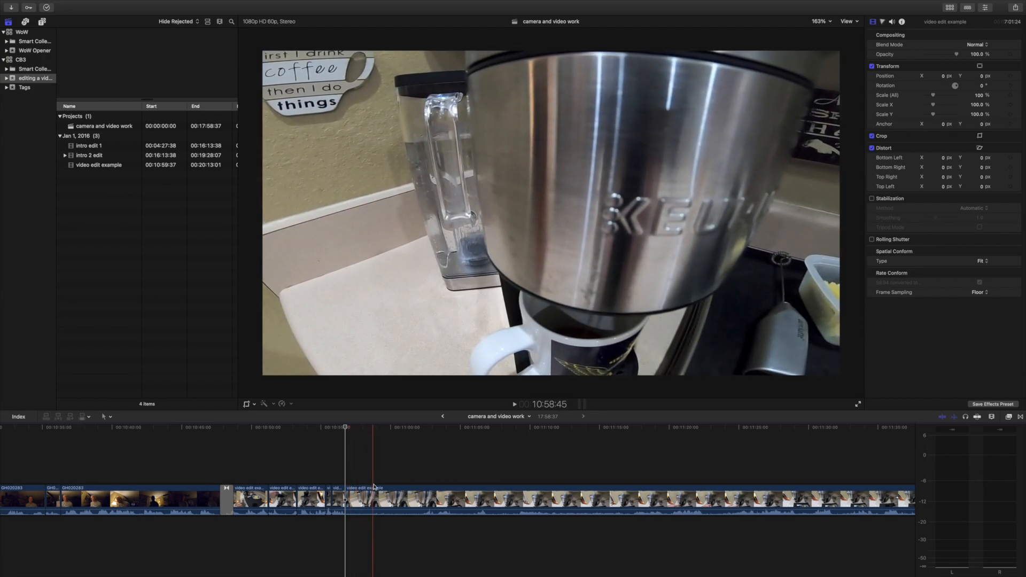
Split the brewing footage at 10:58:59 and at 11:05:36, where the view is back on the whole coffee maker, and delete the section between.
left_click(377, 492)
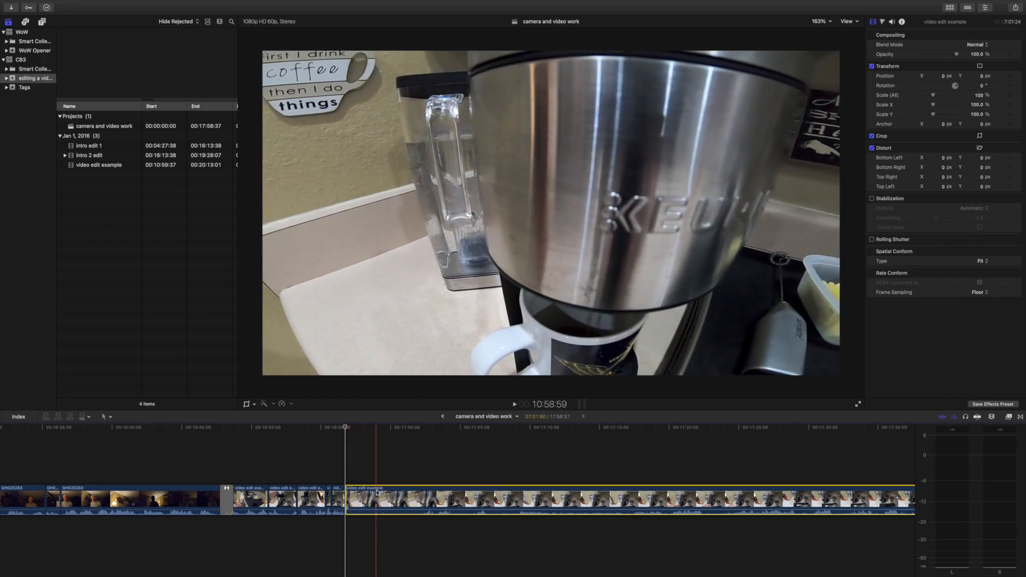
key("super+b")
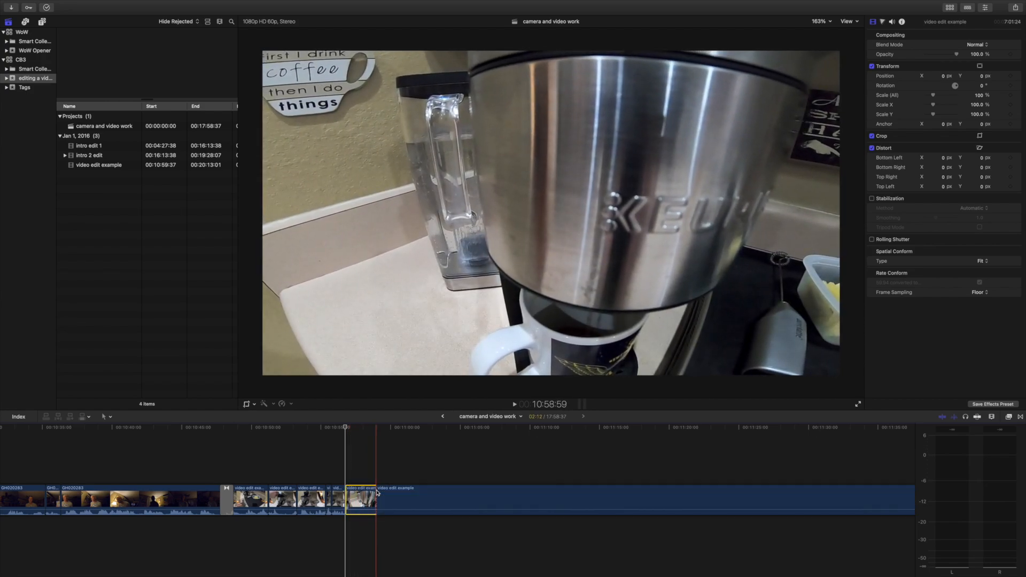
left_click(410, 479)
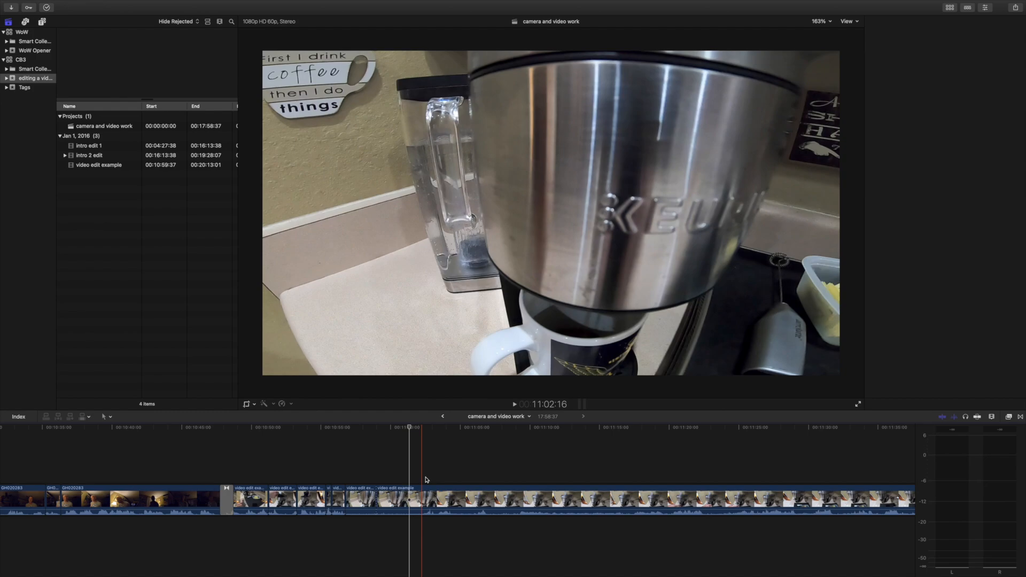
key("super+4")
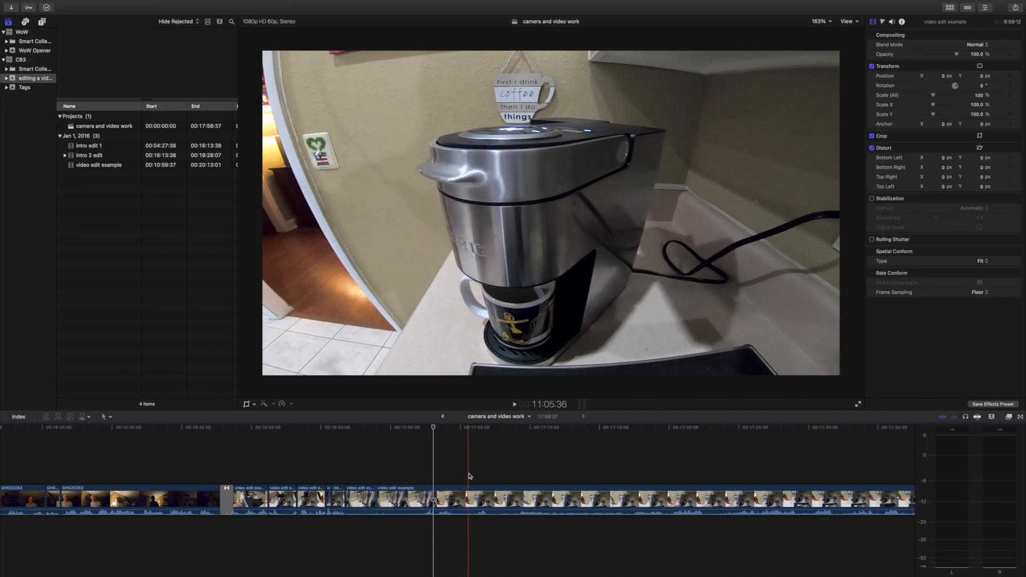
key("super+b")
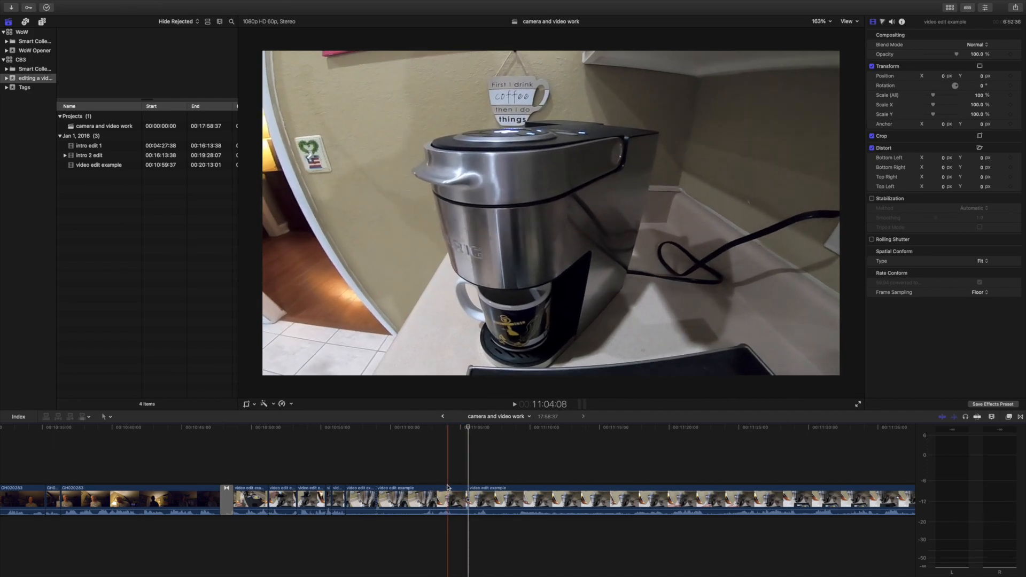
left_click(440, 498)
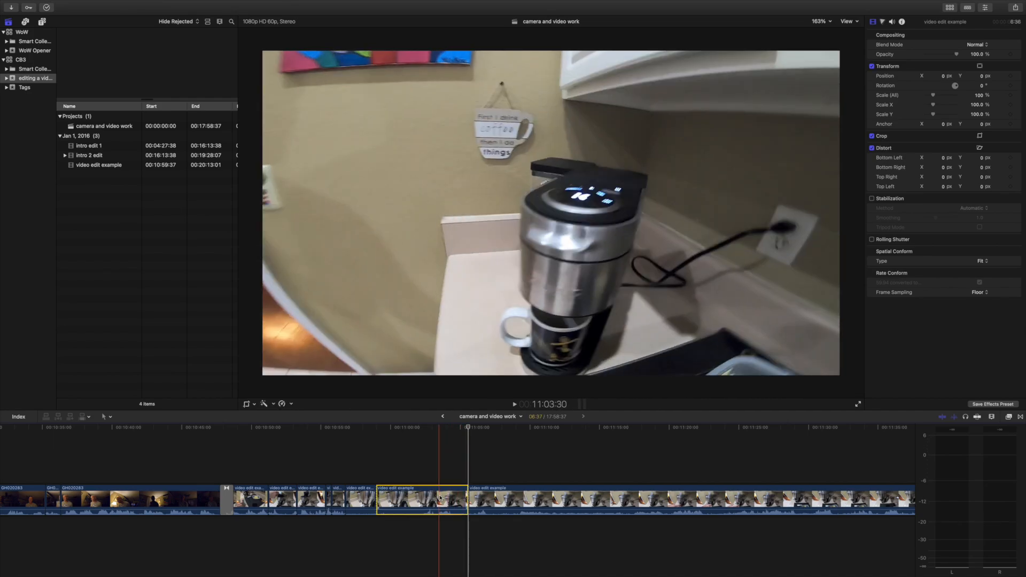
key("Delete")
Split the brewing footage at about 11:00:50 and at 12:19:52, on the close-up of the filled mug, and delete the section between.
key("space")
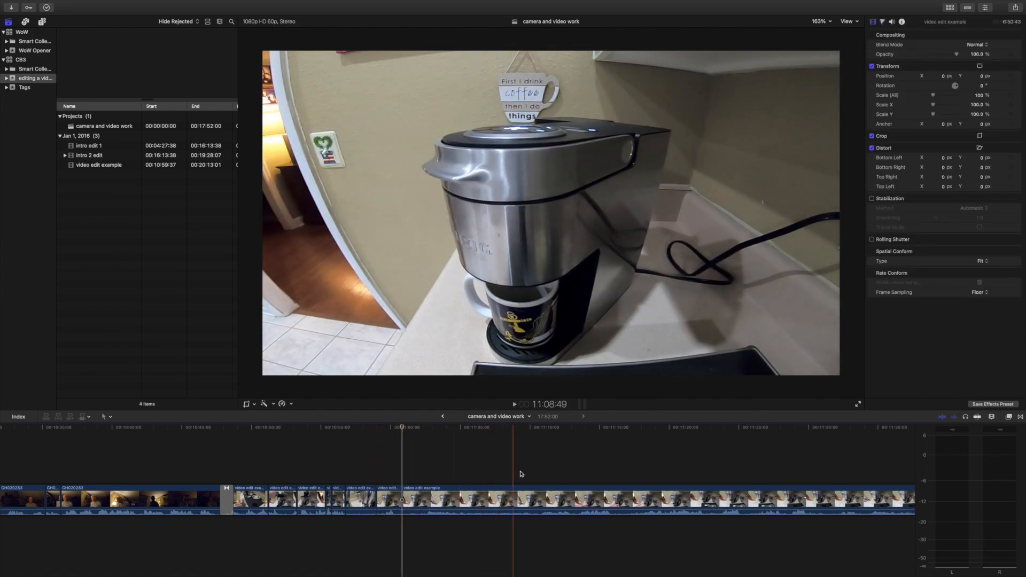
key("space")
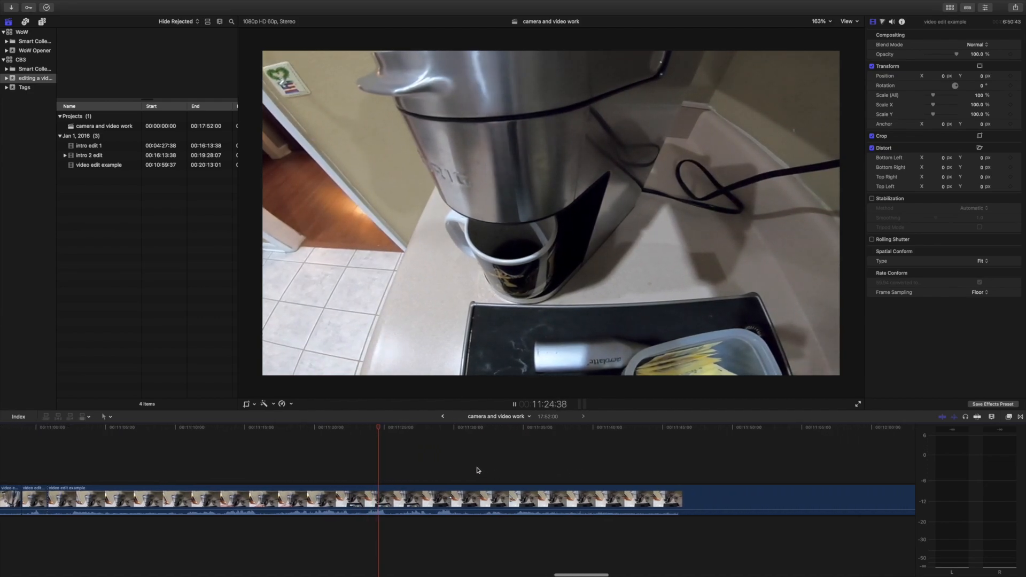
left_click(449, 467)
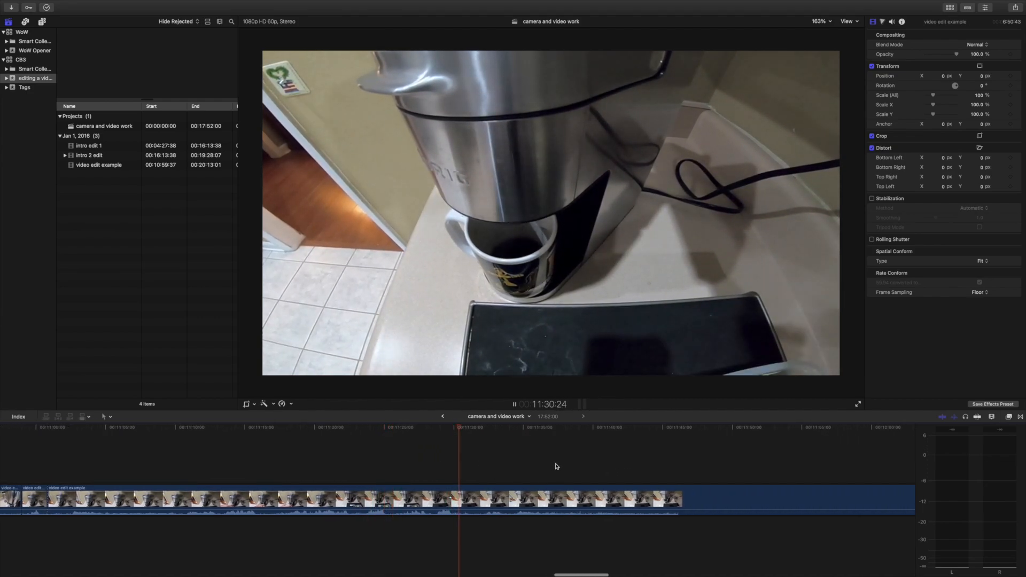
left_click(555, 466)
scroll(648, 467, "right", 5)
scroll(649, 467, "right", 3)
left_click(615, 464)
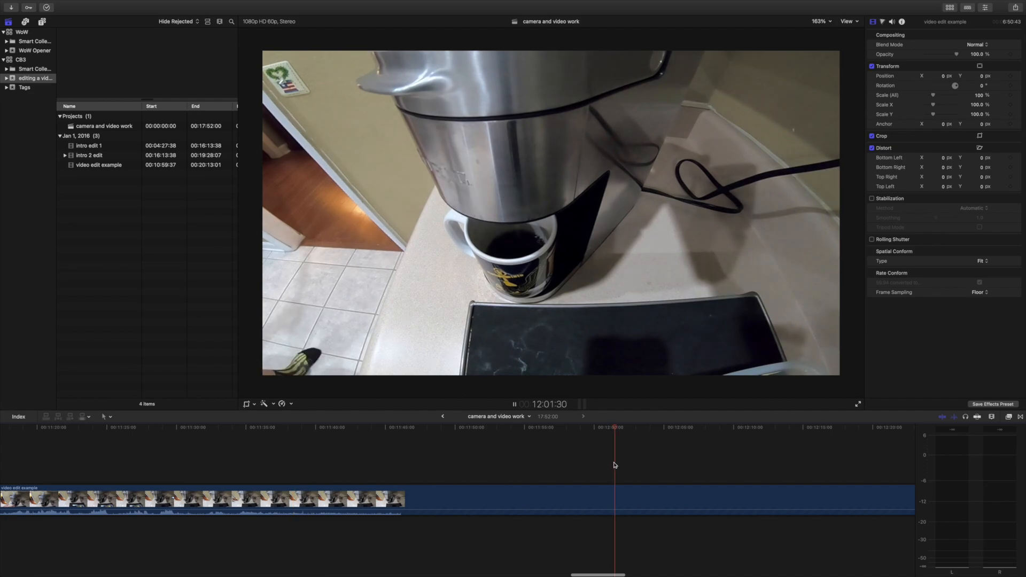
scroll(614, 464, "right", 6)
left_click(556, 463)
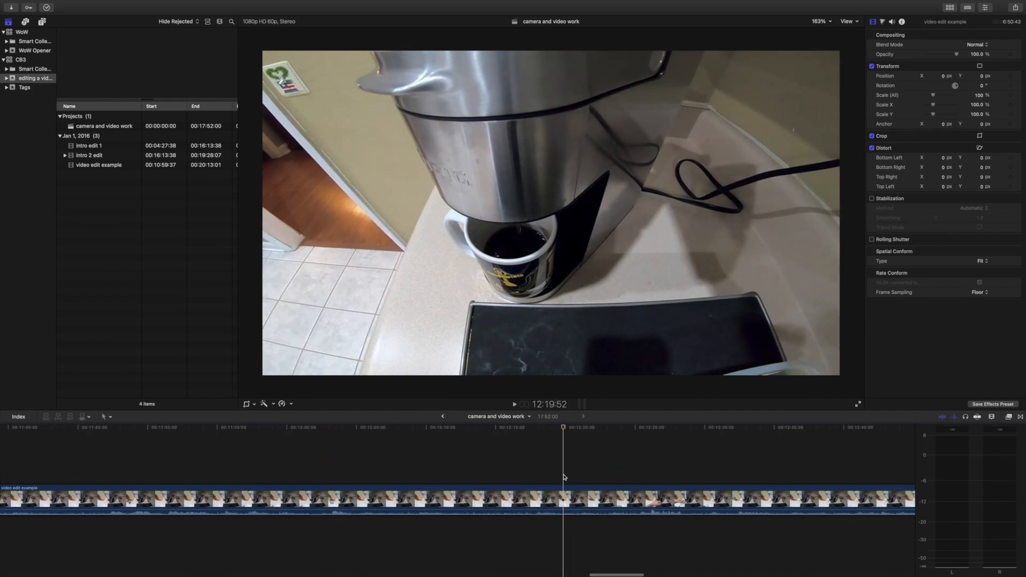
left_click(529, 495)
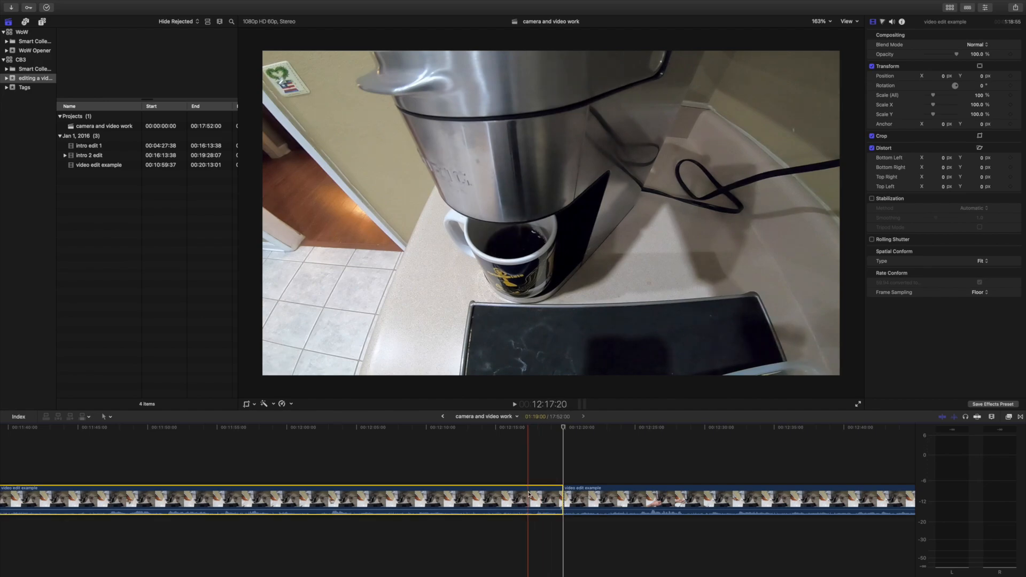
key("Delete")
Split the mug close-up at 11:01:55 and at about 11:46, near the end of brewing, and delete the section between.
key("space")
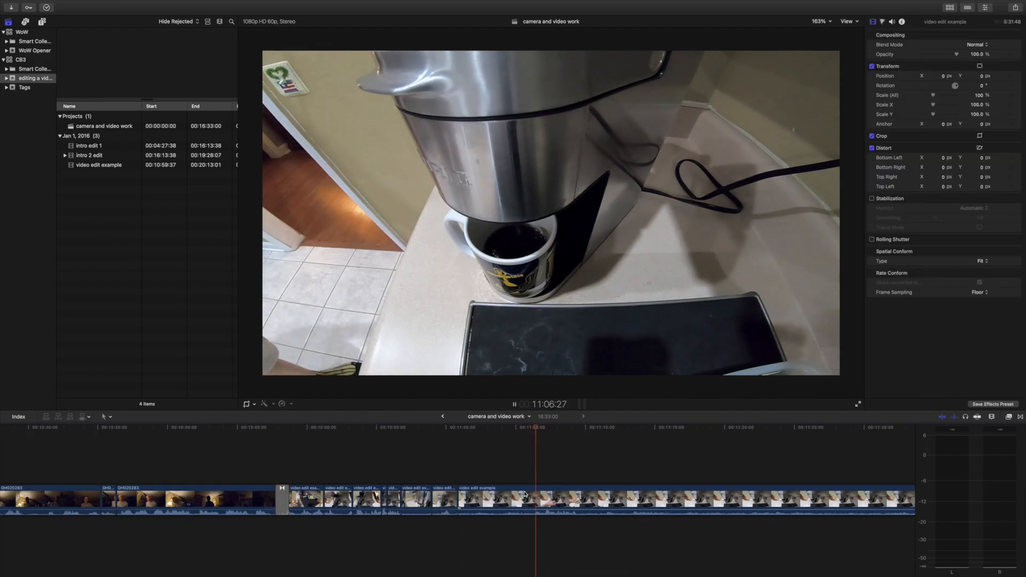
left_click(451, 468)
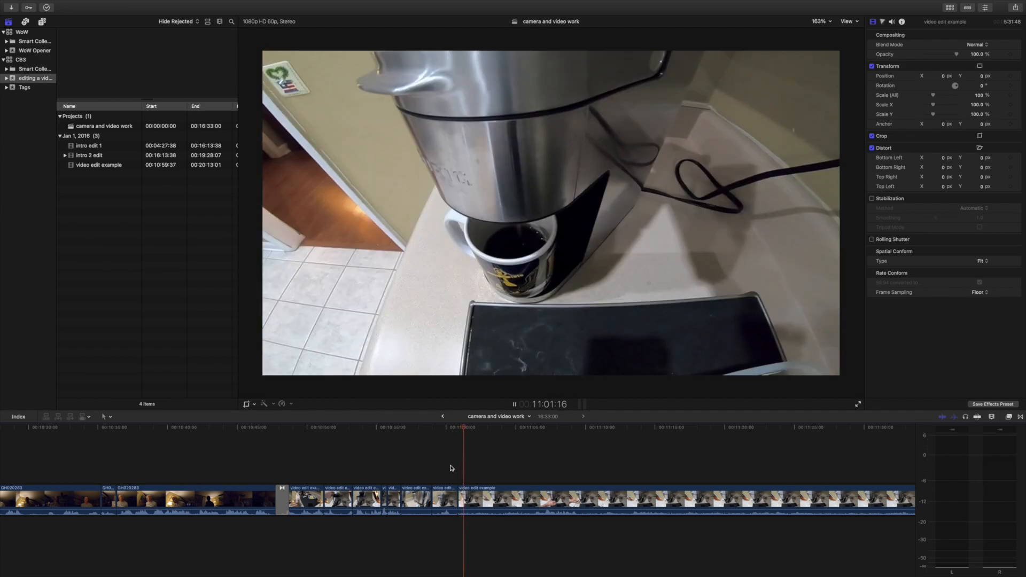
left_click(518, 466)
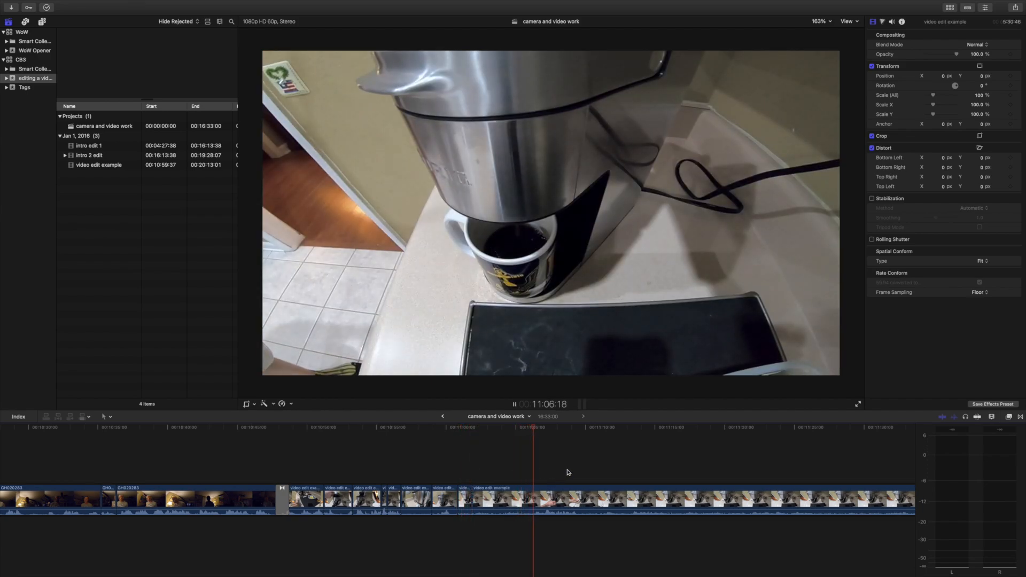
left_click(679, 470)
scroll(695, 471, "right", 3)
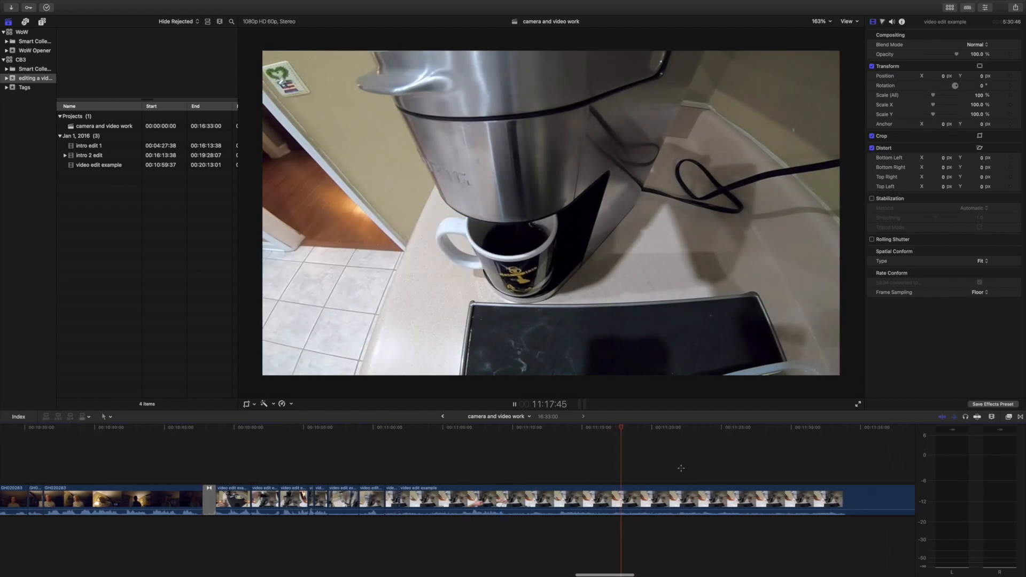
left_click(681, 468)
scroll(681, 468, "right", 5)
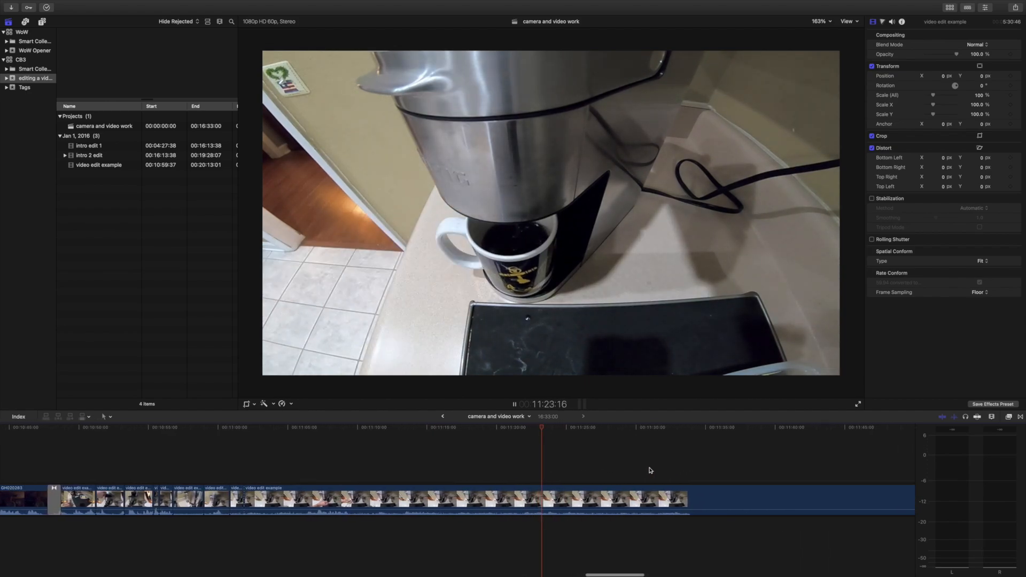
left_click(649, 470)
scroll(678, 469, "right", 5)
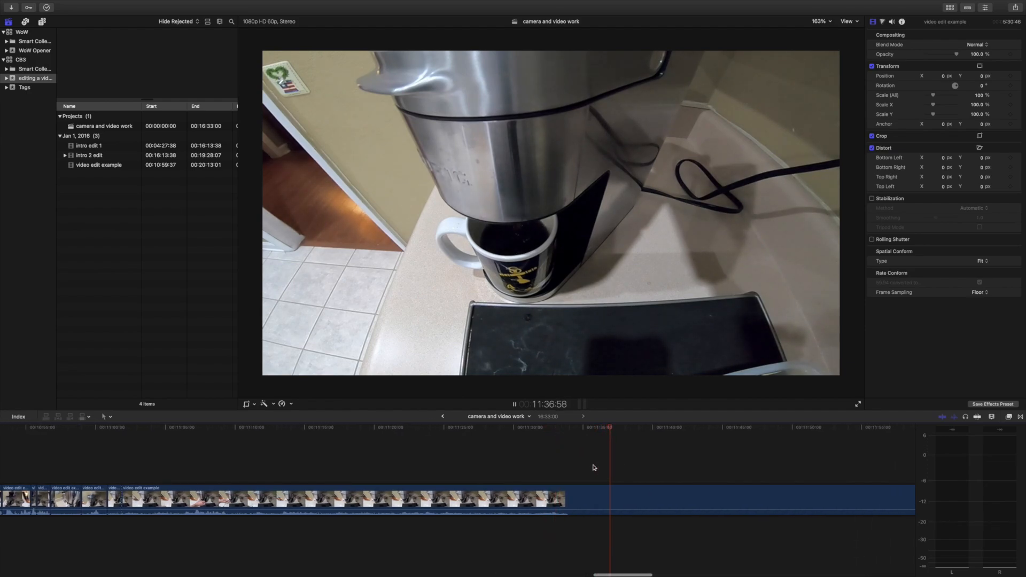
key("XF86AudioLowerVolume")
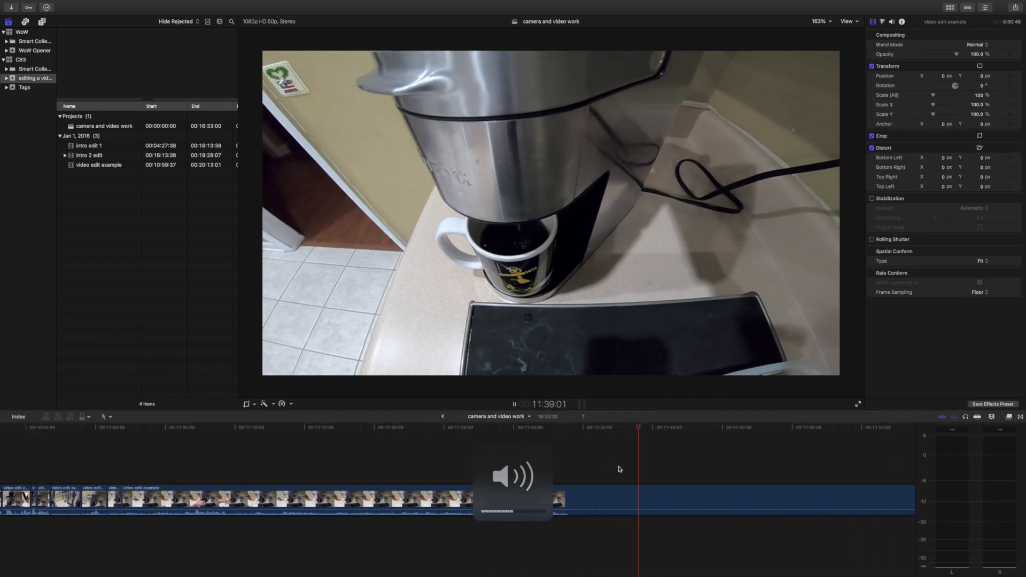
scroll(618, 469, "right", 2)
scroll(646, 470, "right", 4)
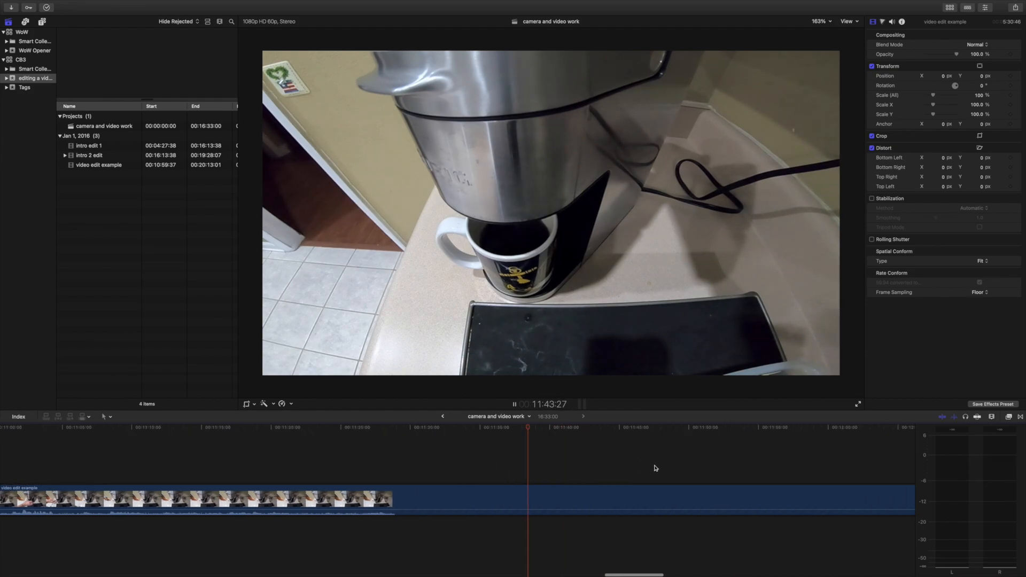
scroll(656, 468, "right", 5)
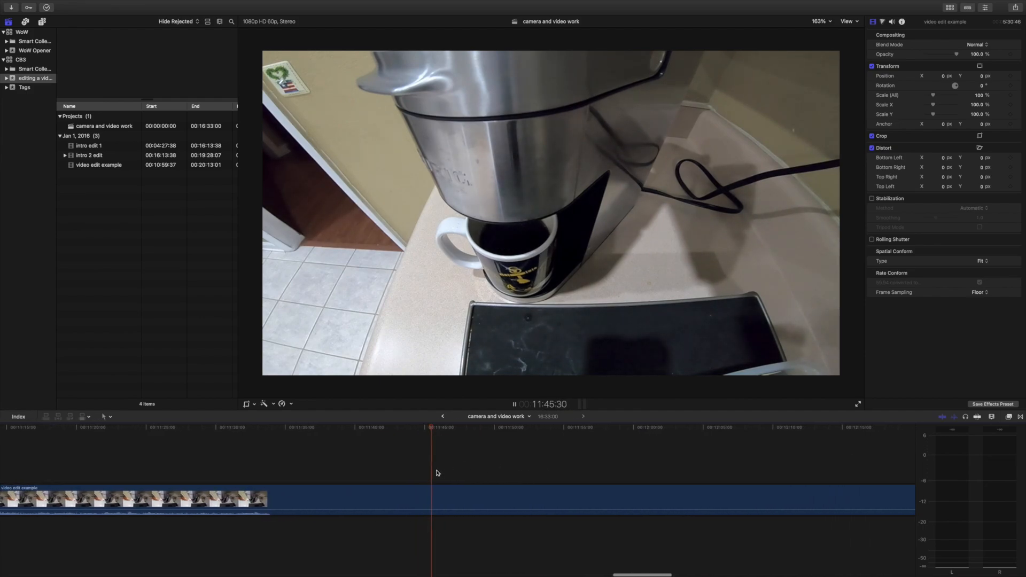
key("space")
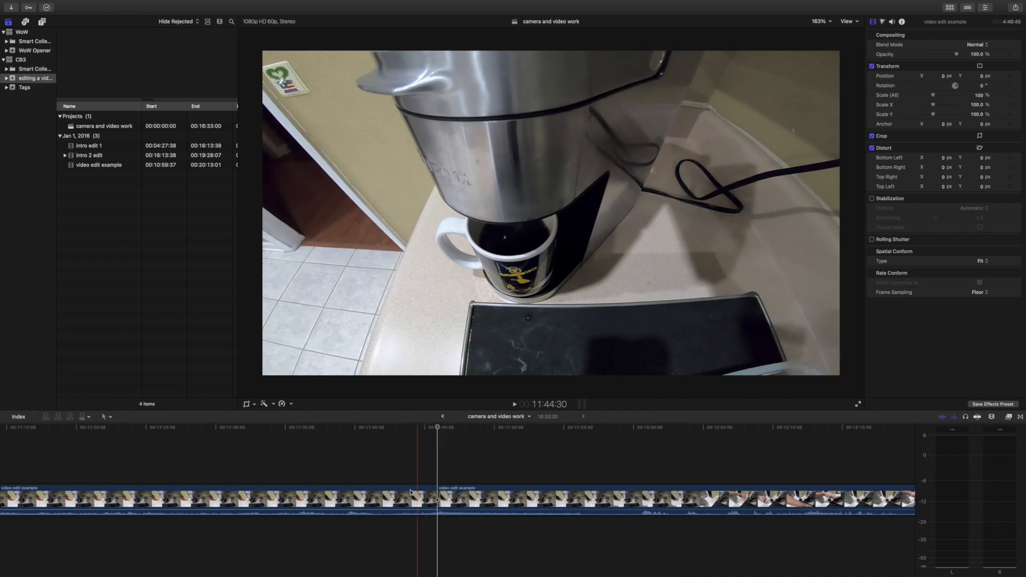
left_click(401, 499)
key("Delete")
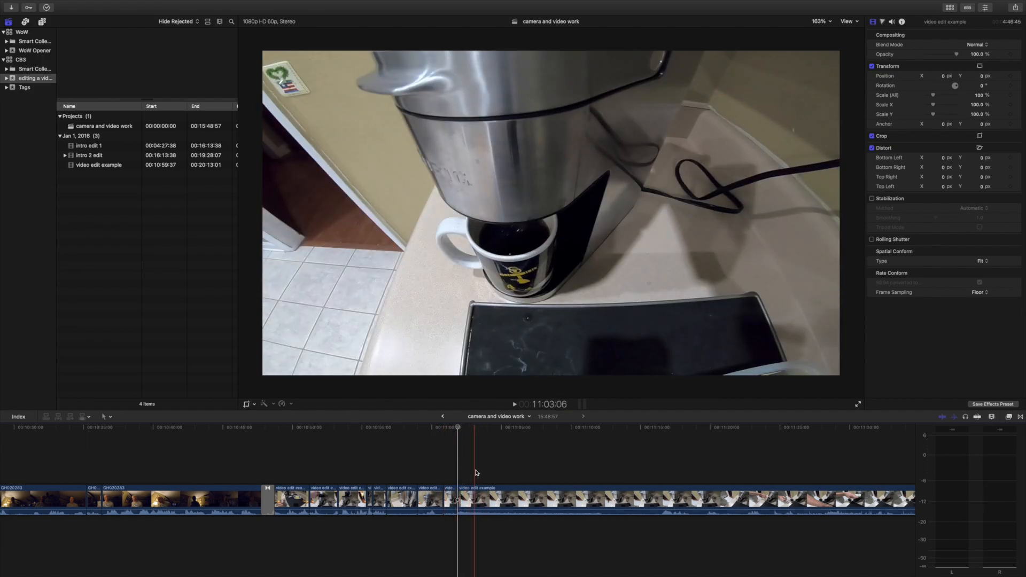
Split the mug close-up at about 11:06 and crop the four-second piece before the cut to a tighter frame around the mug.
left_click(517, 499)
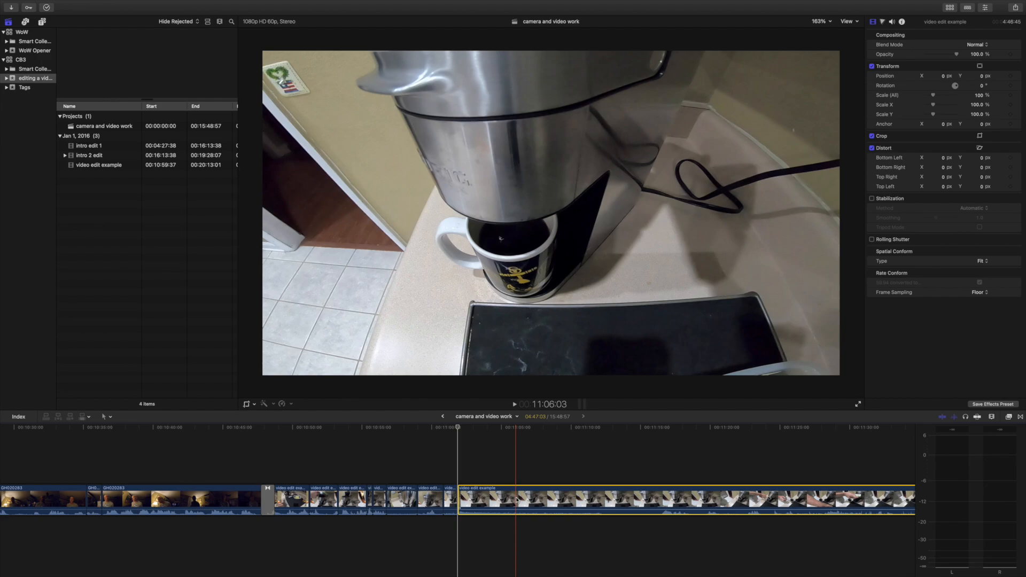
key("super+b")
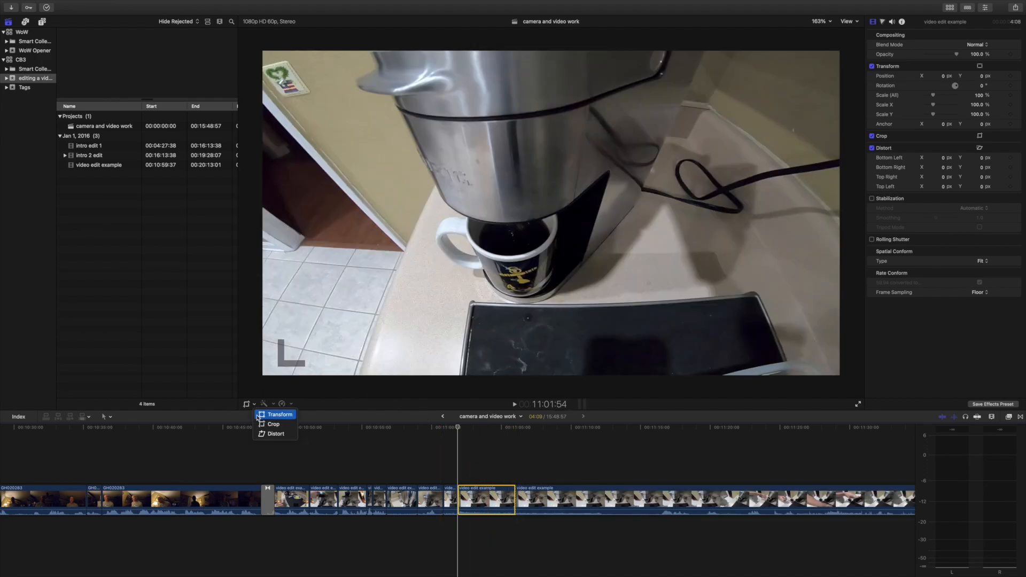
key("shift+c")
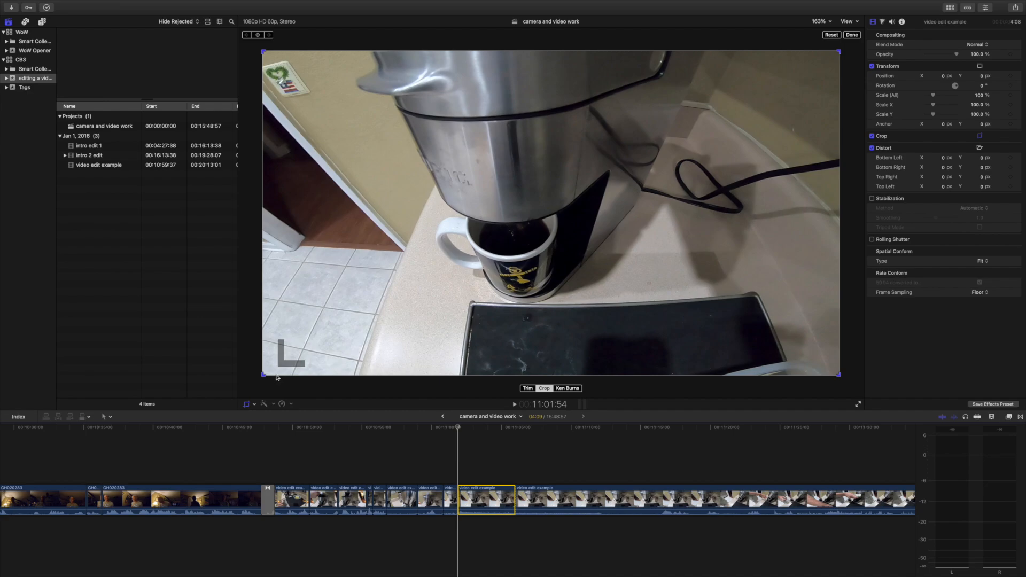
left_click_drag(261, 375, 443, 268)
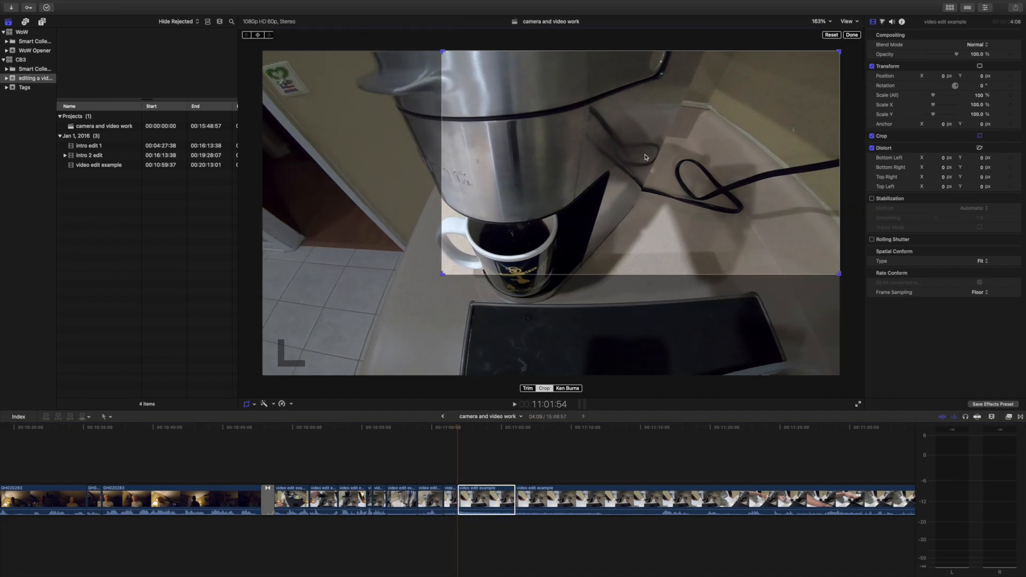
left_click_drag(645, 157, 532, 223)
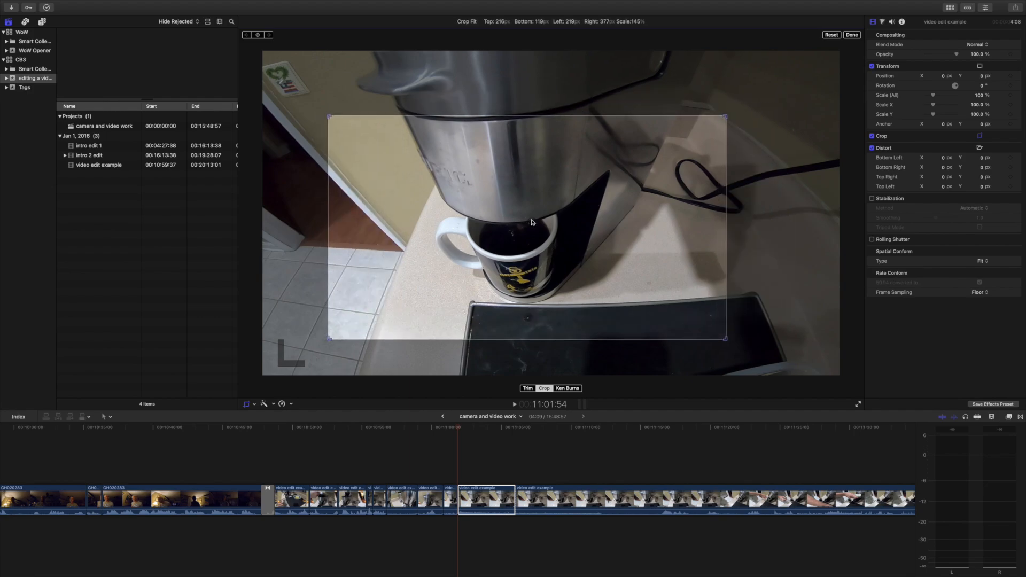
left_click(513, 405)
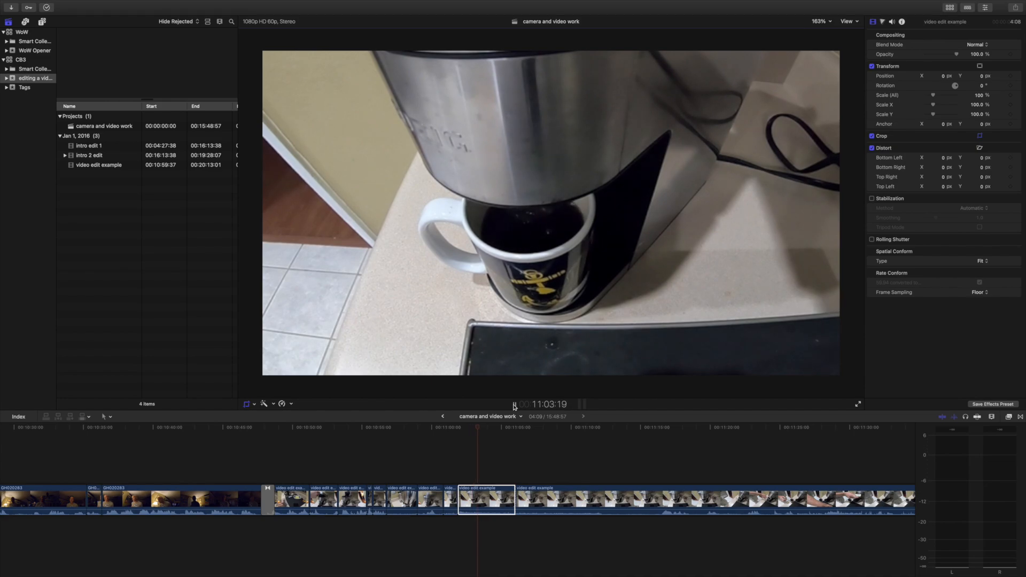
left_click(514, 405)
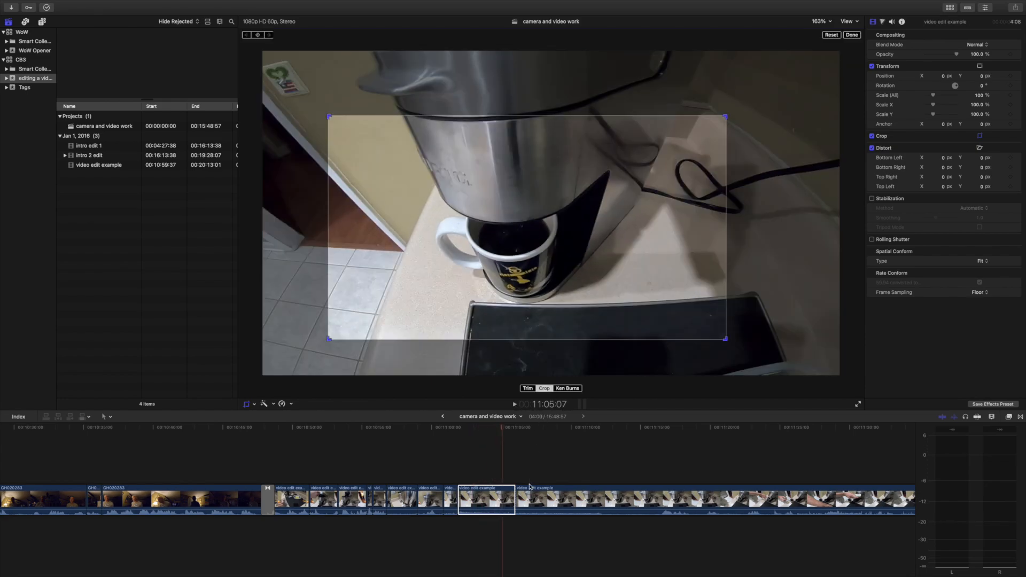
Split the cropped mug clip at 11:05:07, delete the short piece after the cut, and close the crop controls.
left_click(502, 469)
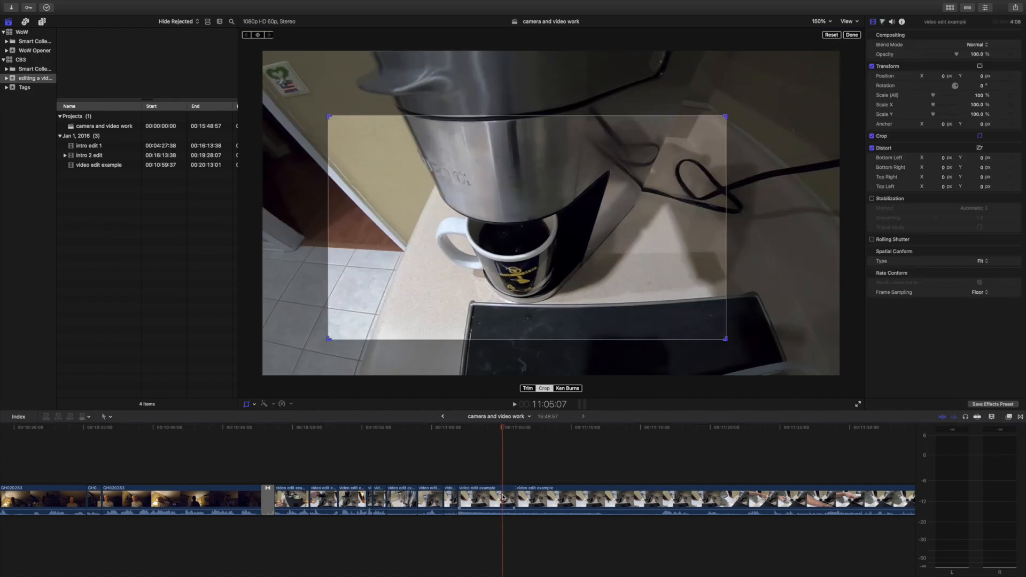
key("super+b")
left_click(510, 502)
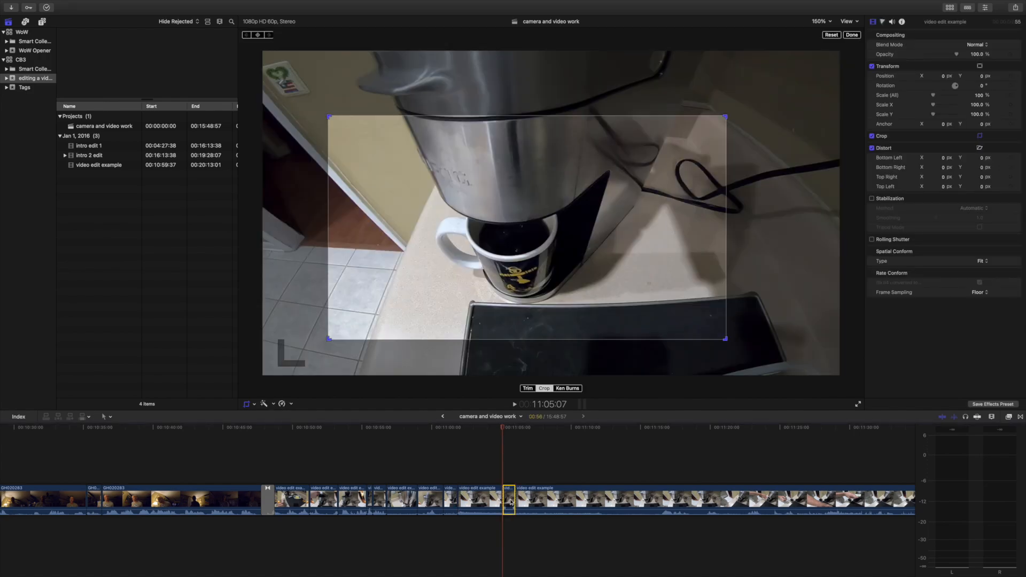
key("Delete")
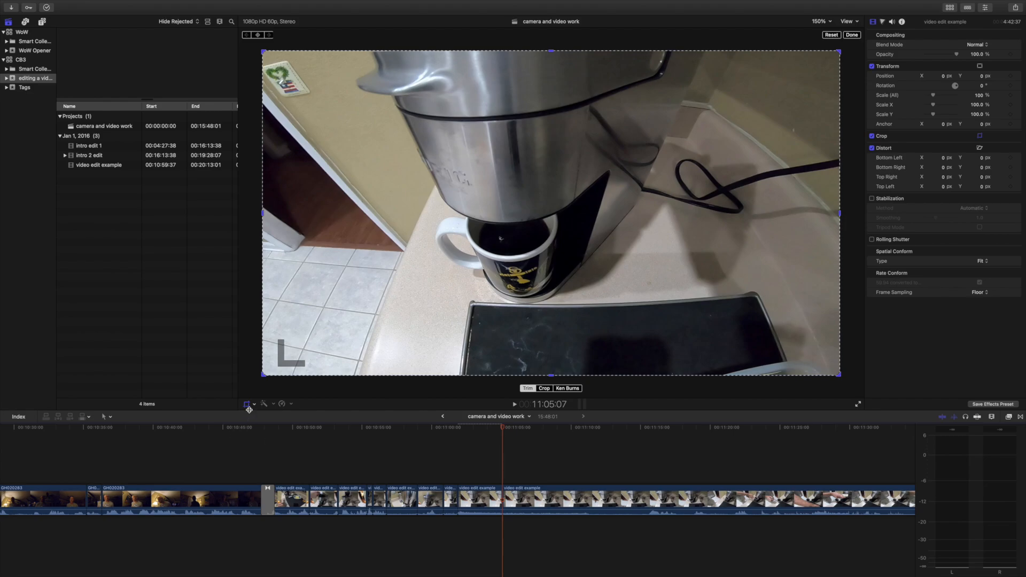
left_click(248, 405)
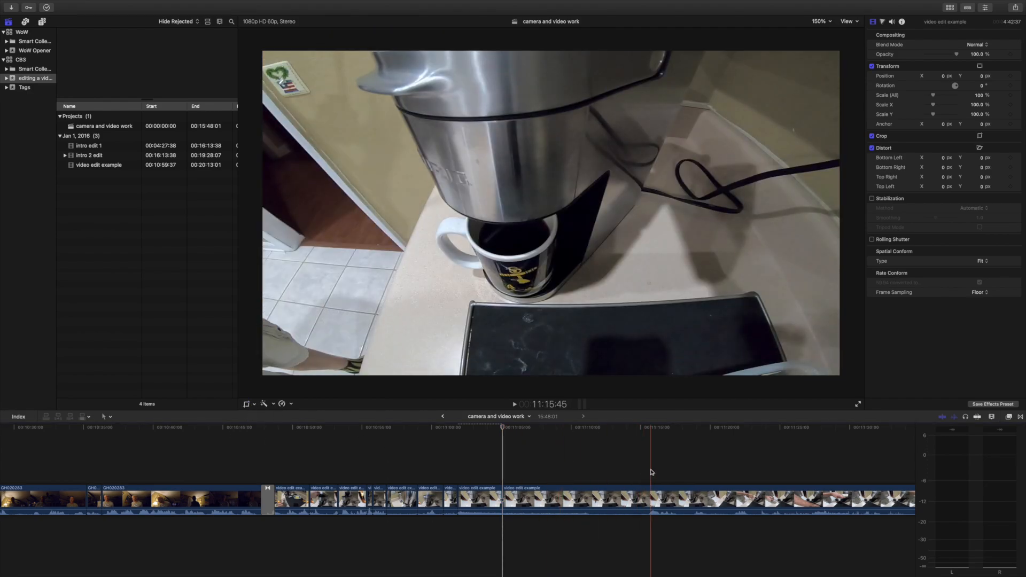
Review the following footage, split it at 11:35:42, where the packet is emptied into the mug, and delete the section before the cut.
scroll(653, 473, "right", 3)
key("space")
scroll(660, 468, "right", 3)
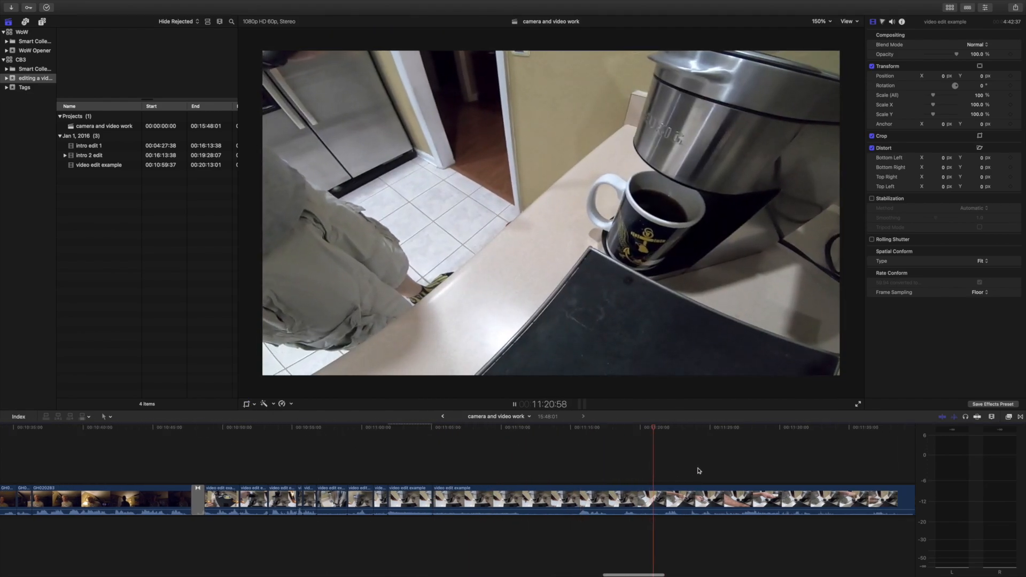
scroll(615, 465, "right", 4)
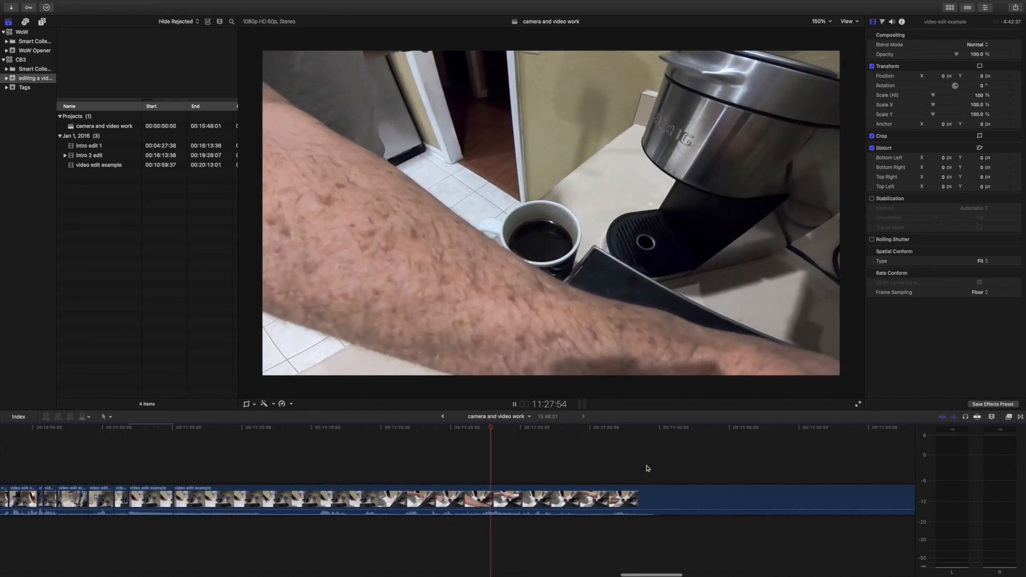
scroll(547, 469, "right", 2)
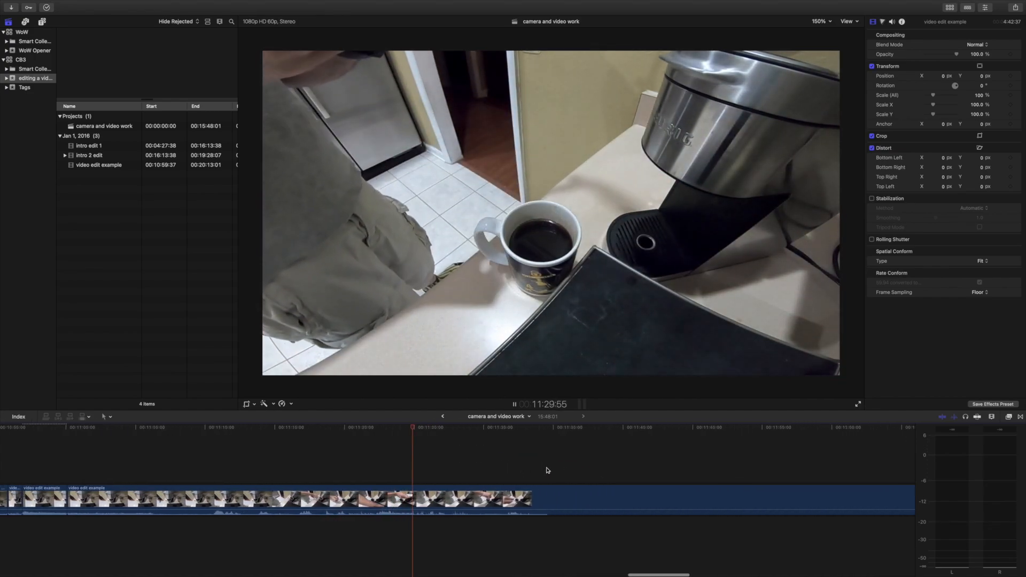
left_click(463, 461)
key("space")
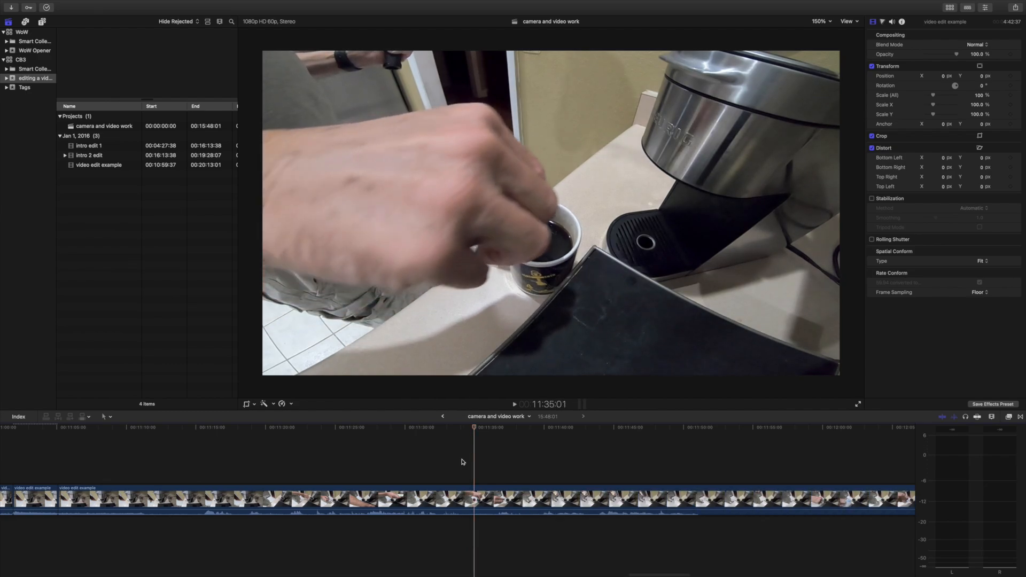
key("space")
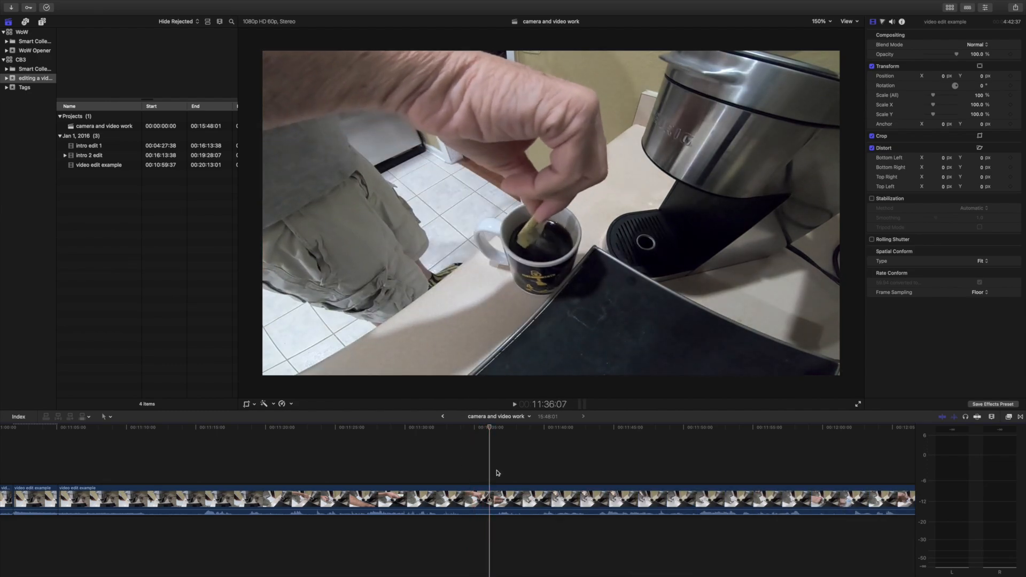
left_click(485, 477)
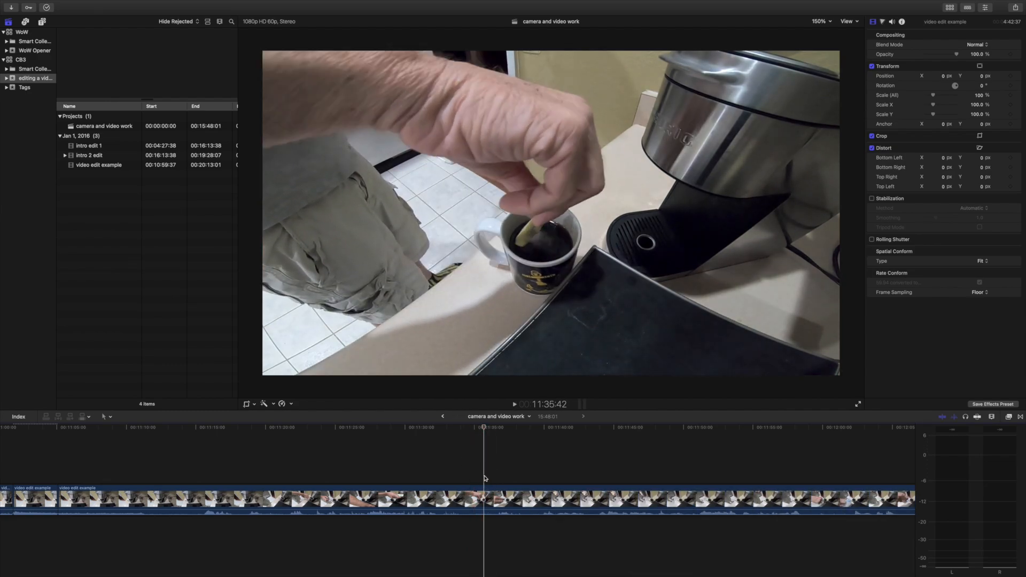
key("super+b")
left_click(451, 502)
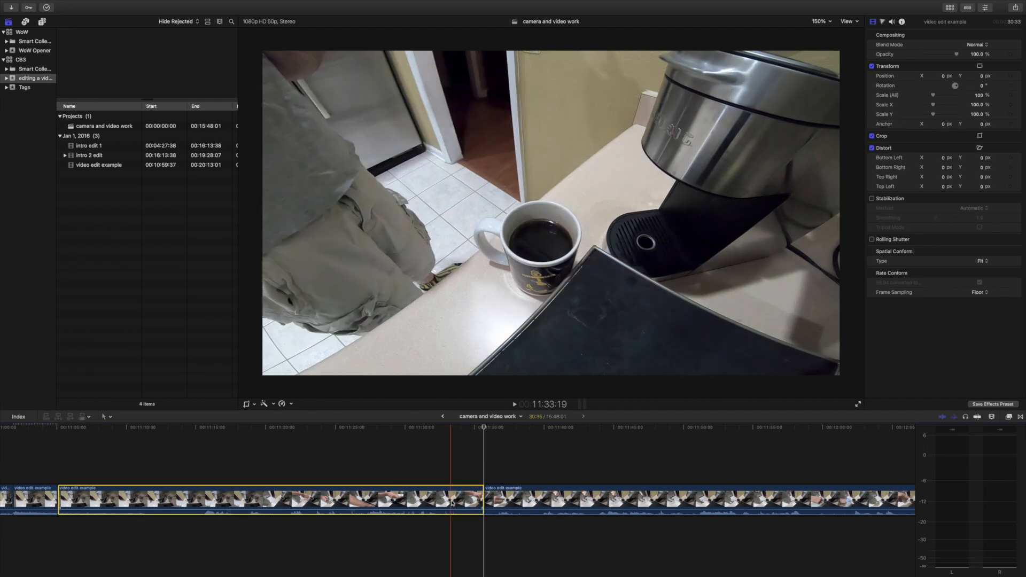
key("Delete")
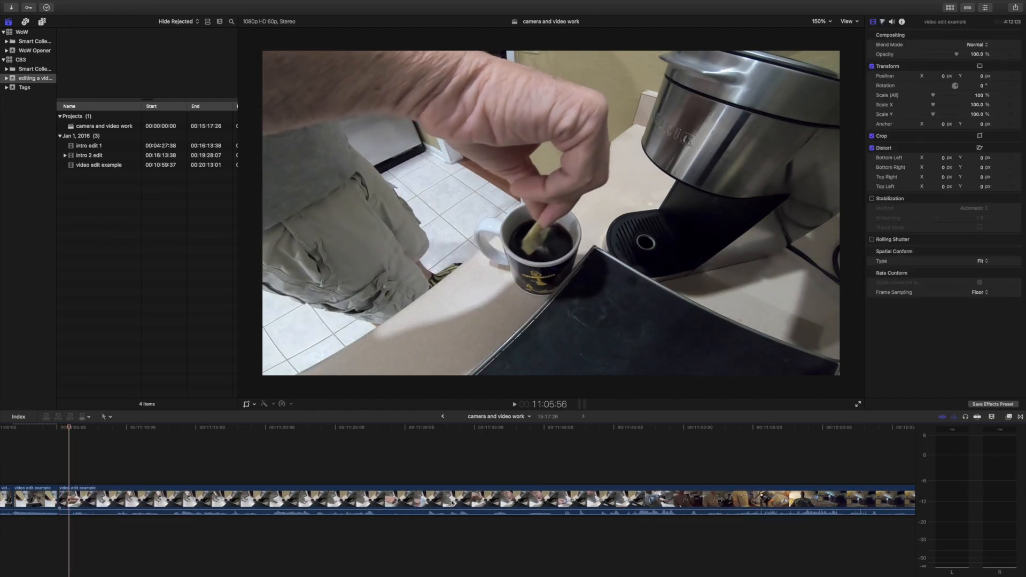
Split the mug footage at 11:05:56 and 11:09:51, after the packet is emptied, and delete the section between the cuts.
key("space")
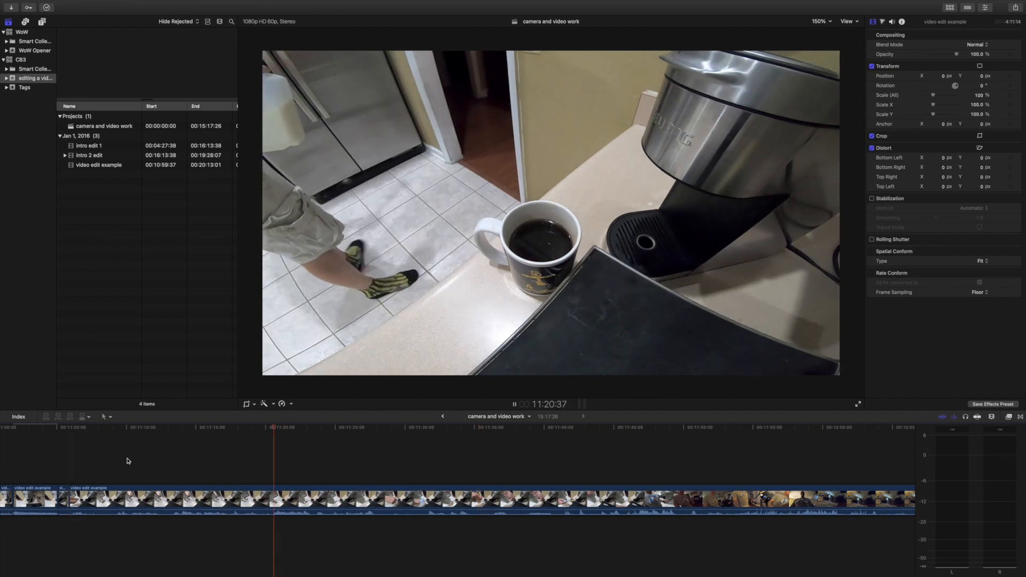
left_click(102, 455)
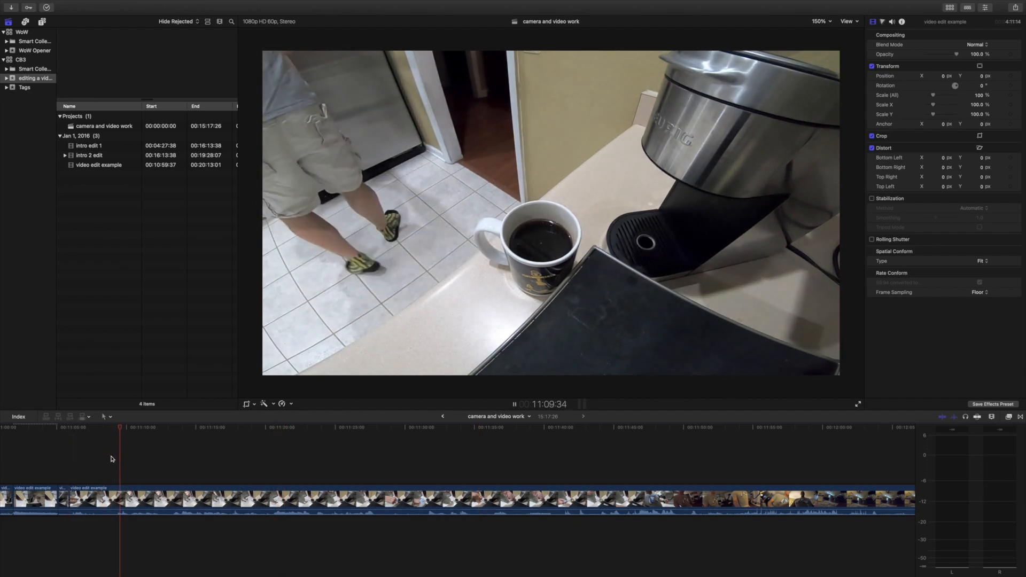
key("space")
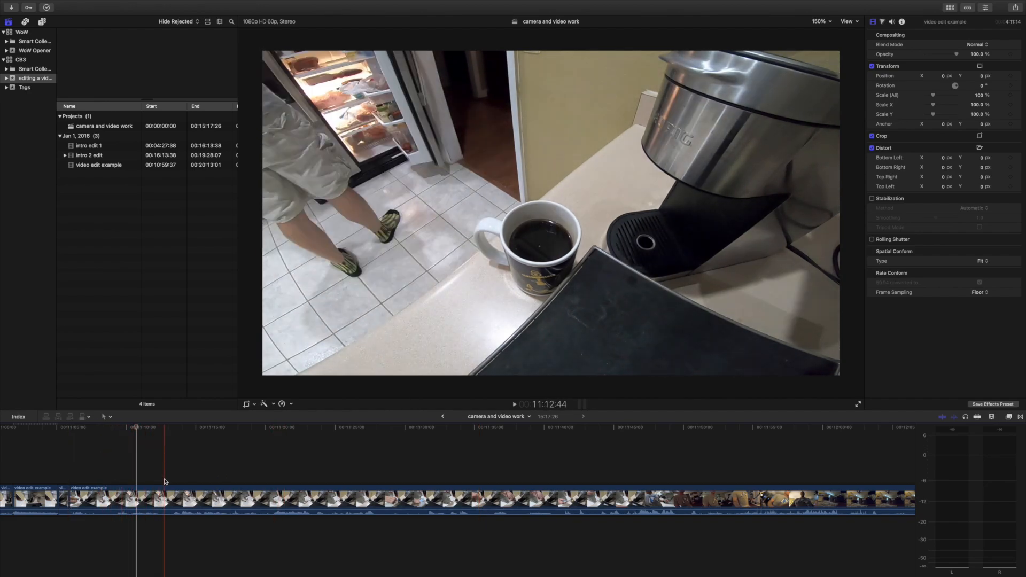
scroll(165, 480, "left", 5)
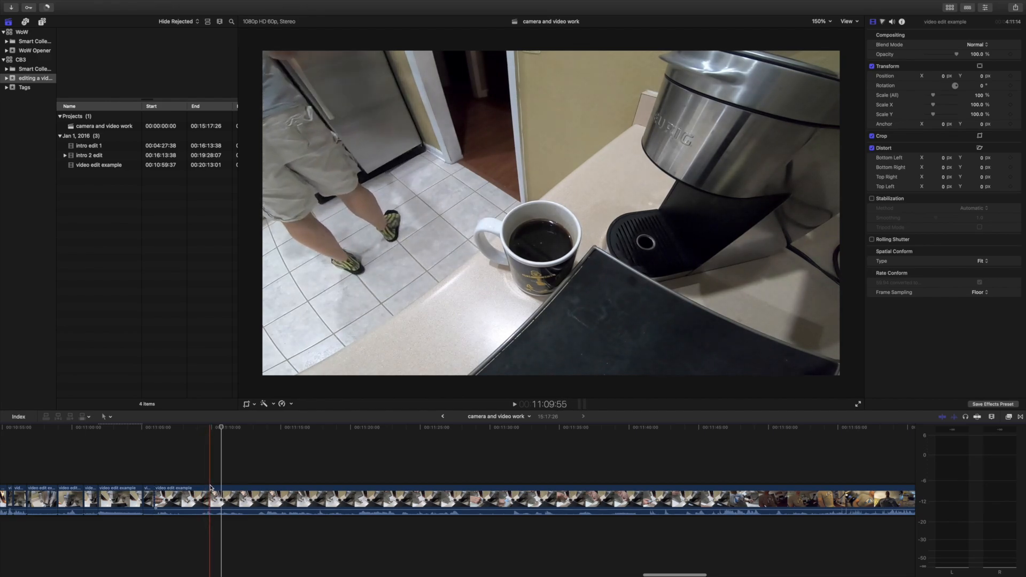
left_click(211, 488)
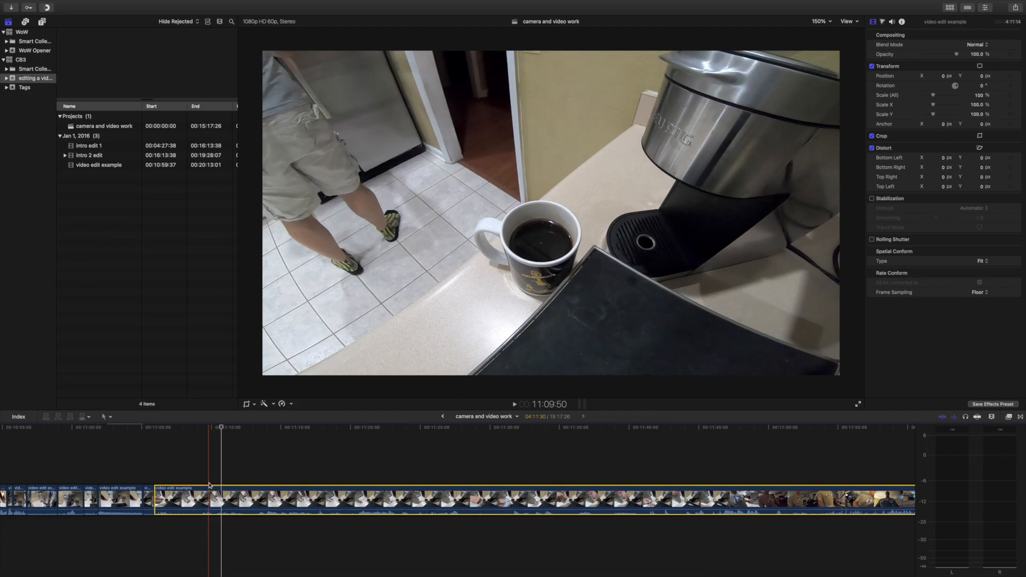
left_click(210, 480)
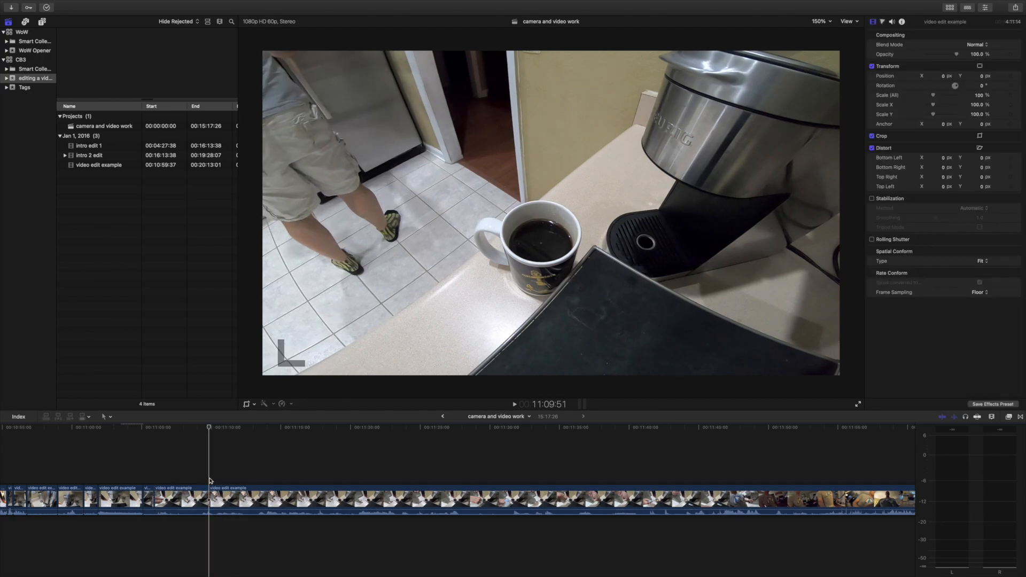
left_click(195, 500)
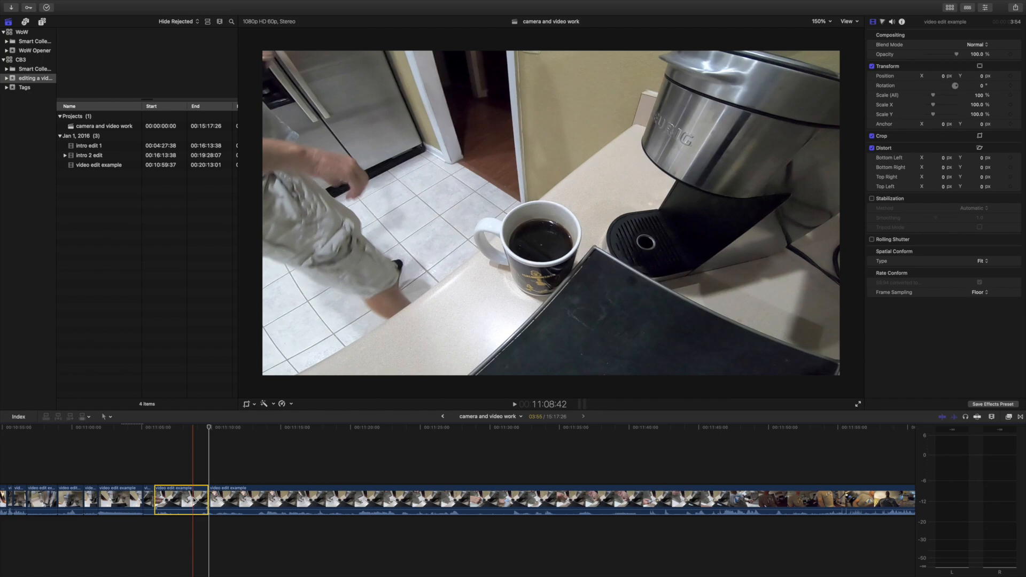
key("Delete")
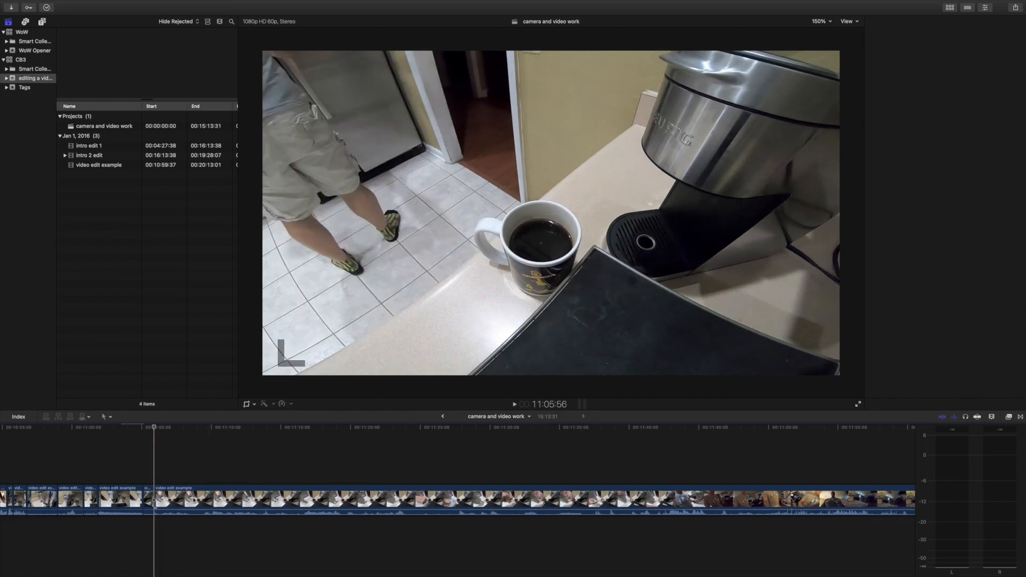
Copy the short shot of the milk bottle in front of the refrigerator, at 9:15:51 in the earlier footage.
scroll(193, 500, "left", 10)
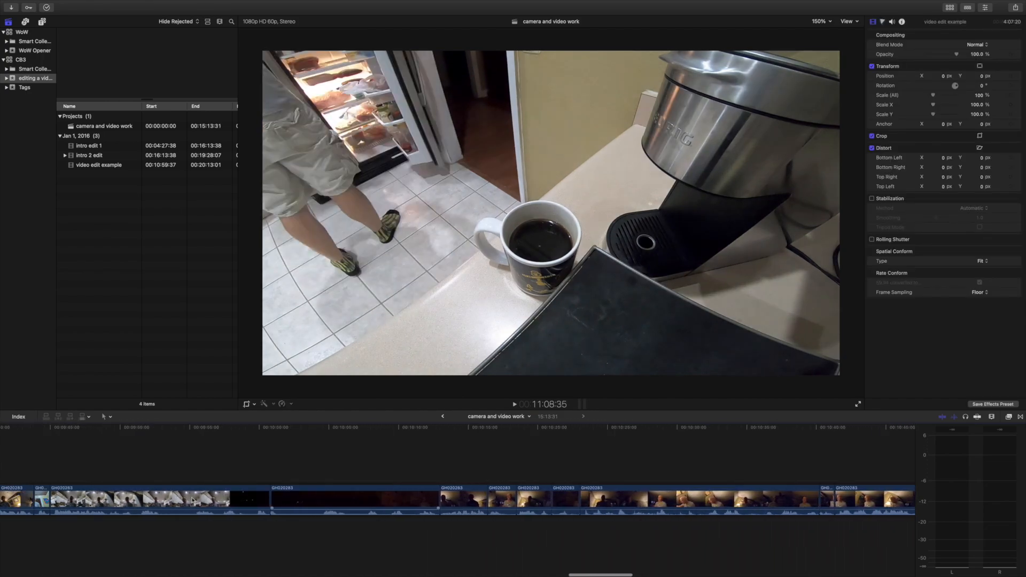
scroll(193, 500, "left", 10)
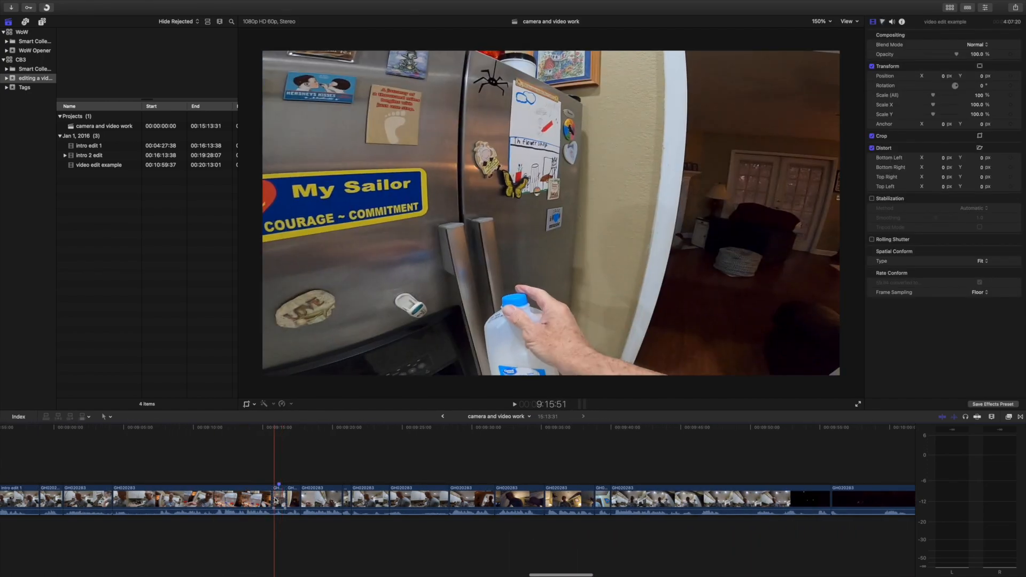
left_click(276, 500)
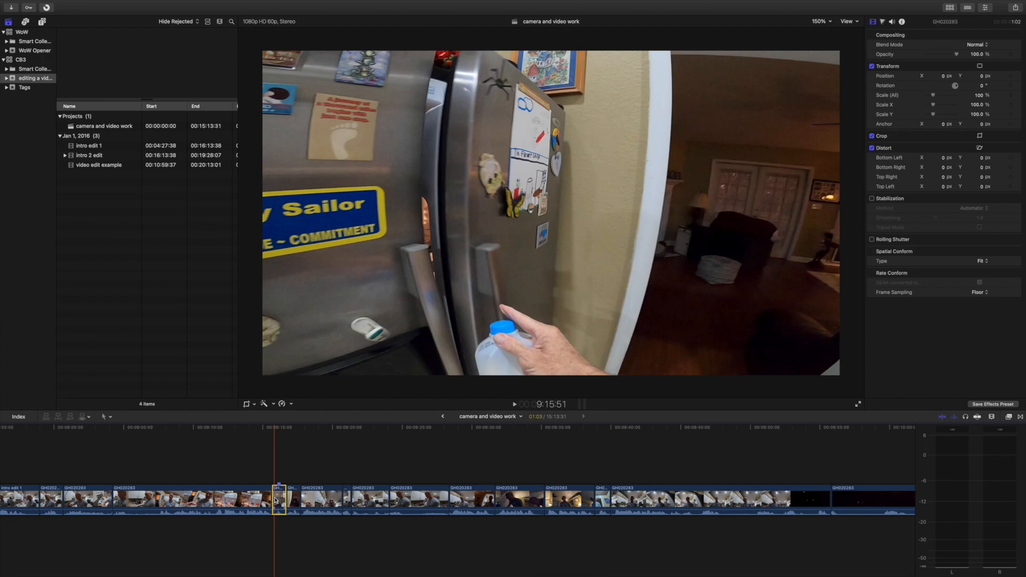
scroll(388, 477, "right", 10)
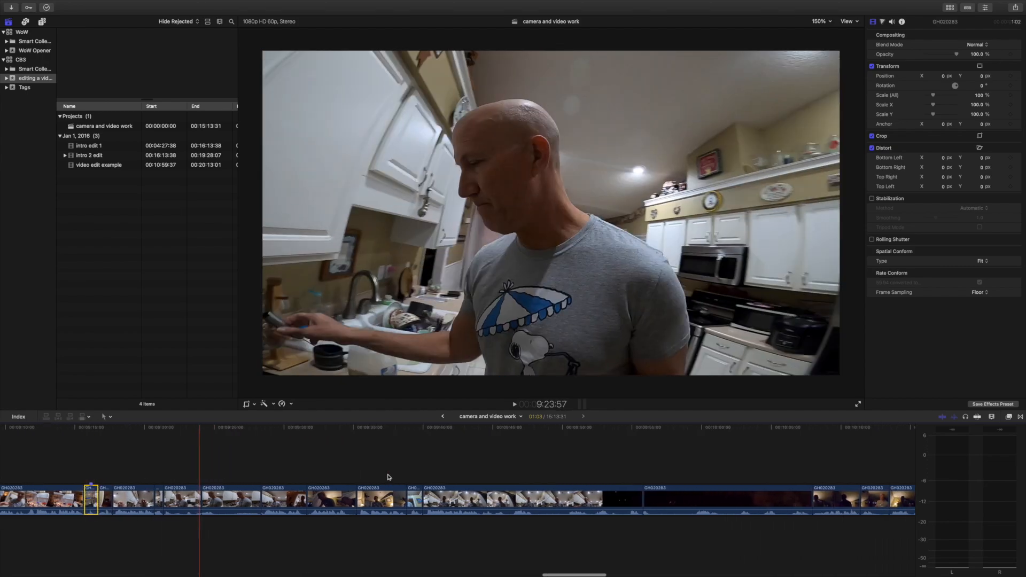
scroll(389, 477, "right", 15)
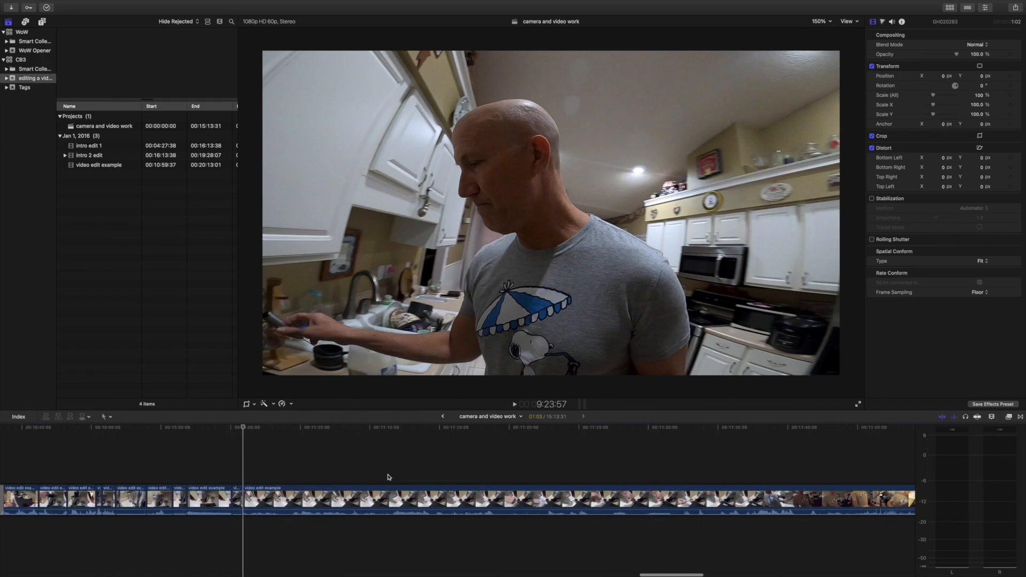
Split the mug footage at 11:06:22 and 11:07:26, paste the copied milk-bottle shot, and move it to the first of these cuts.
scroll(166, 456, "left", 3)
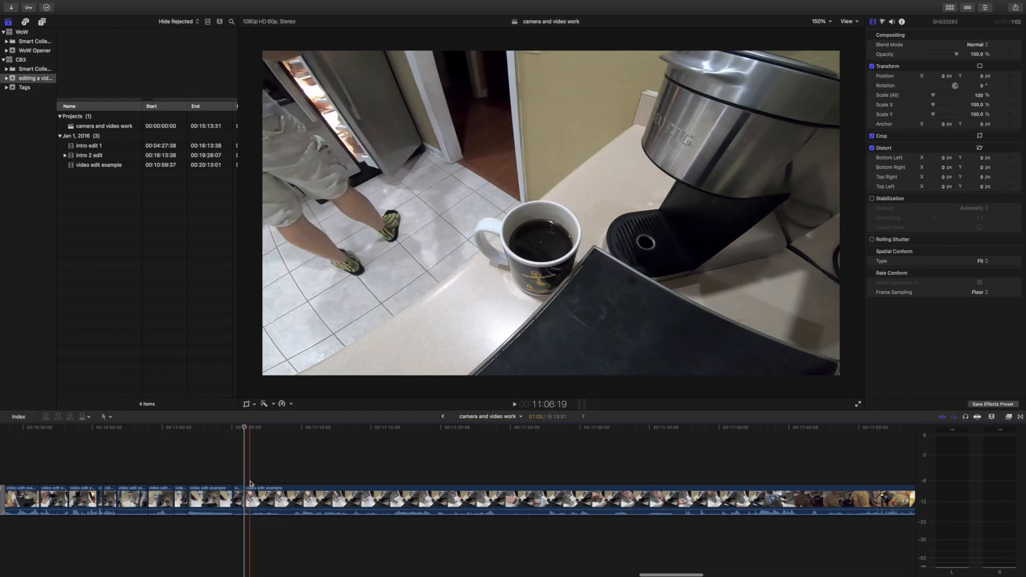
left_click(251, 484)
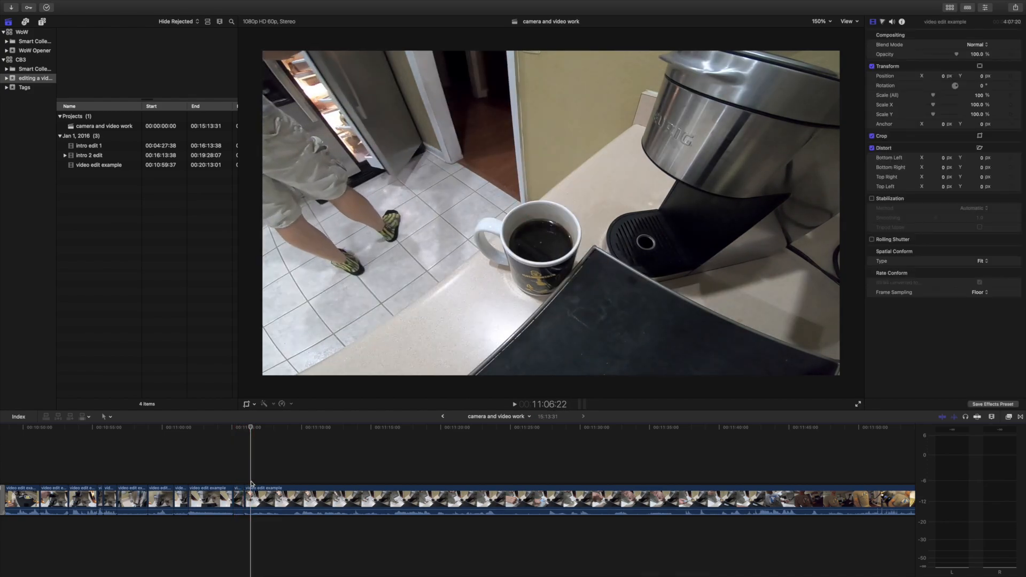
left_click(262, 501)
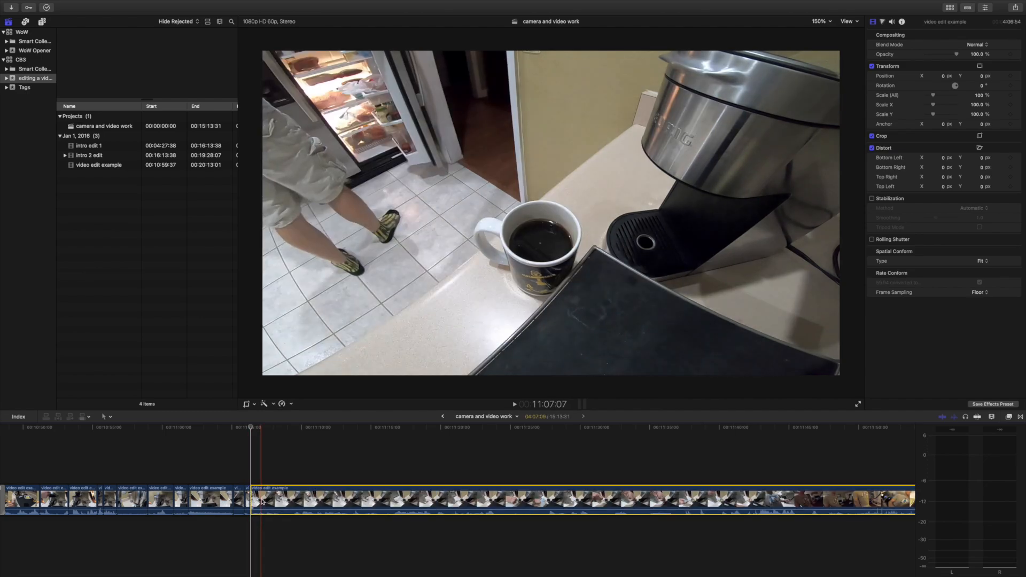
left_click(266, 474)
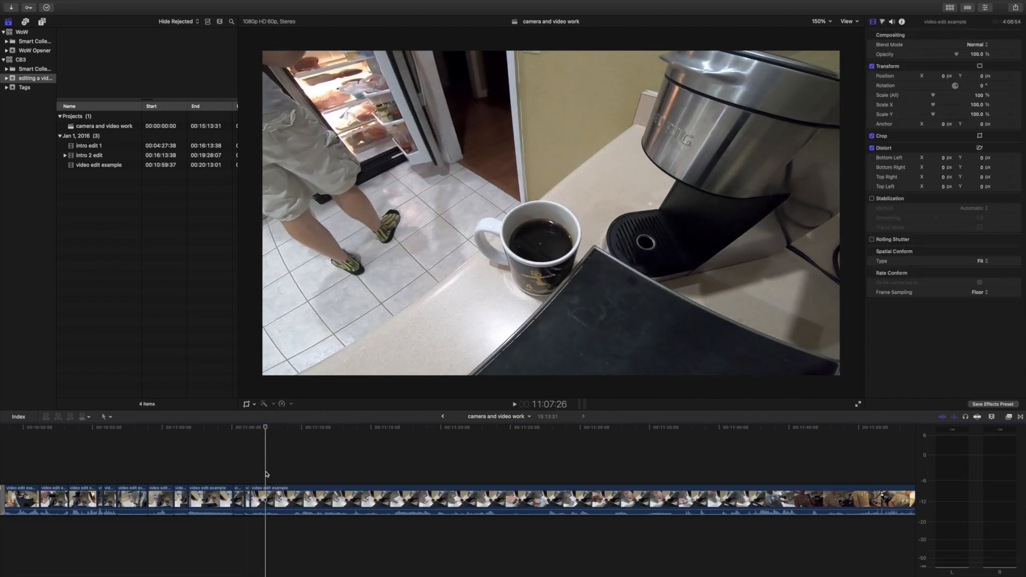
key("super+v")
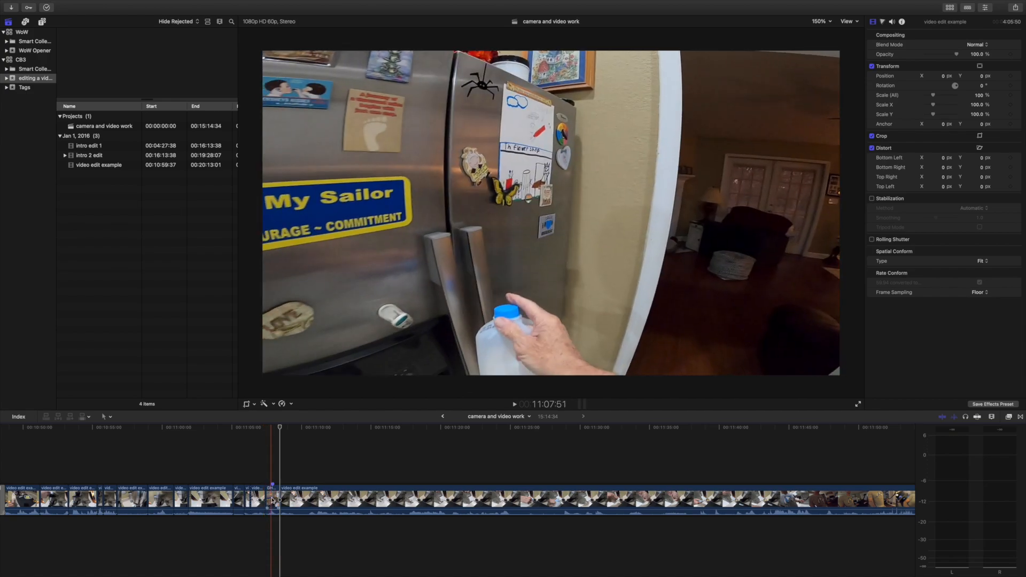
mouse_move(268, 501)
left_mouse_down()
mouse_move(268, 483)
mouse_move(254, 497)
left_mouse_up()
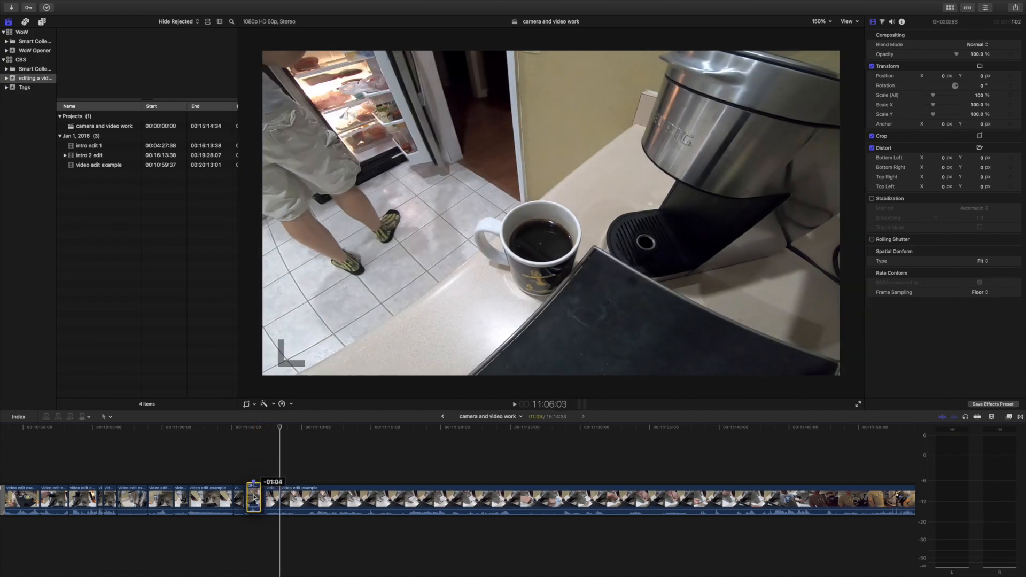
Review the sequence around the inserted shot, split the mug footage at 11:28:01, just before the milk is poured, and delete the section before the cut.
left_click(239, 475)
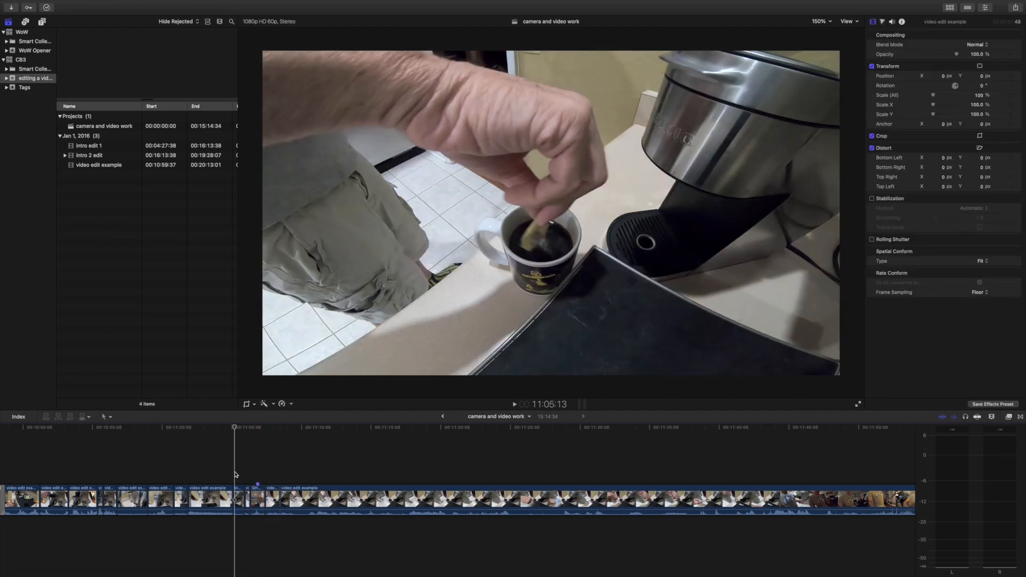
key("space")
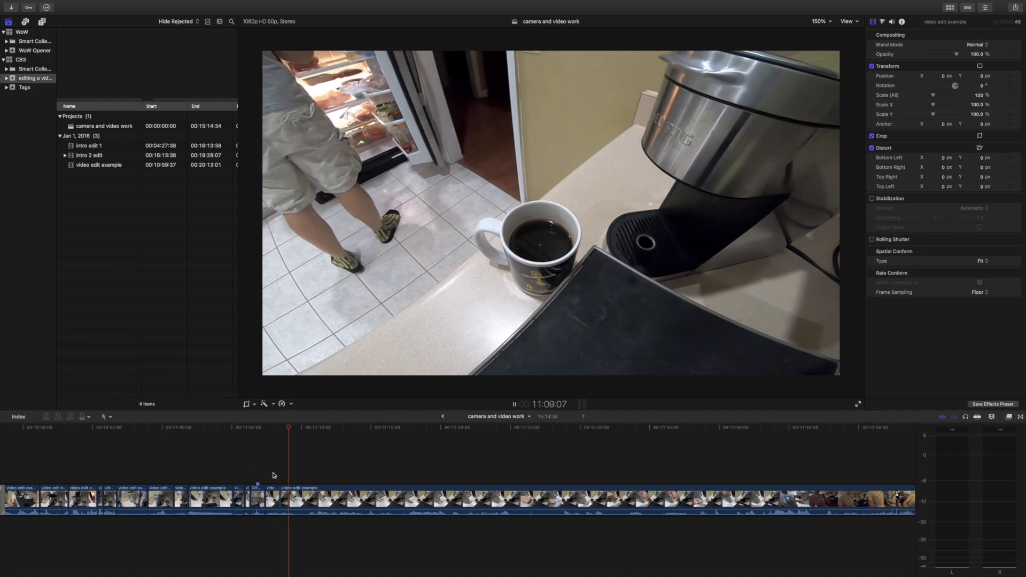
left_click(359, 469)
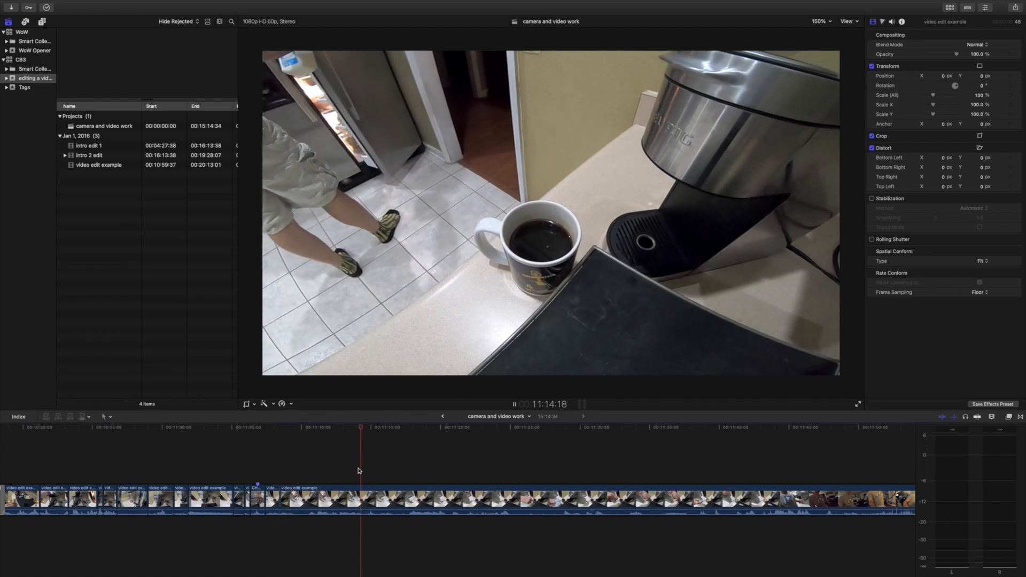
left_click(415, 470)
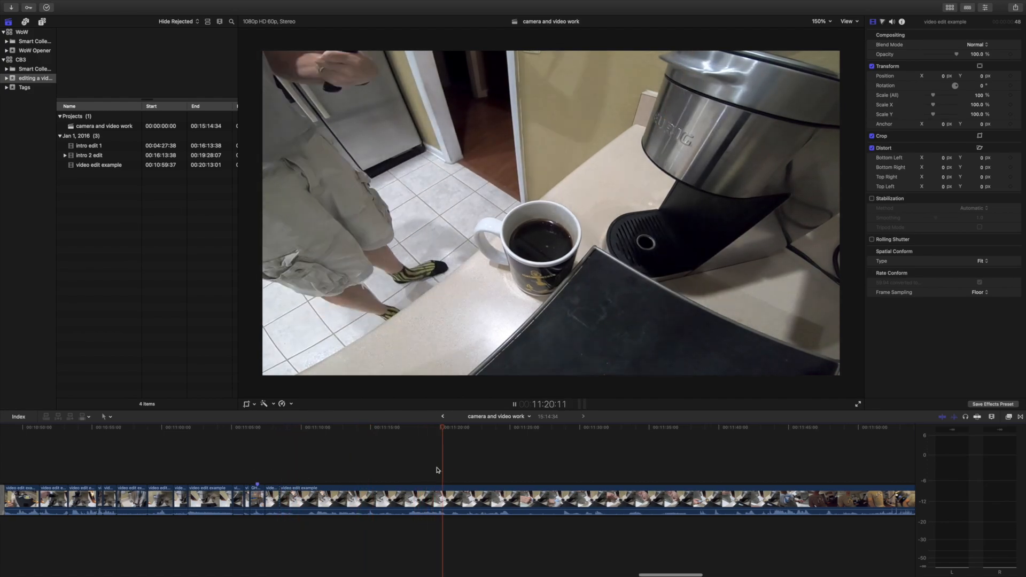
left_click(539, 467)
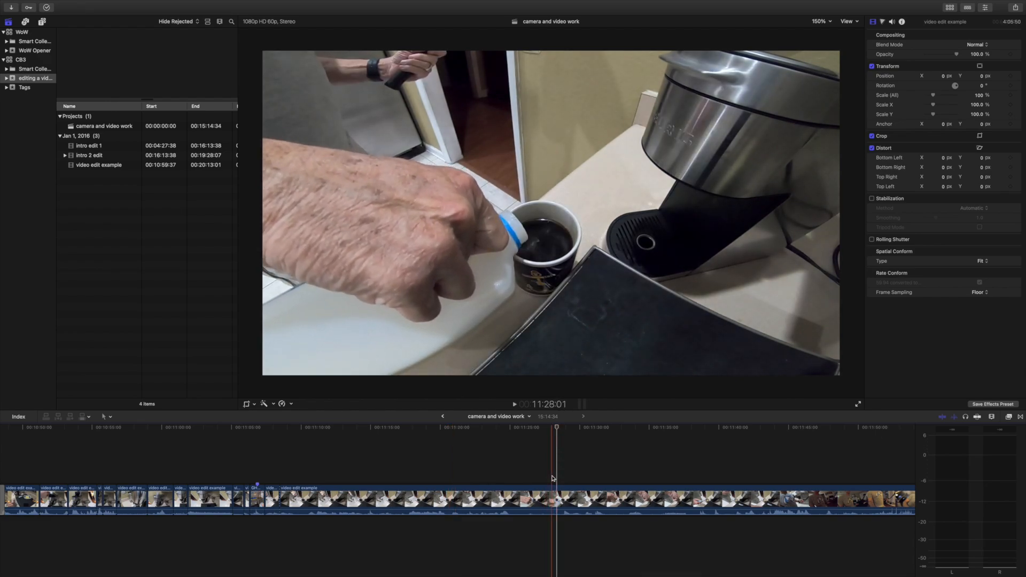
left_click(499, 495)
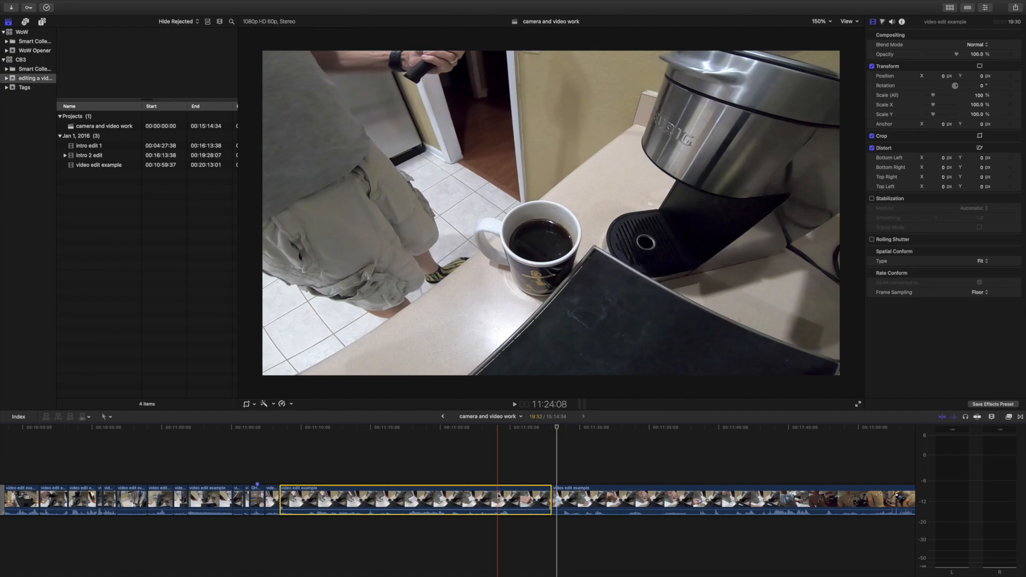
key("Delete")
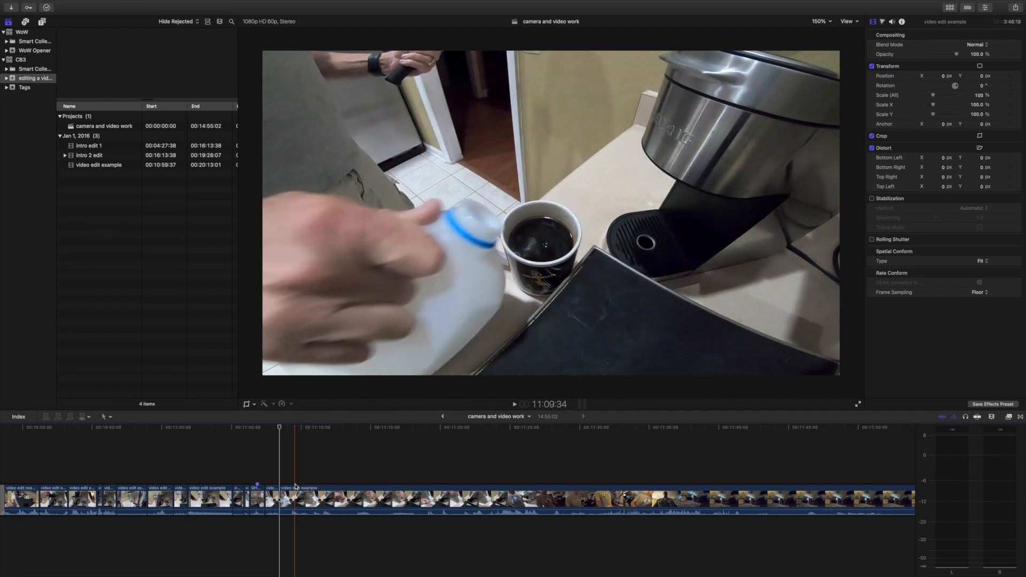
Split the milk-pouring footage at 11:09:50 and crop the short piece before the cut to a tighter frame around the mug and hand.
left_click(299, 488)
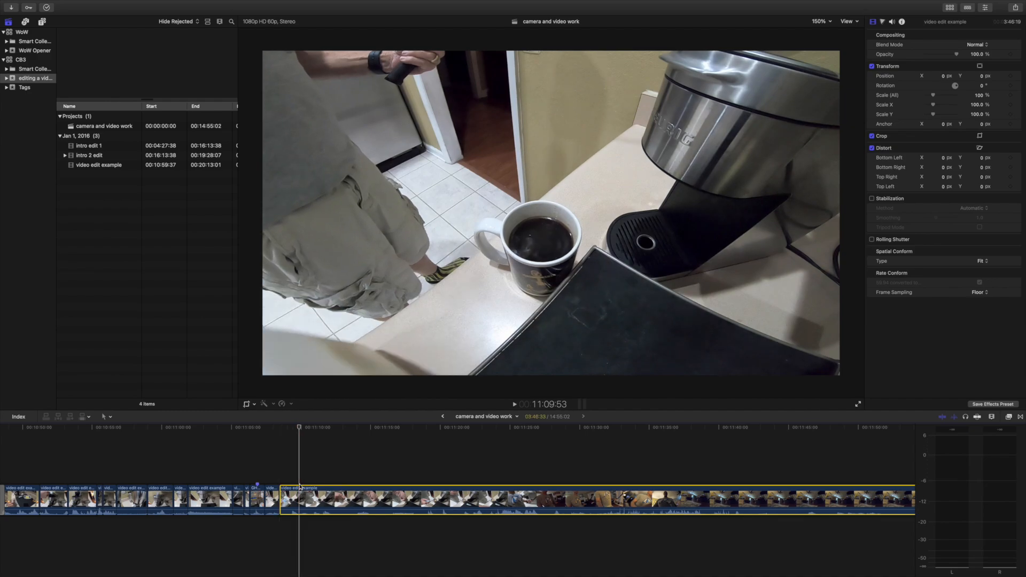
key("super+b")
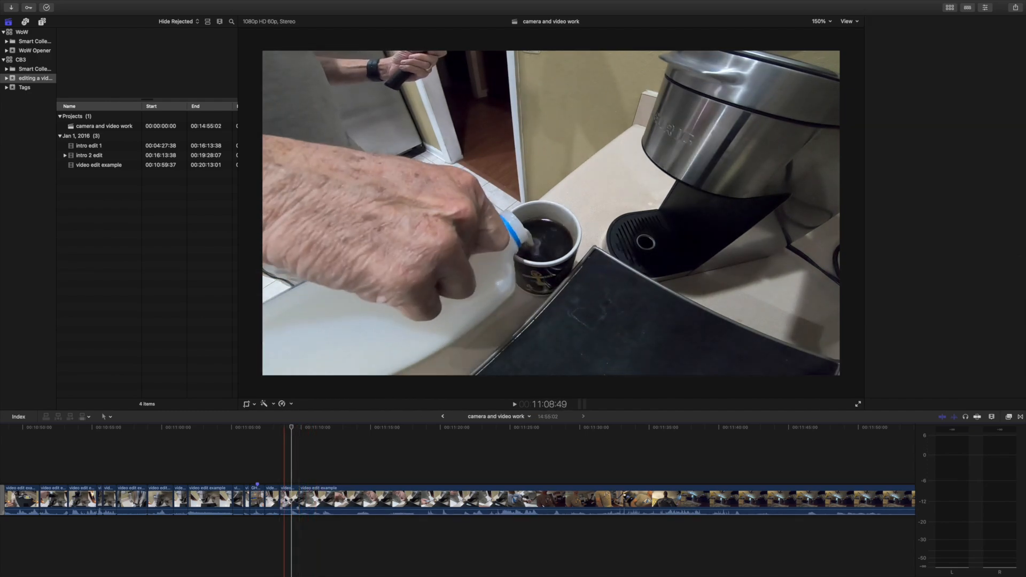
left_click(291, 501)
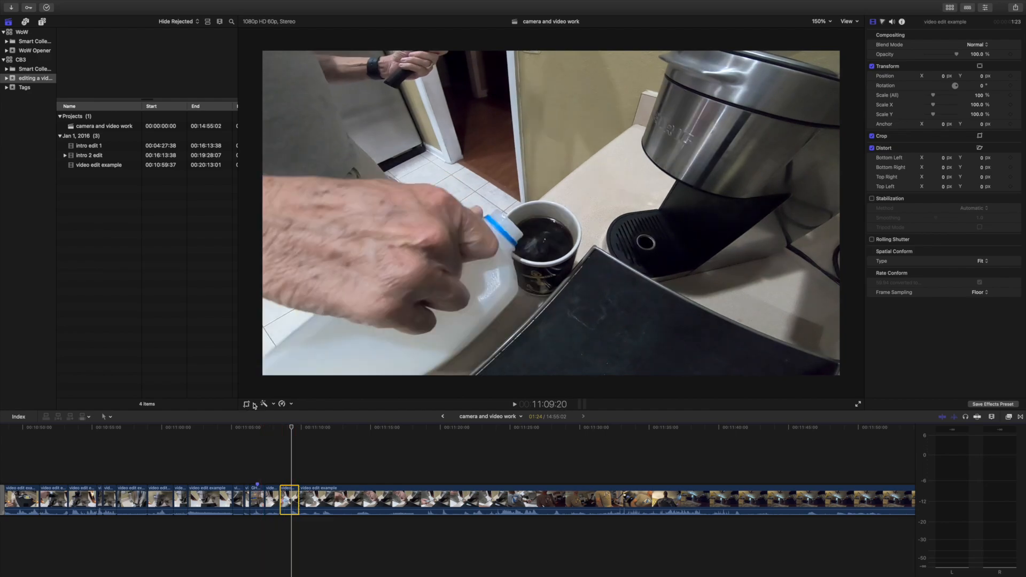
left_click(273, 424)
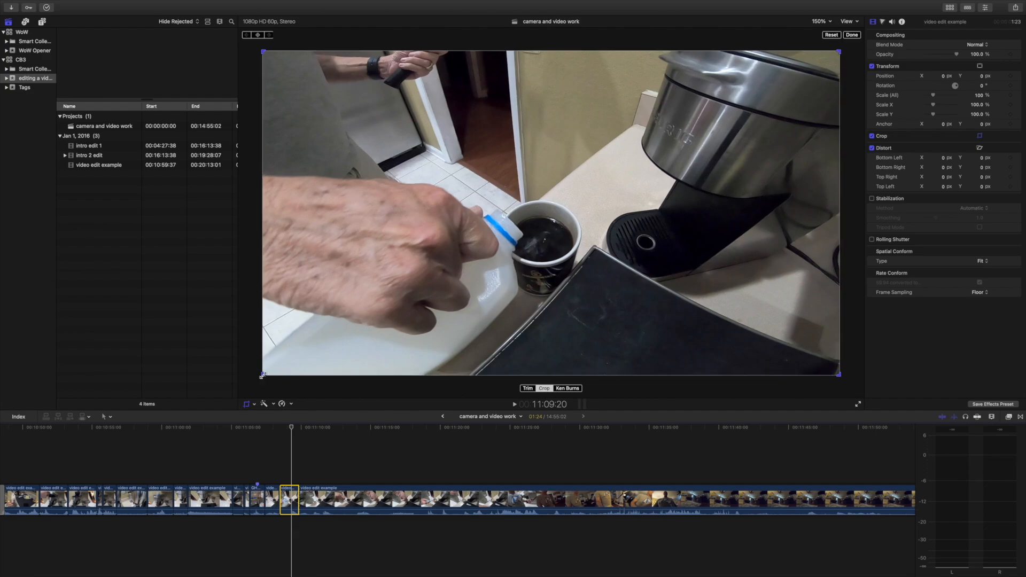
left_click_drag(263, 376, 513, 320)
left_click_drag(686, 162, 560, 264)
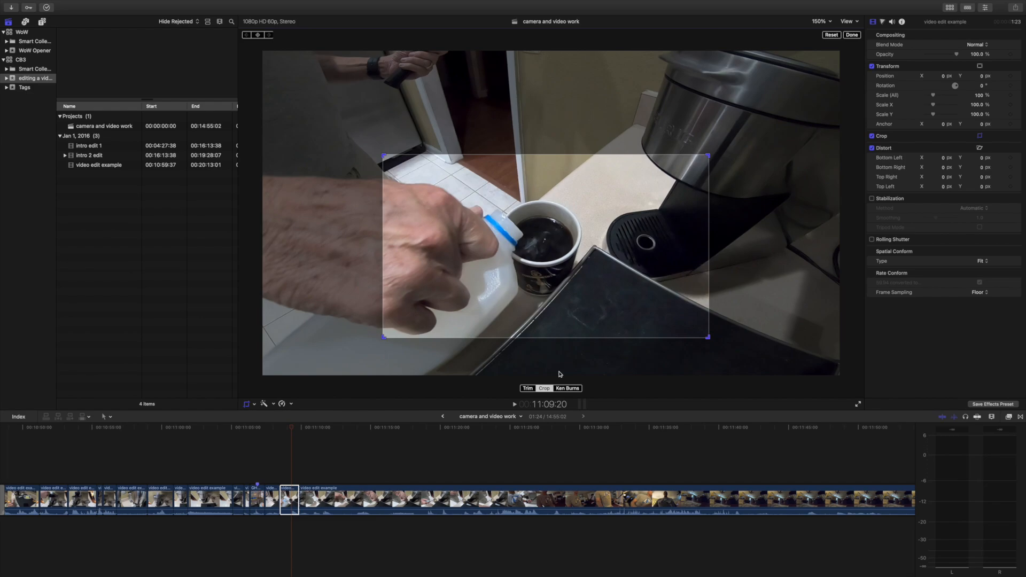
Play the following footage, split it at 11:16:30, where the coffee is being stirred, and delete the section before the cut.
left_click(514, 405)
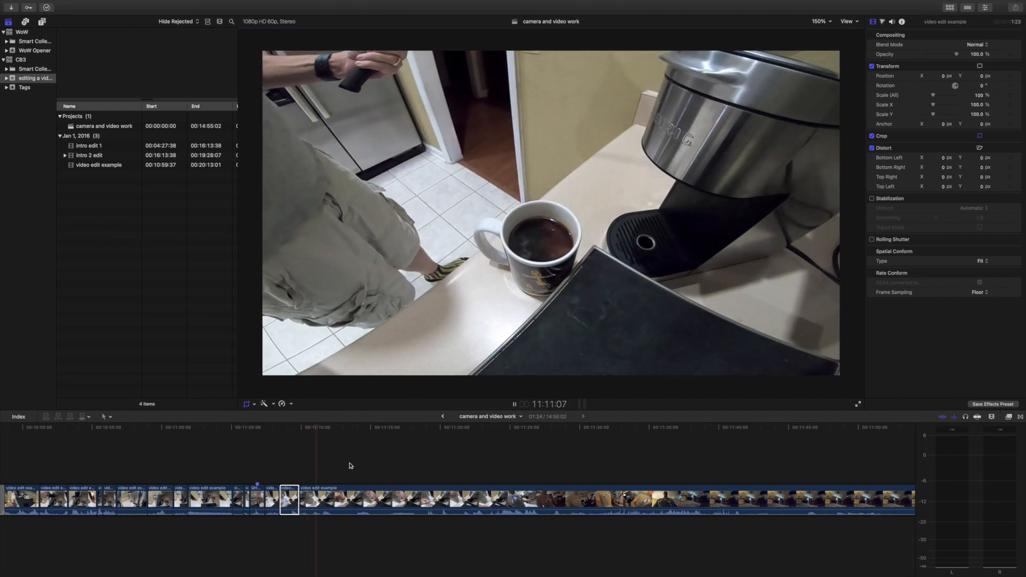
left_click(350, 466)
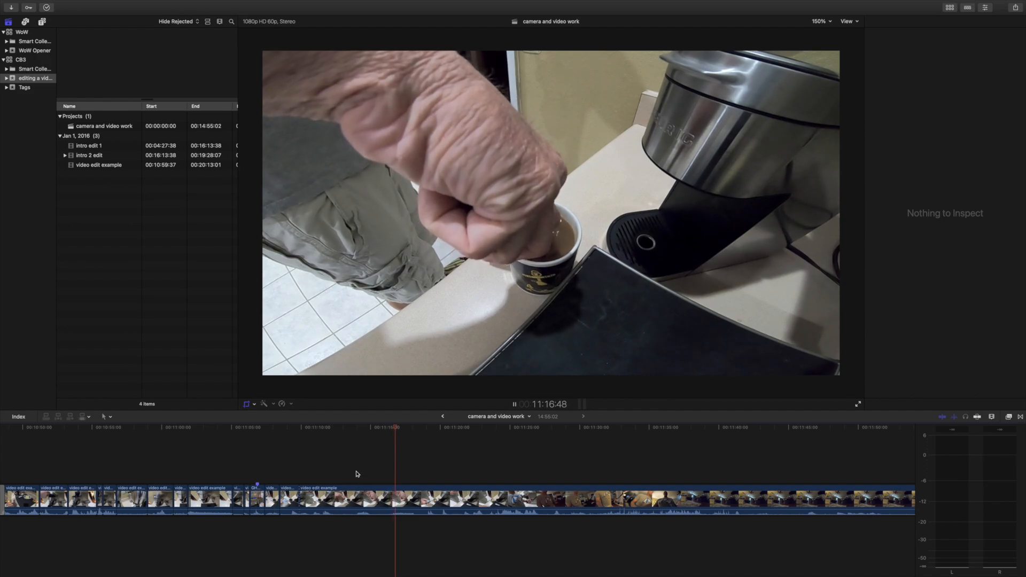
key("space")
left_click(388, 467)
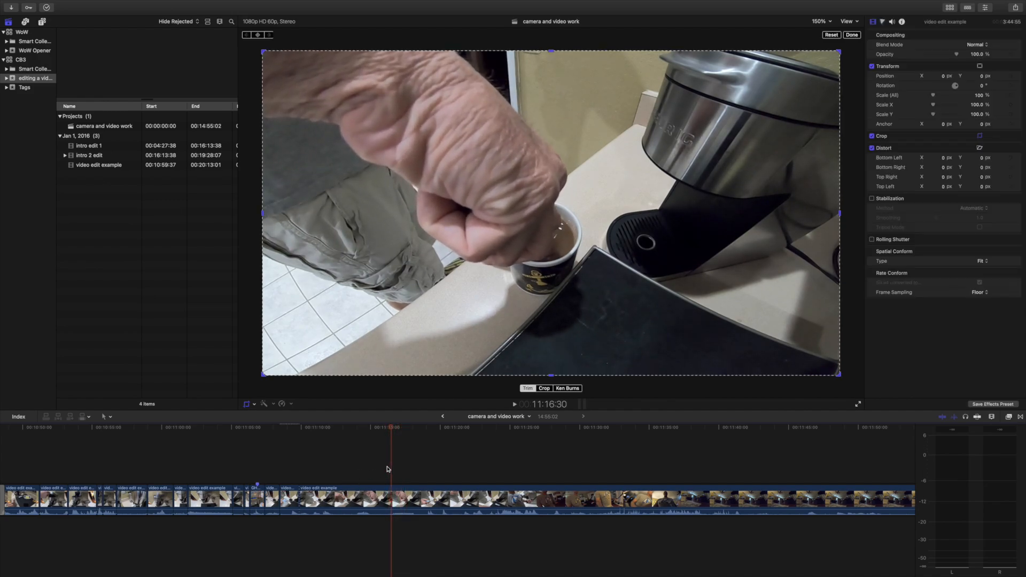
key("super+b")
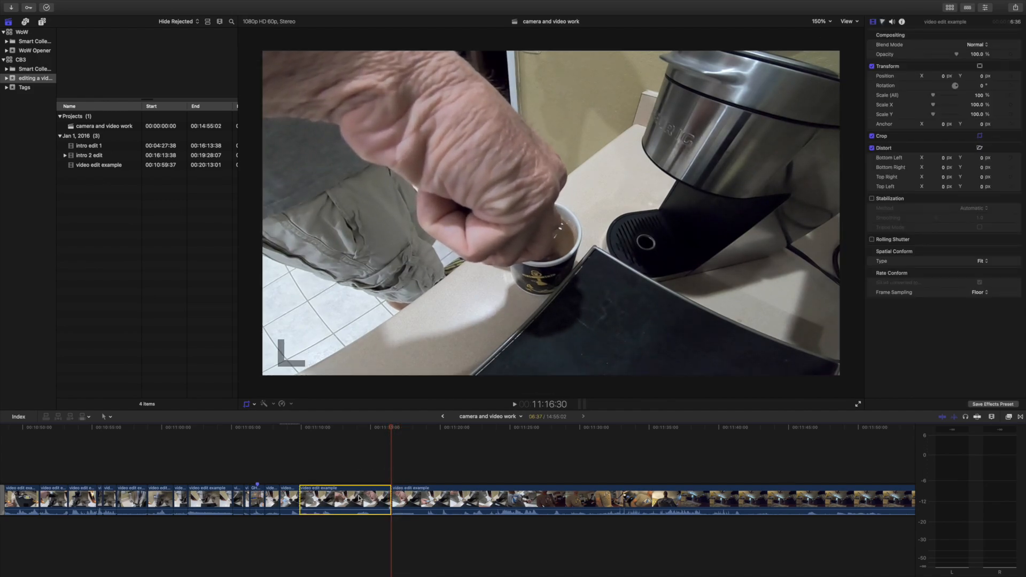
key("Delete")
Split the coffee-stirring footage at 11:11:44 and 11:12:27, and delete the short section right after the second cut.
key("space")
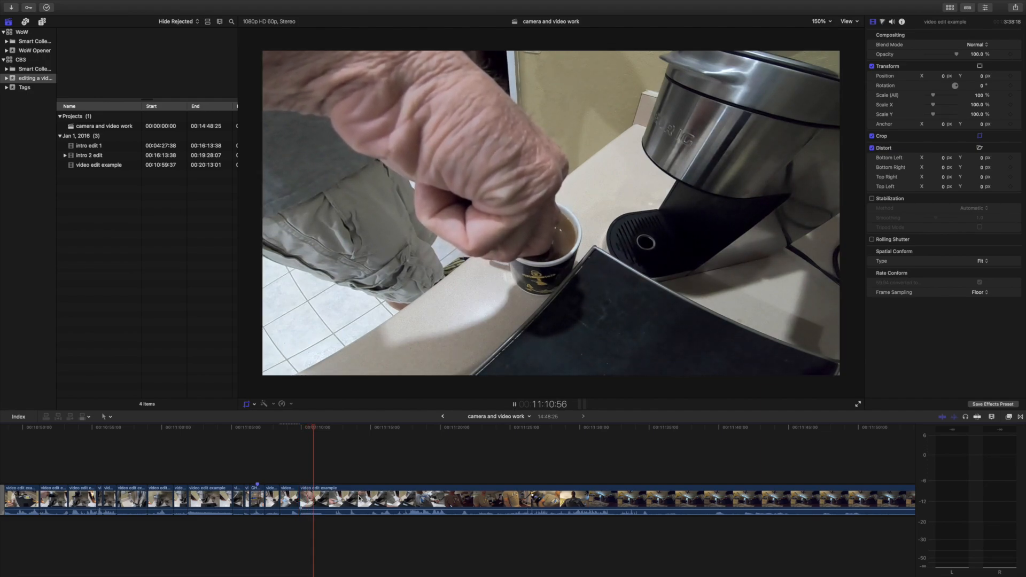
key("space")
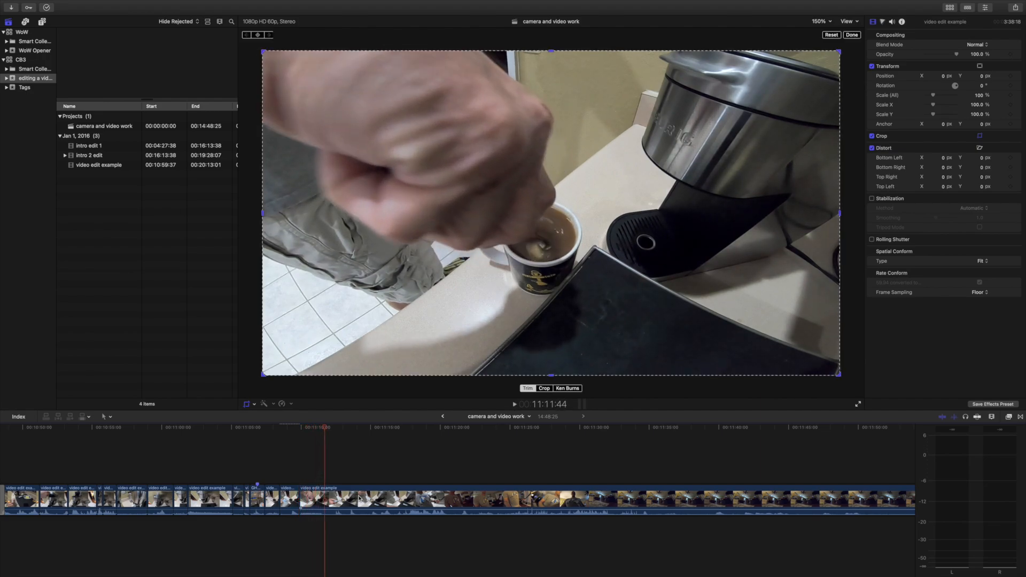
key("space")
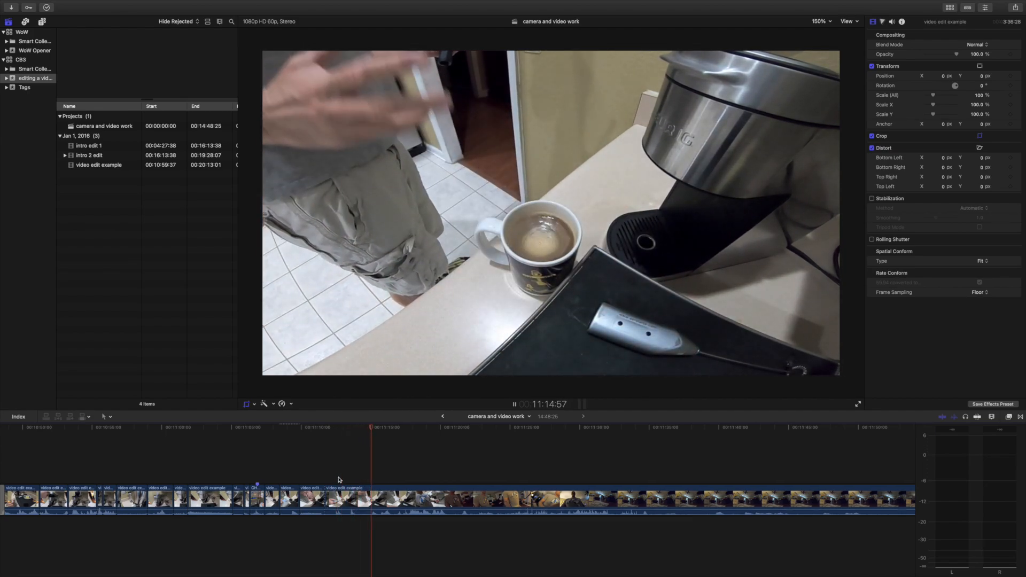
left_click(339, 480)
key("space")
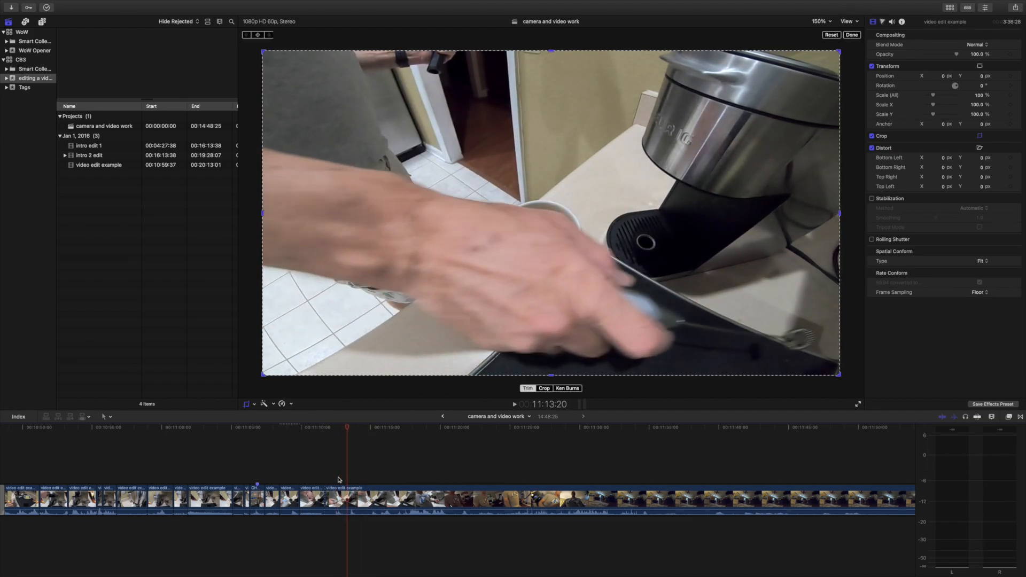
key("l")
key("Delete")
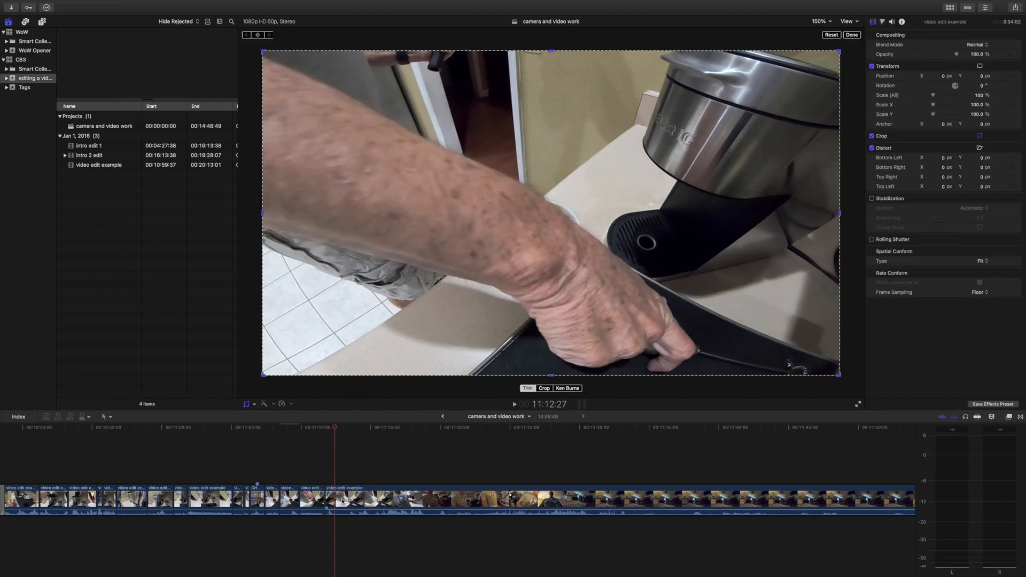
Skim through the footage after the 11:12:27 cut, past the kitchen and living-room shots, to the blacked-out living-room passage.
key("l")
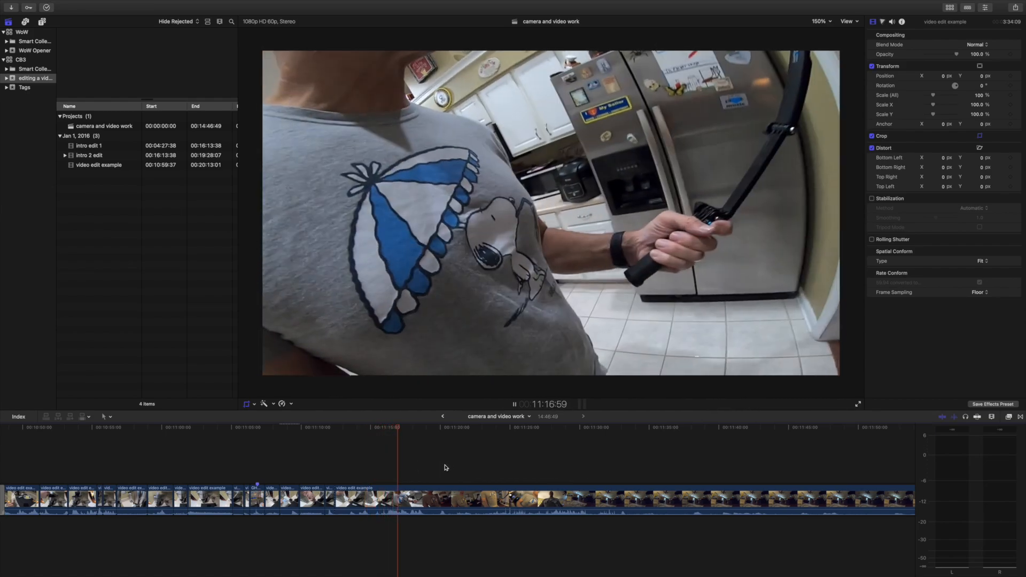
scroll(537, 469, "right", 4)
left_click(412, 457)
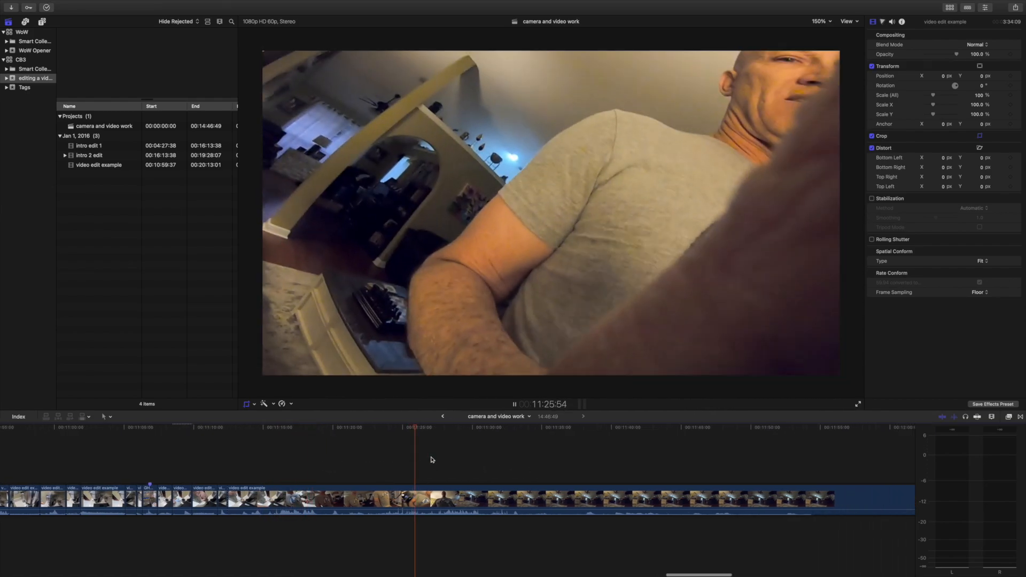
scroll(444, 460, "right", 8)
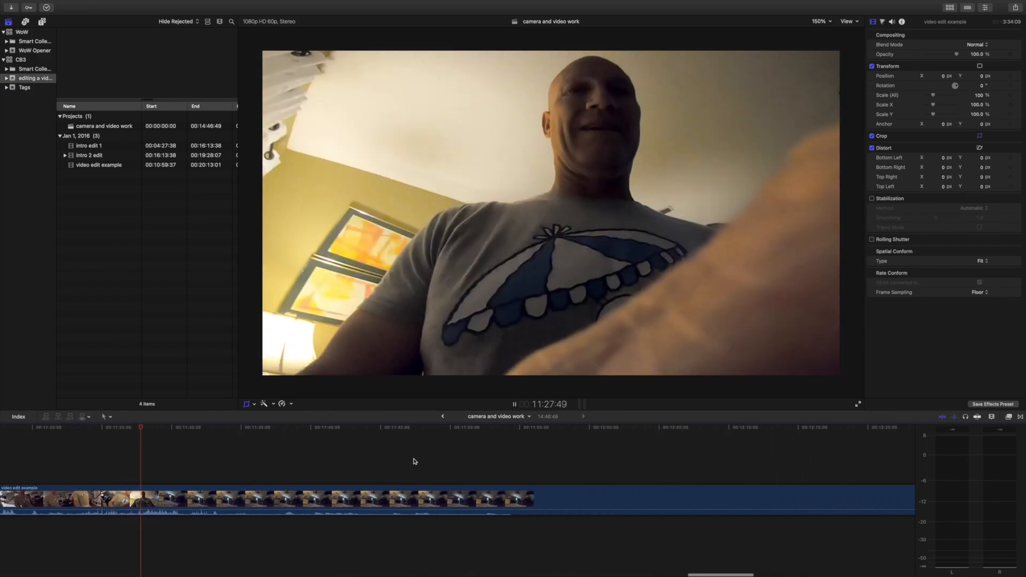
scroll(355, 466, "left", 5)
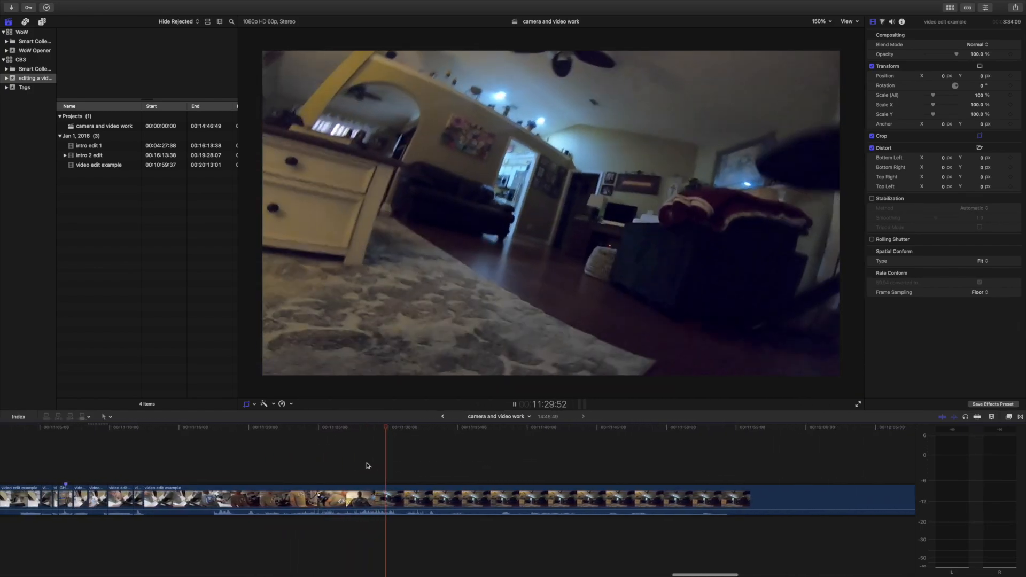
left_click(484, 471)
scroll(540, 470, "right", 3)
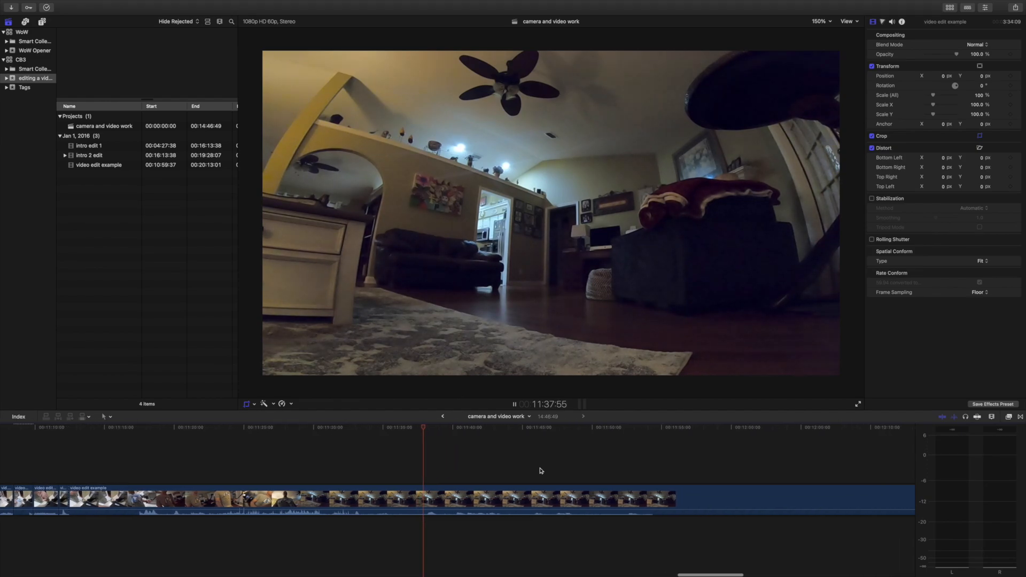
scroll(540, 470, "right", 2)
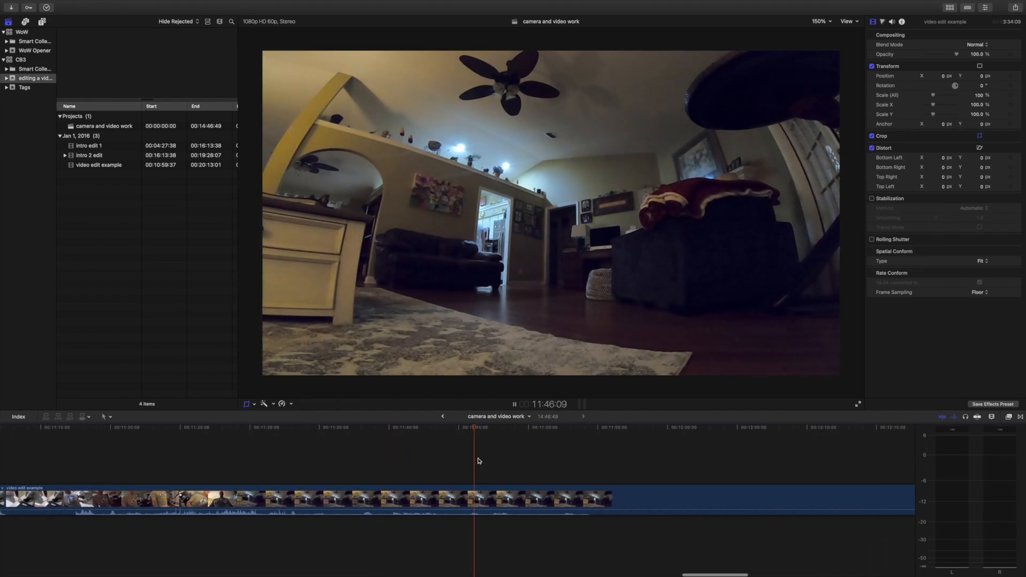
scroll(578, 459, "right", 4)
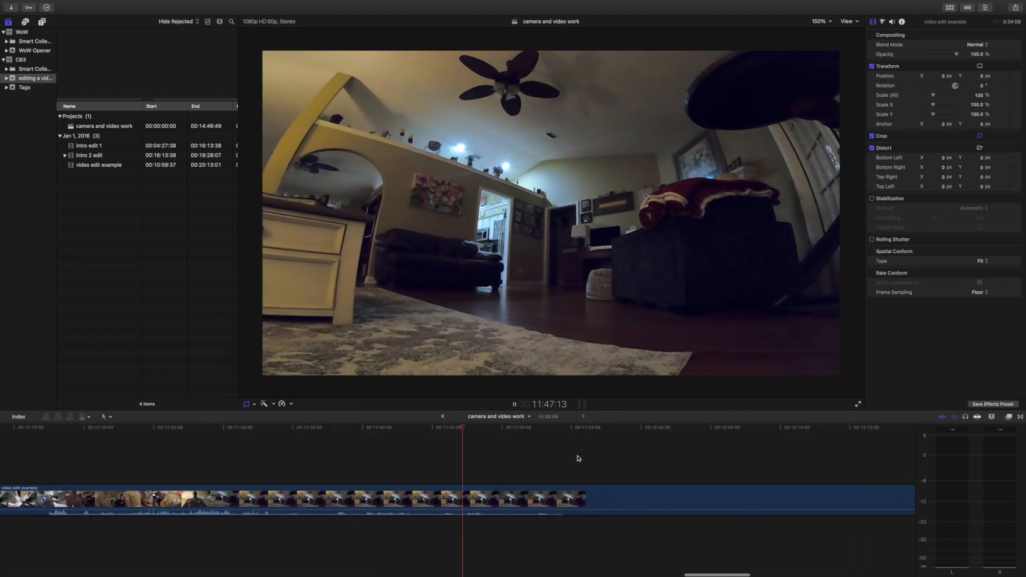
left_click(537, 458)
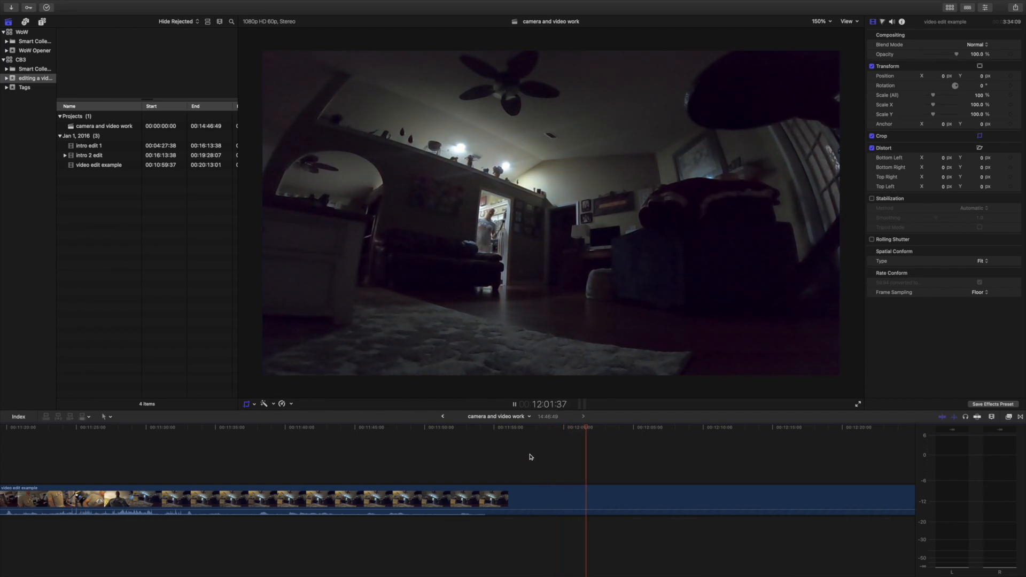
scroll(461, 453, "left", 1)
scroll(557, 454, "right", 2)
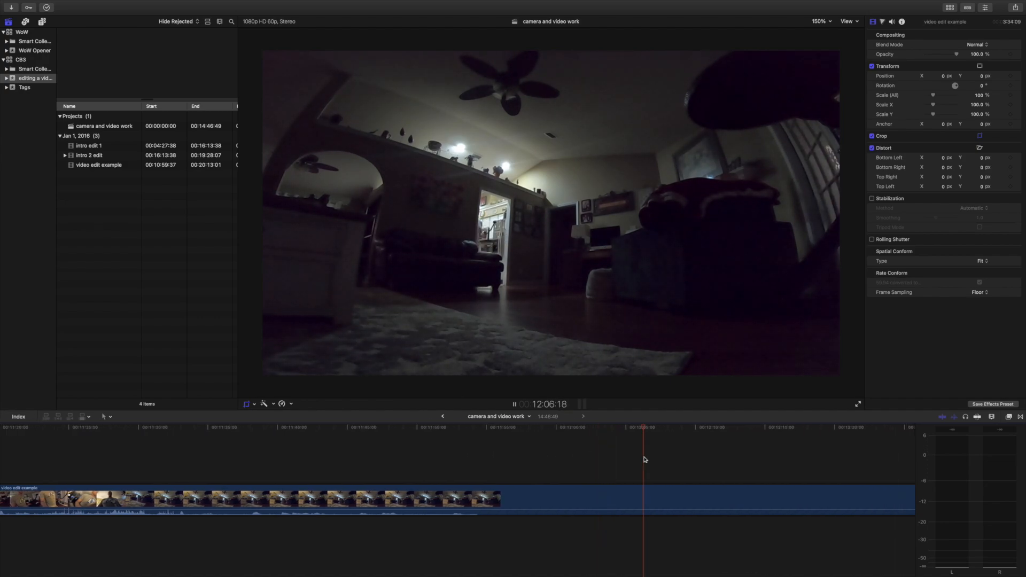
scroll(644, 458, "right", 7)
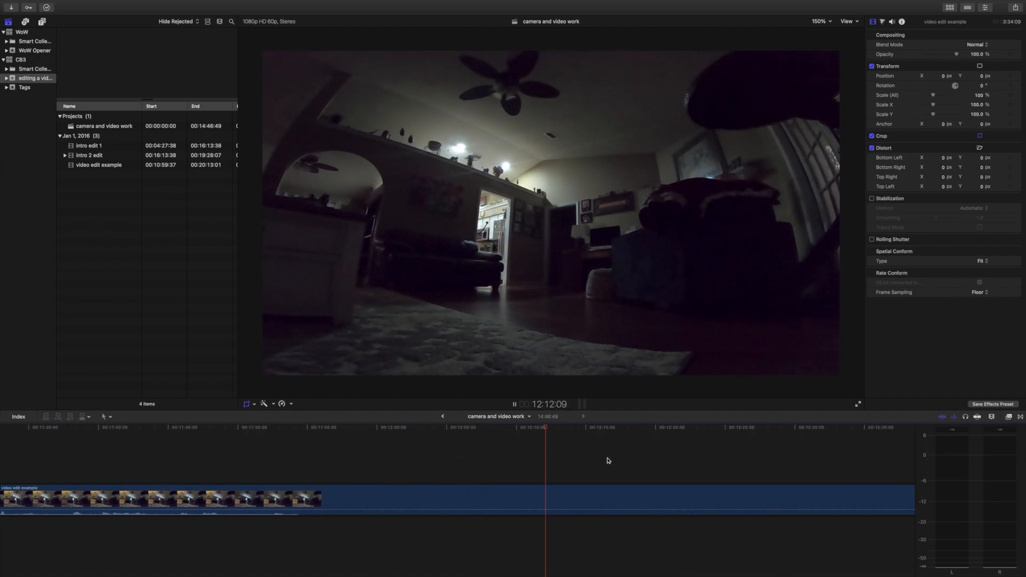
scroll(607, 461, "right", 11)
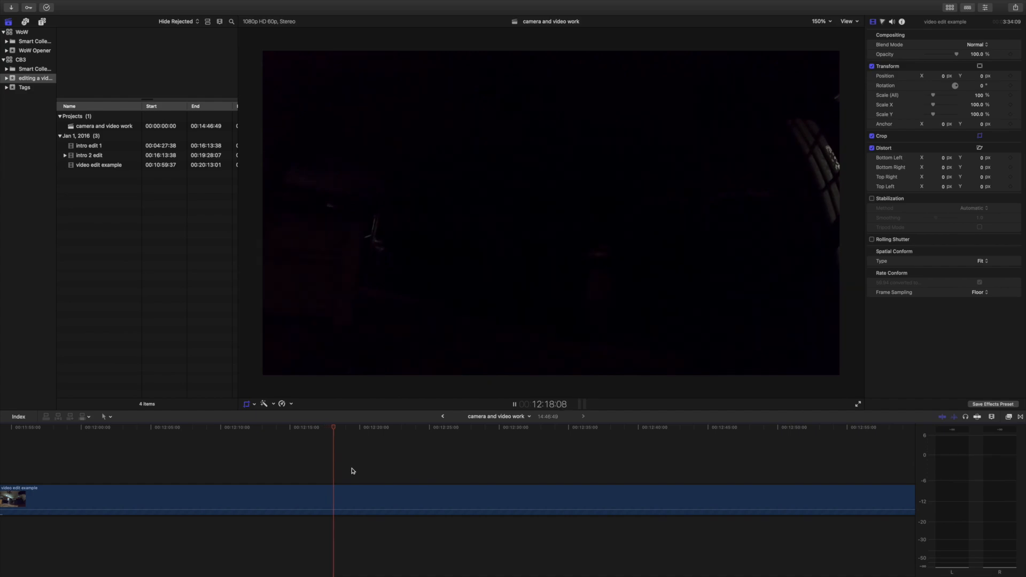
Split the footage at 12:17:20, in the dark living-room passage, and delete the long section before the cut.
key("shift+c")
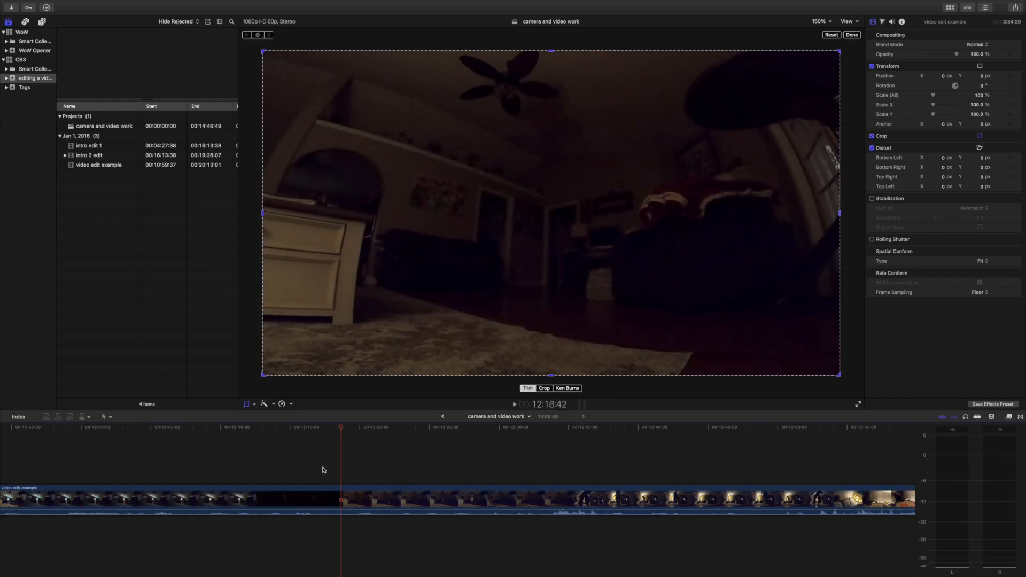
left_click(323, 470)
key("super+b")
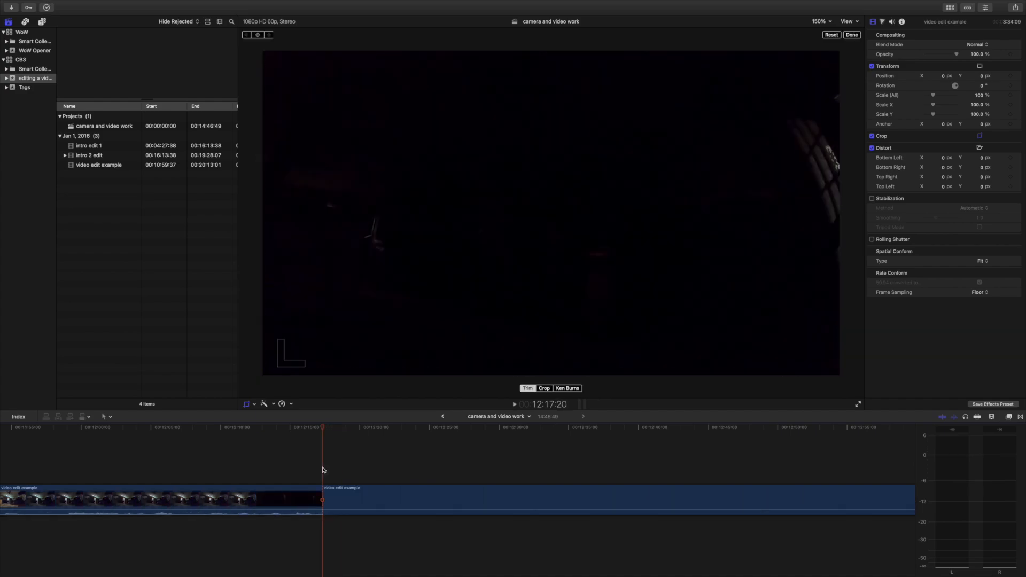
left_click(300, 494)
key("Delete")
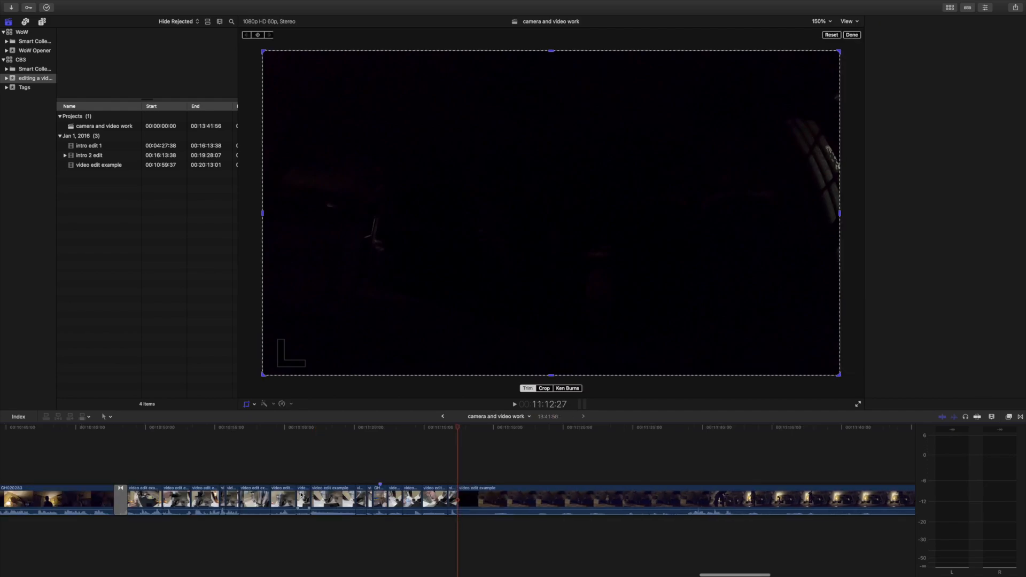
Split the dim living-room footage at about 11:14:55 and at 11:19:40, and delete the section between the two cuts.
left_click(437, 450)
key("space")
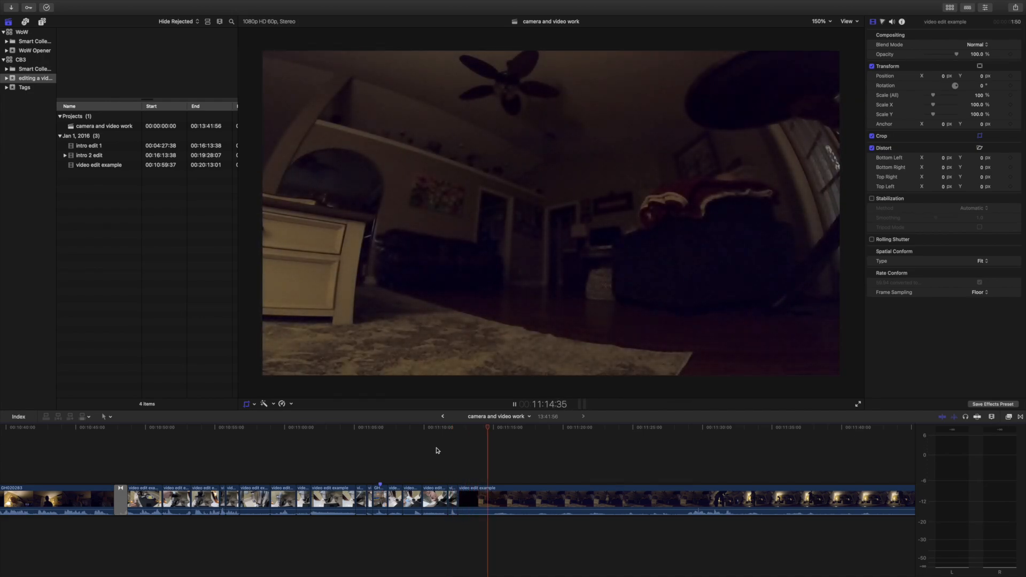
key("shift+c")
key("super+b")
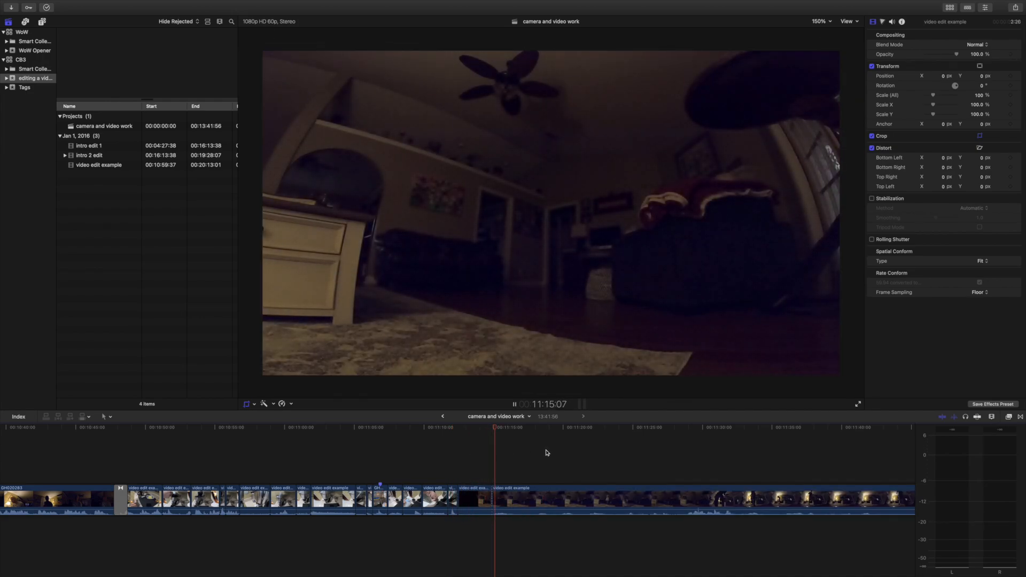
left_click(590, 458)
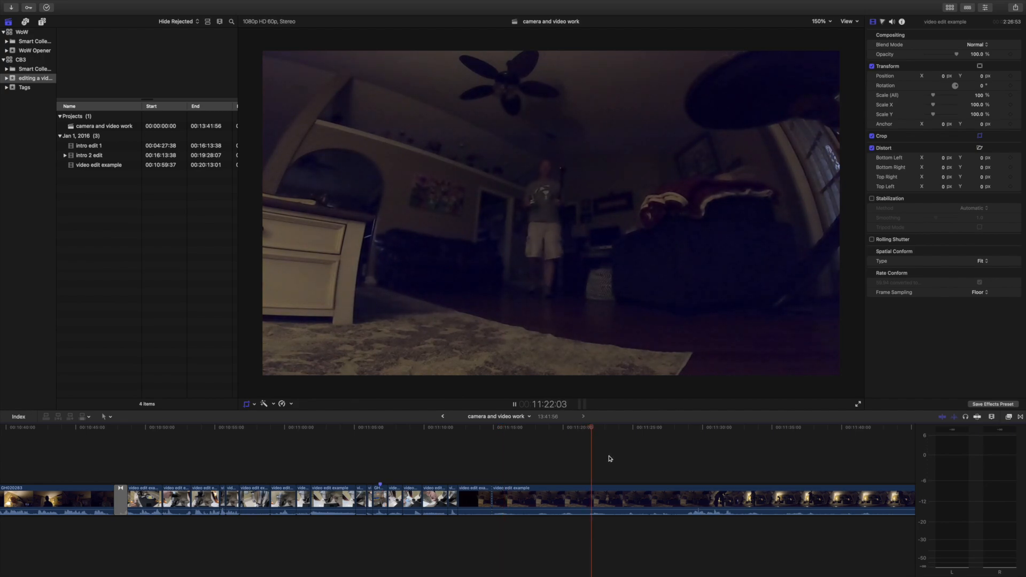
left_click(563, 471)
key("shift+c")
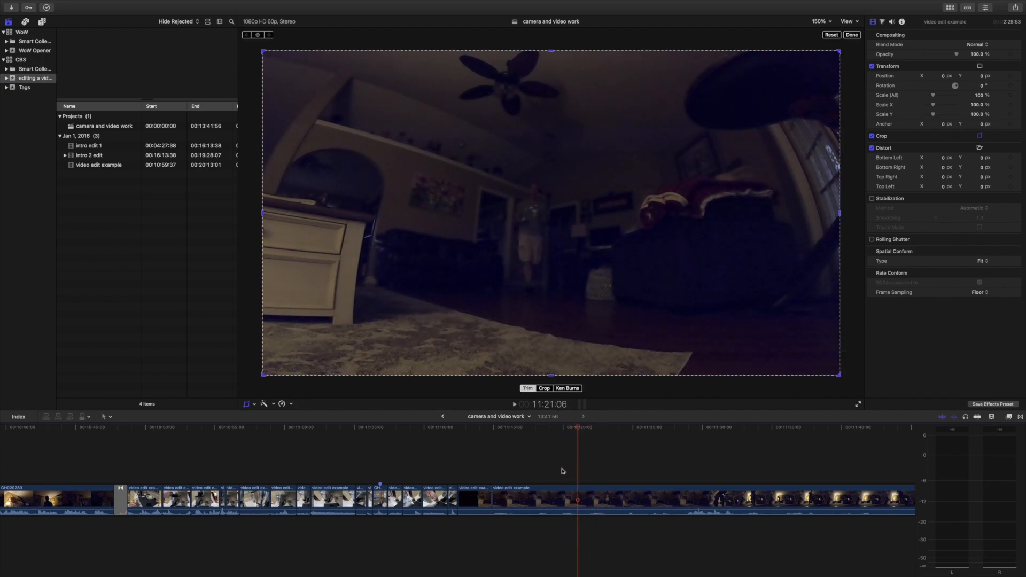
left_click(558, 474)
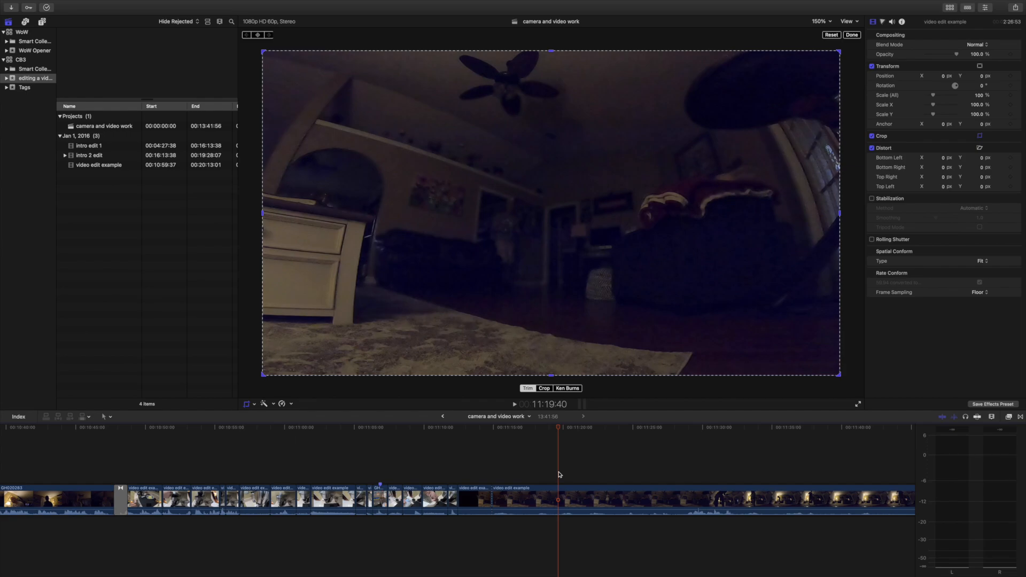
key("super+b")
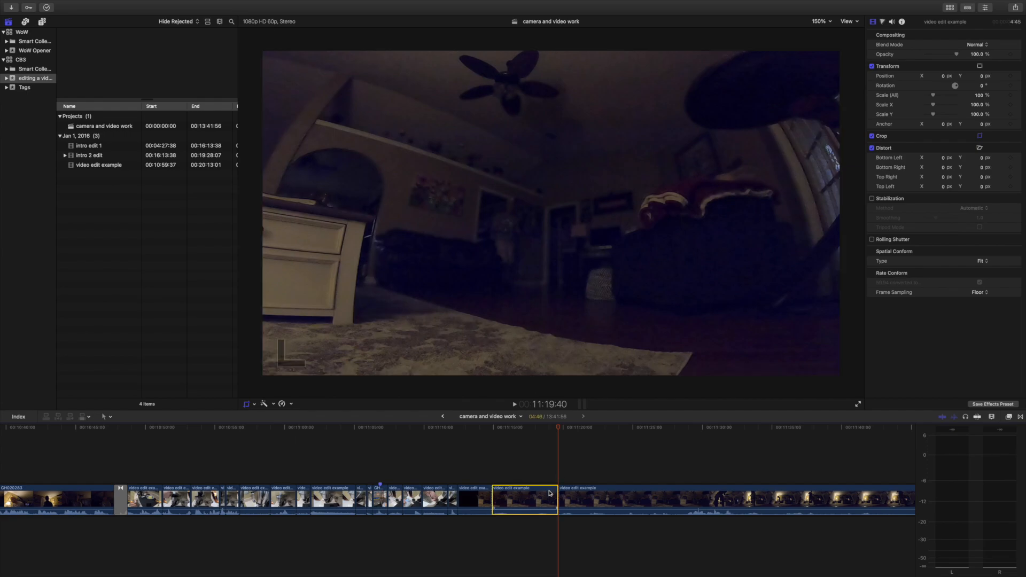
key("Delete")
Play across the new join and split the living-room footage at 11:17:44, where the person walks toward the camera.
left_click(476, 453)
key("shift+c")
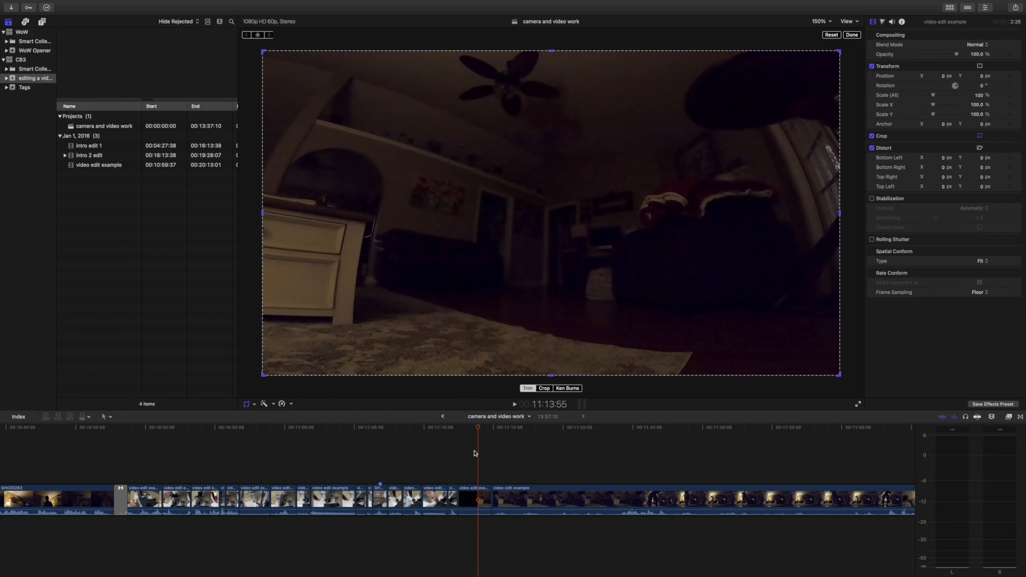
key("space")
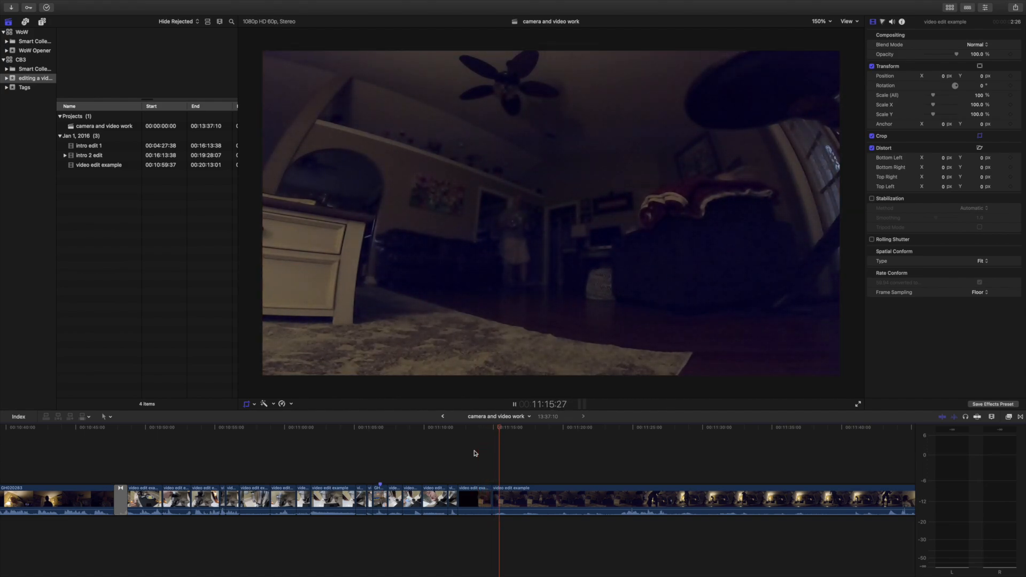
key("shift+c")
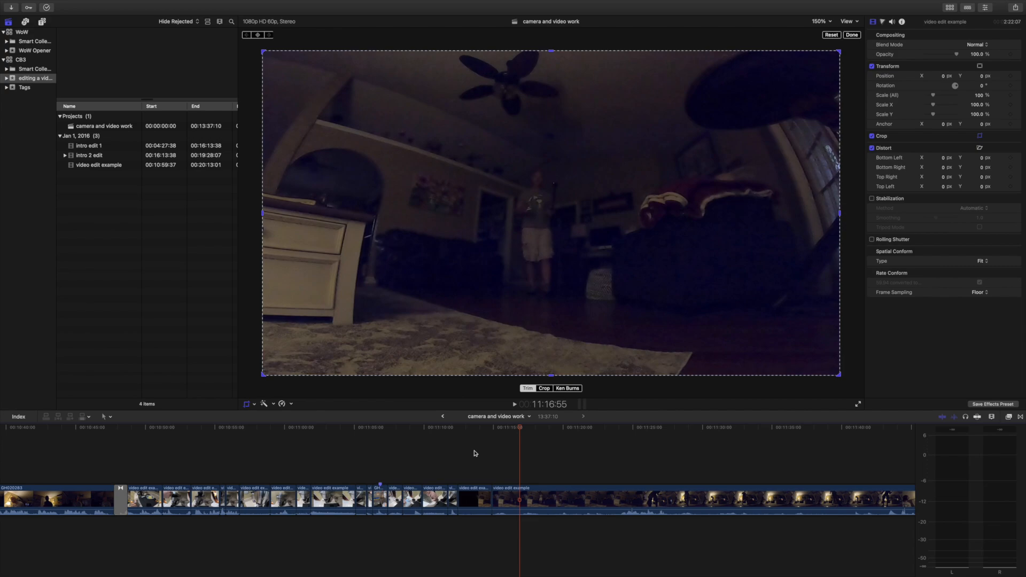
key("space")
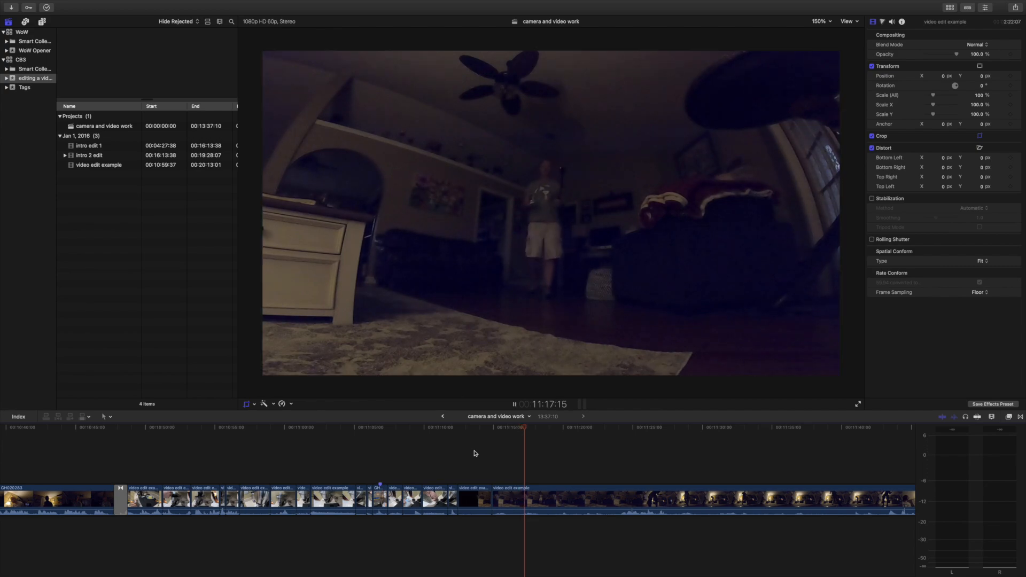
key("super+b")
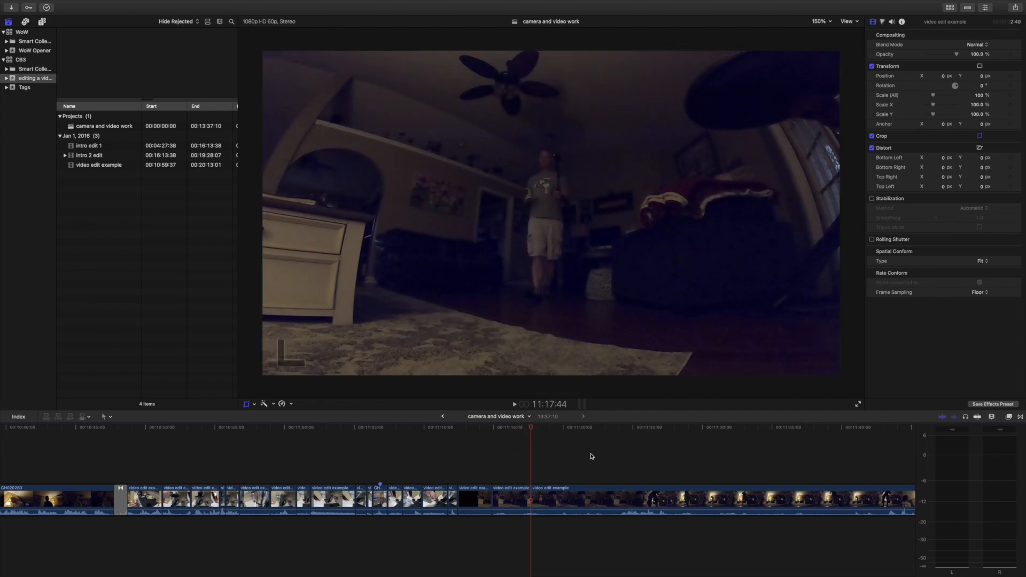
Skim the living-room footage after the 11:17:44 cut, past the lamp shots, to the tilted shot of the mug by the curtains.
left_click(591, 456)
left_click(621, 454)
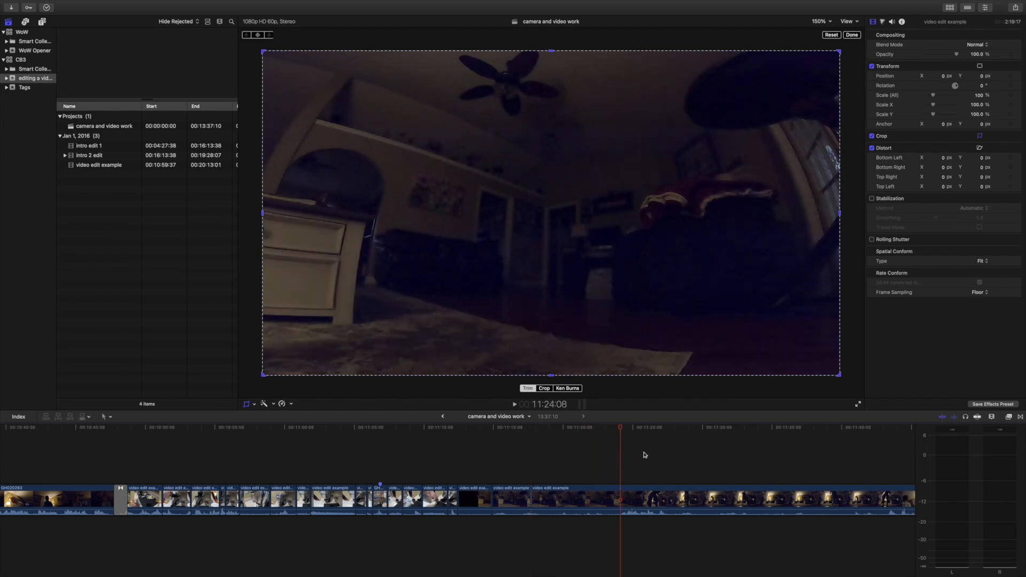
left_click(645, 455)
scroll(677, 456, "right", 5)
left_click(573, 462)
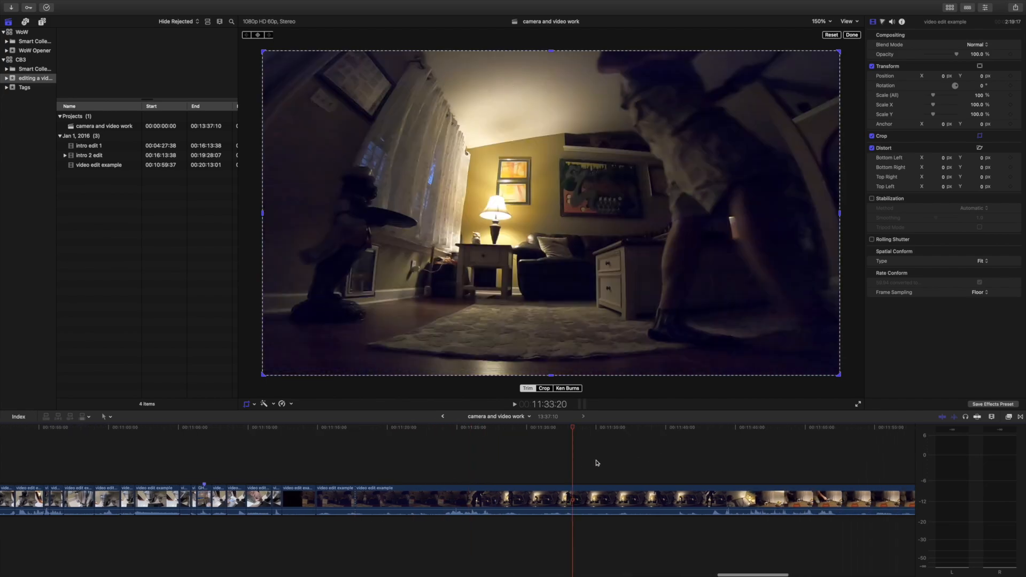
scroll(672, 465, "right", 5)
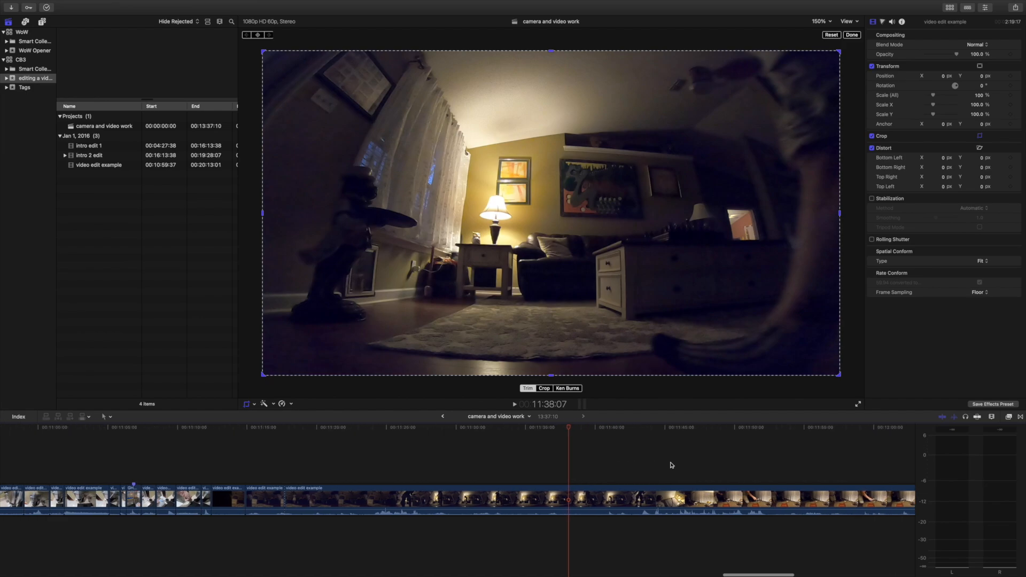
left_click(618, 468)
scroll(649, 471, "right", 5)
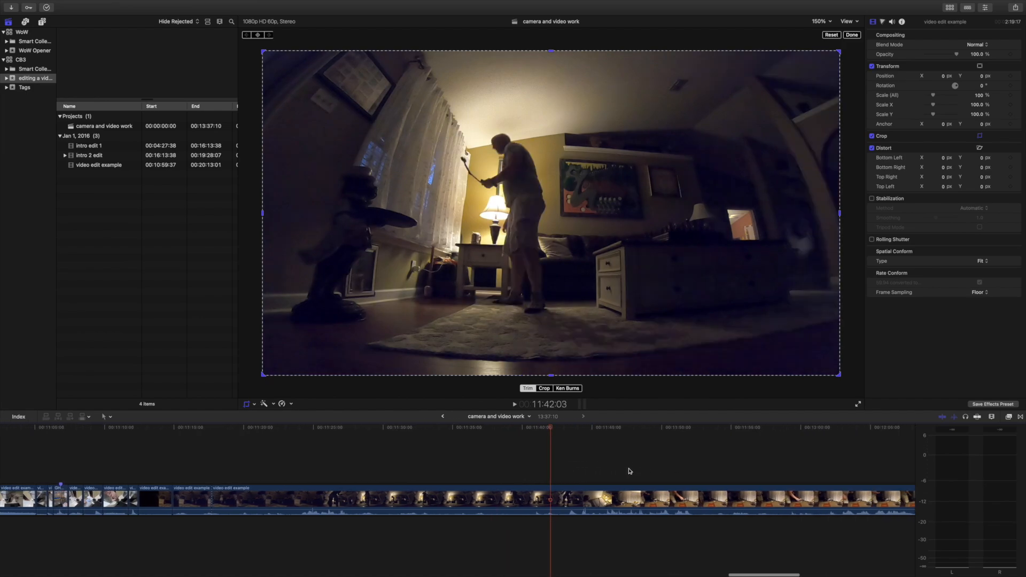
left_click(626, 472)
scroll(668, 471, "right", 2)
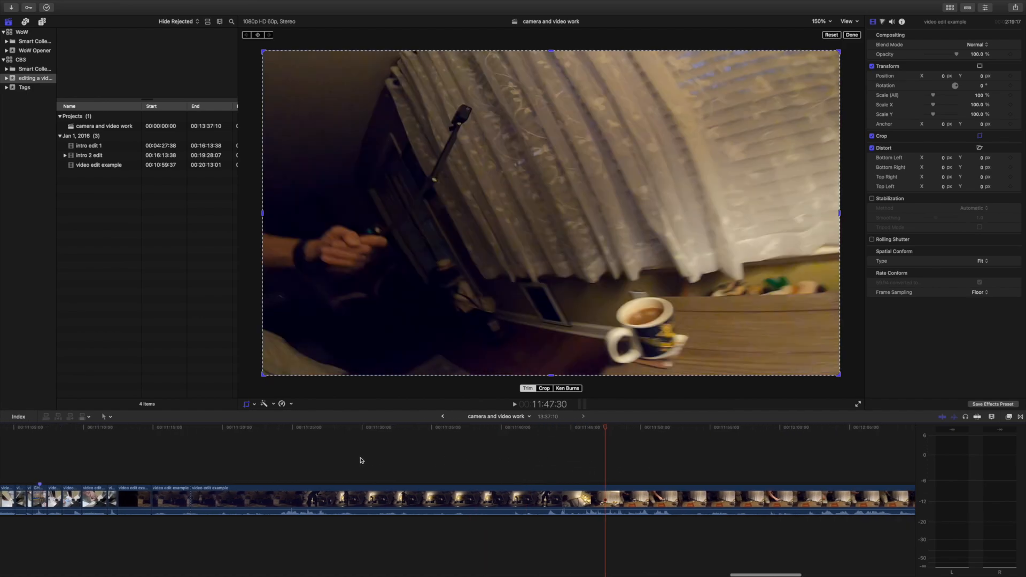
Split the living-room footage at 11:37:39, just before the person walks into the lamp shot, and delete the section back to the 11:17:44 cut.
left_click(276, 458)
key("space")
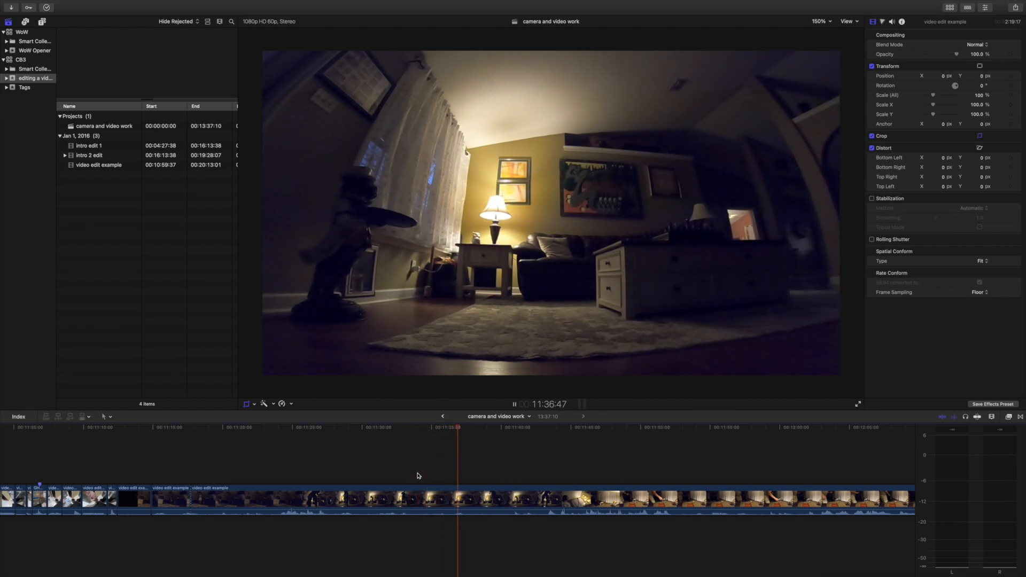
key("shift+c")
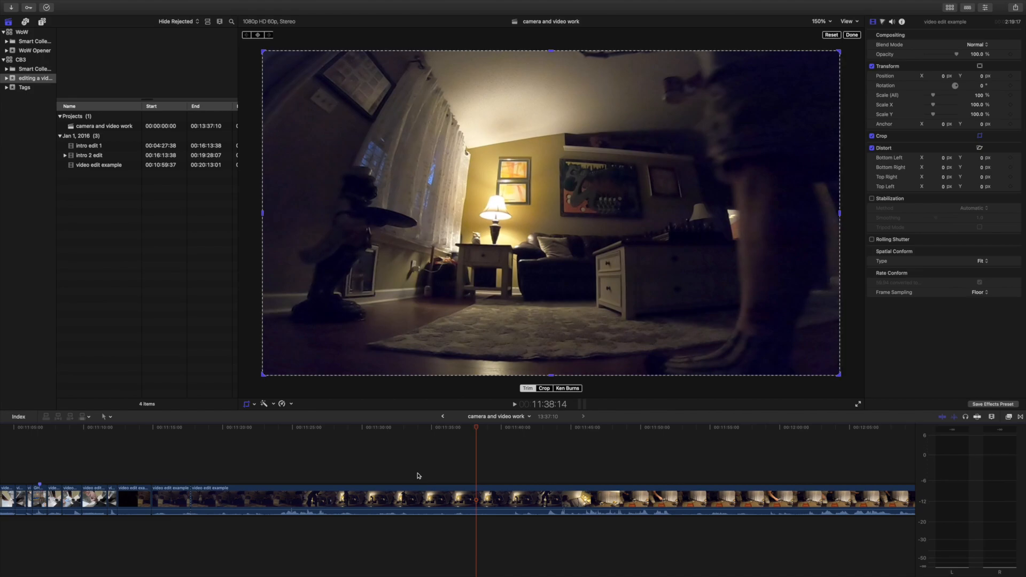
key("Left")
key("Left")
key("Left")
key("Left")
key("Left")
key("Left")
key("Left")
key("Left")
key("Left")
key("Left")
key("Left")
key("Left")
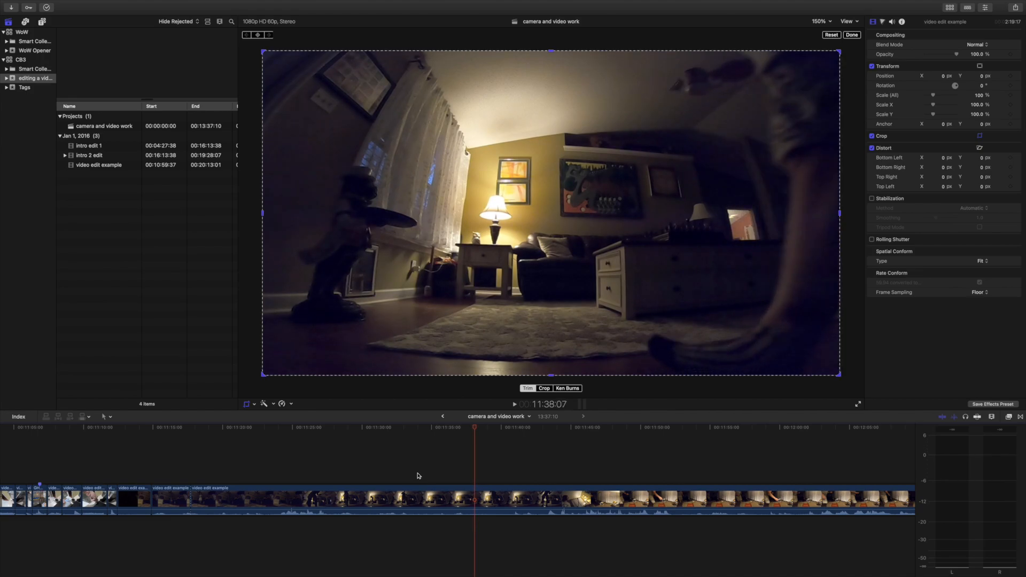
key("Left")
key("Left")
key("Left")
key("Left")
key("Left")
key("Left")
key("Left")
key("Left")
key("Left")
key("Left")
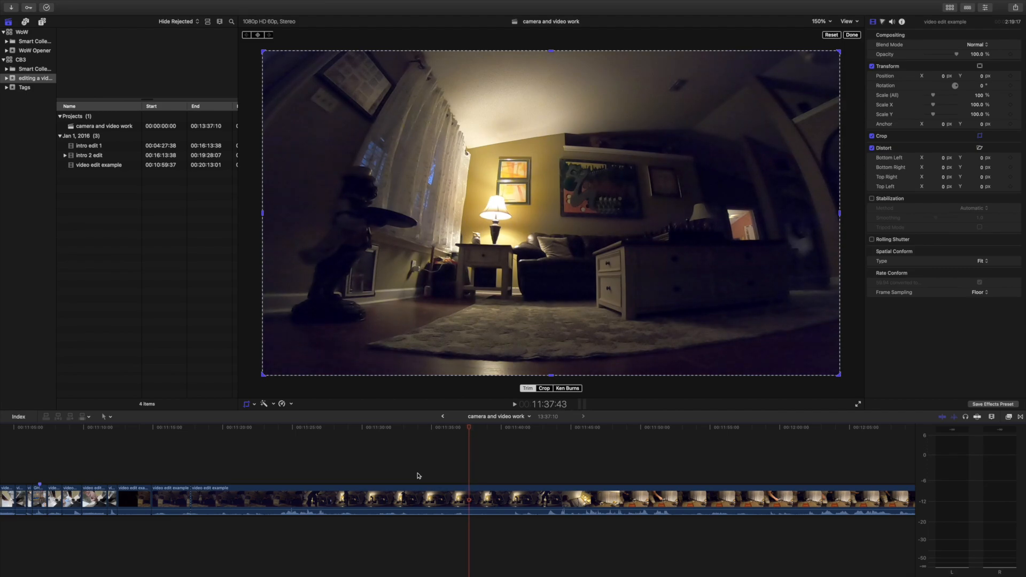
key("super+b")
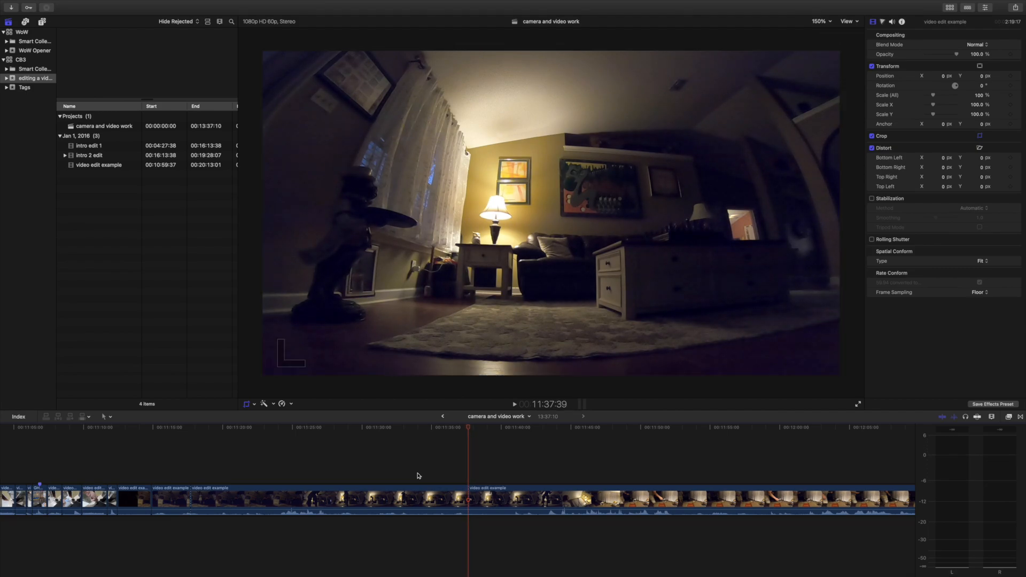
left_click(421, 491)
key("Delete")
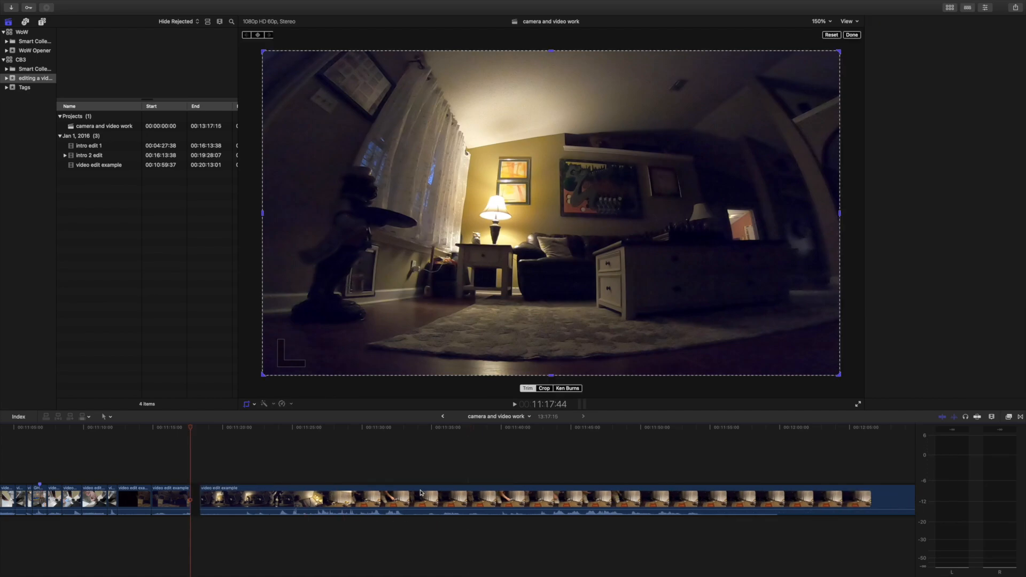
Play across the new join and split the footage at 11:19:59, where the person stands in front of the lamp.
left_click(149, 451)
key("space")
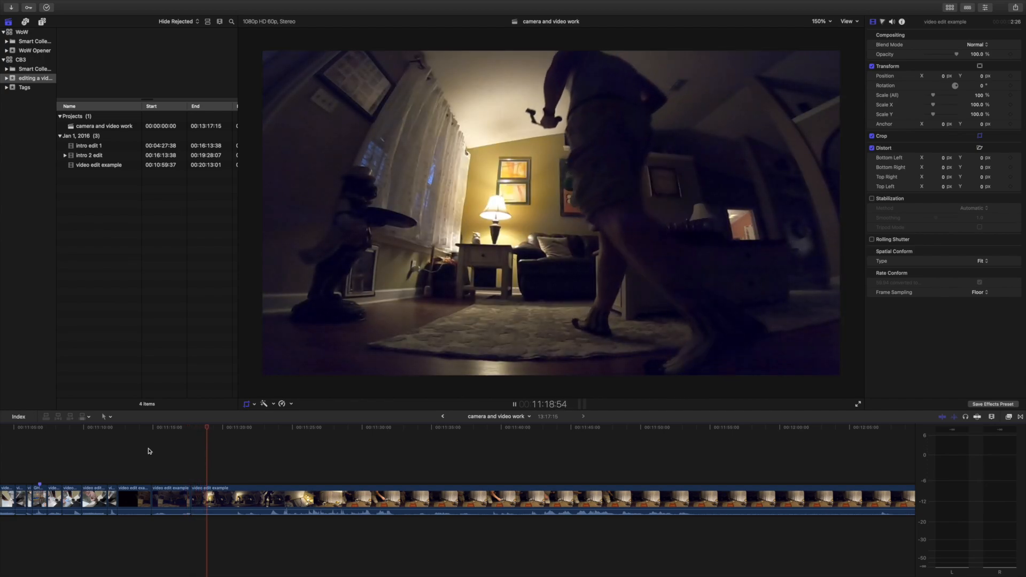
key("space")
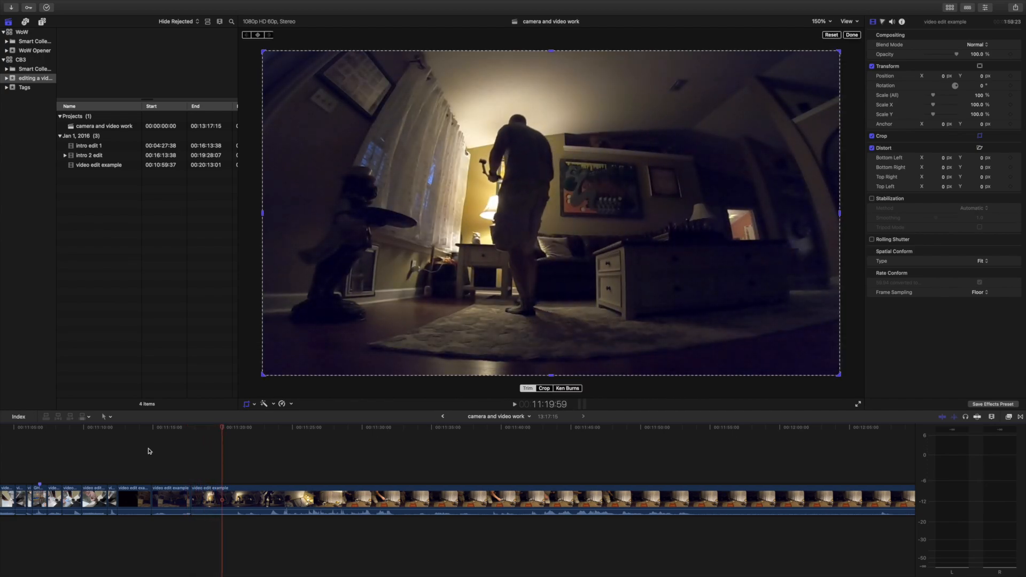
key("super+b")
Split the footage at 11:36:23, in the table shot with the person standing in the background, and delete the section back to the 11:19:59 cut.
key("space")
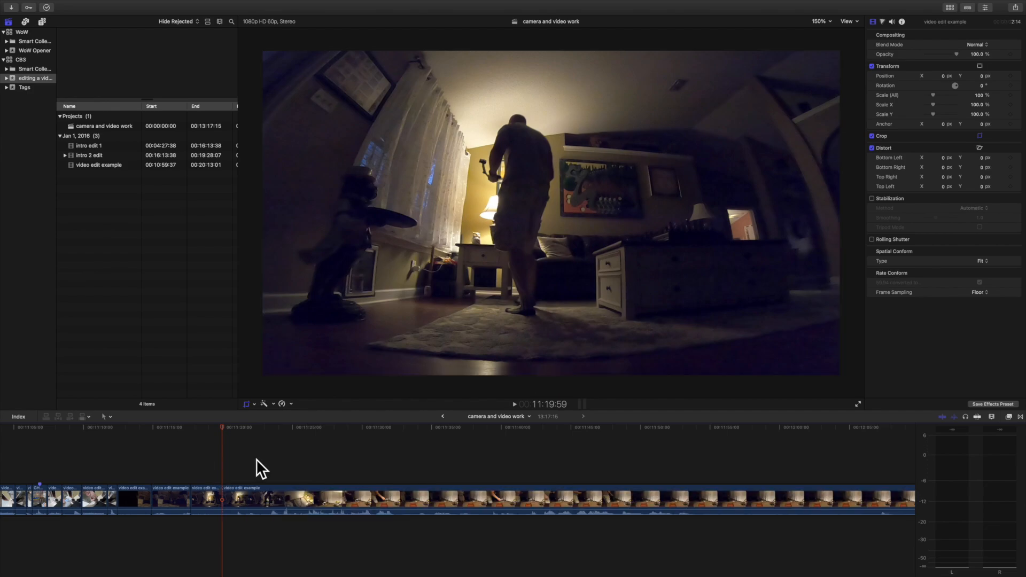
left_click(289, 462)
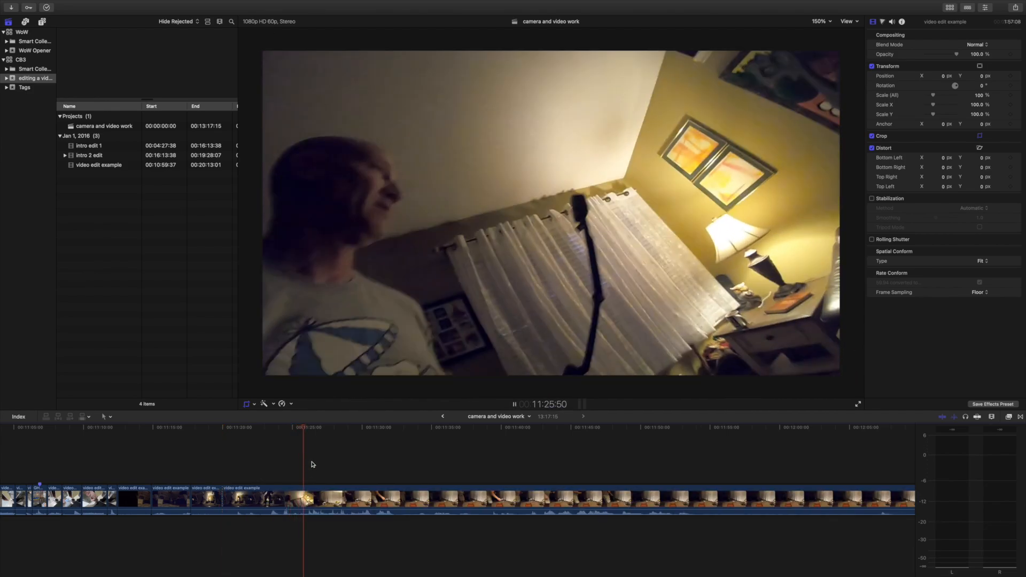
left_click(367, 465)
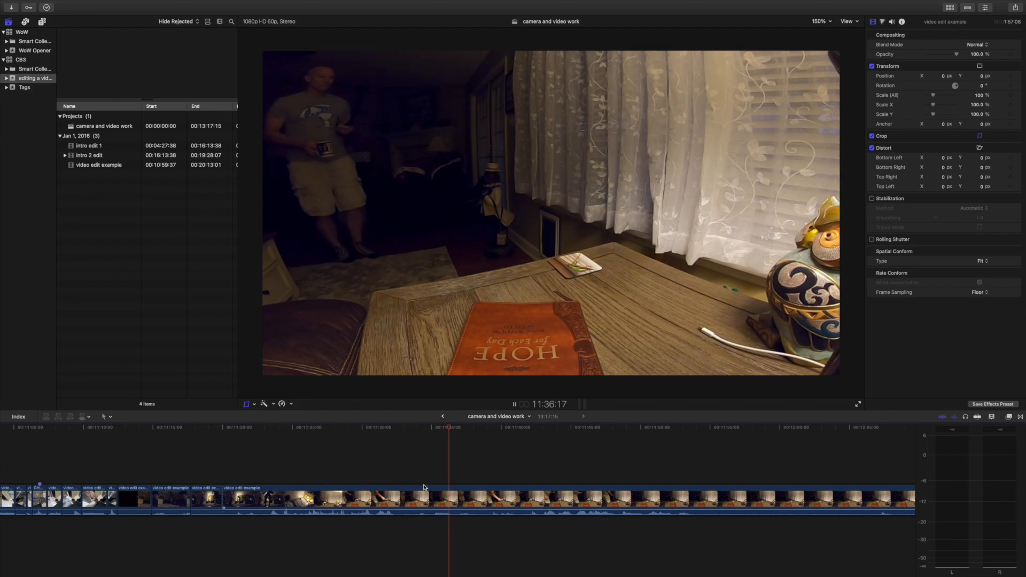
key("shift+c")
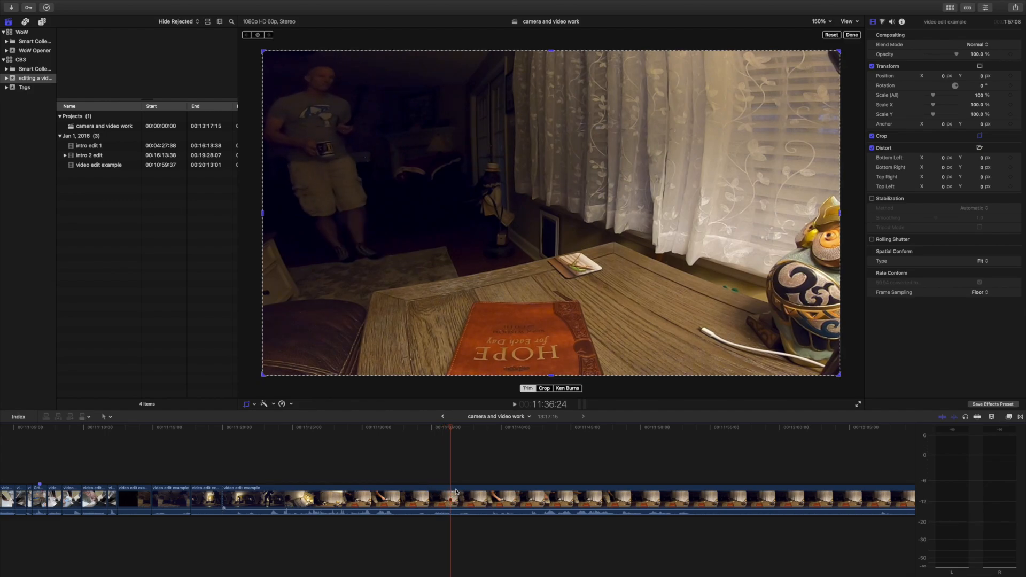
left_click(451, 486)
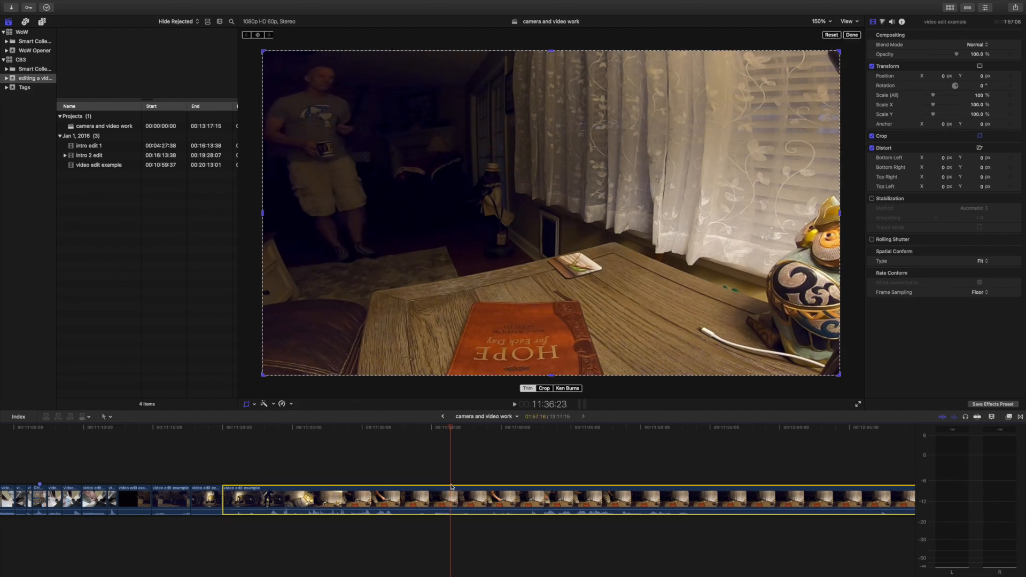
key("super+b")
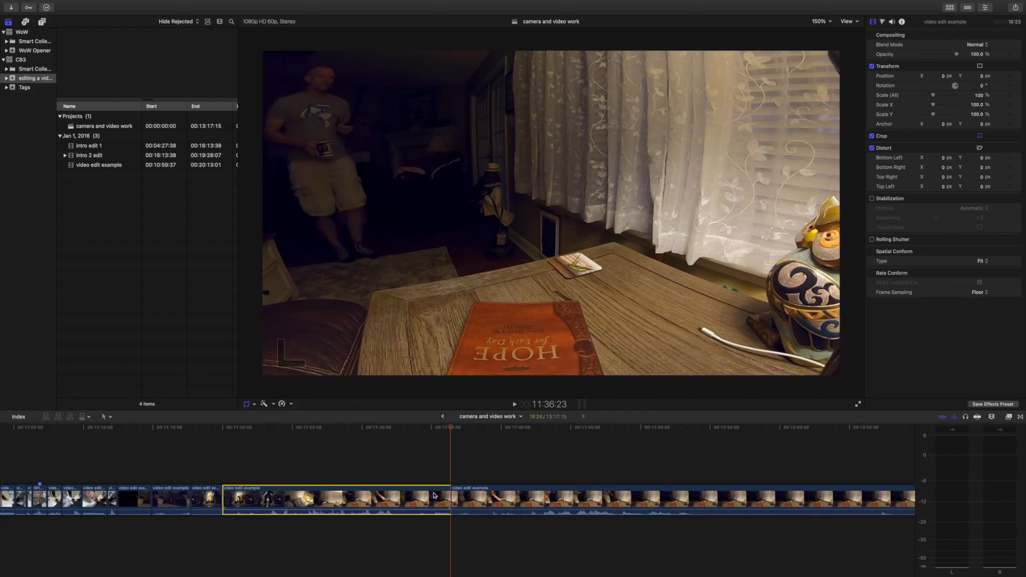
key("BackSpace")
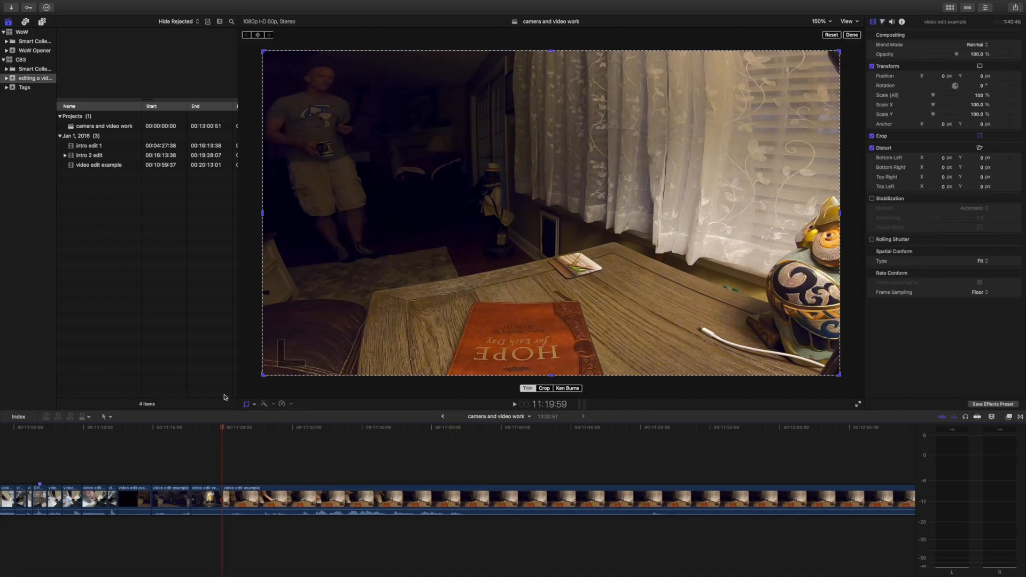
Play across the join, split the table shot at 11:22:04 as the mug nears the table, and delete the short section before the cut.
left_click(203, 470)
key("space")
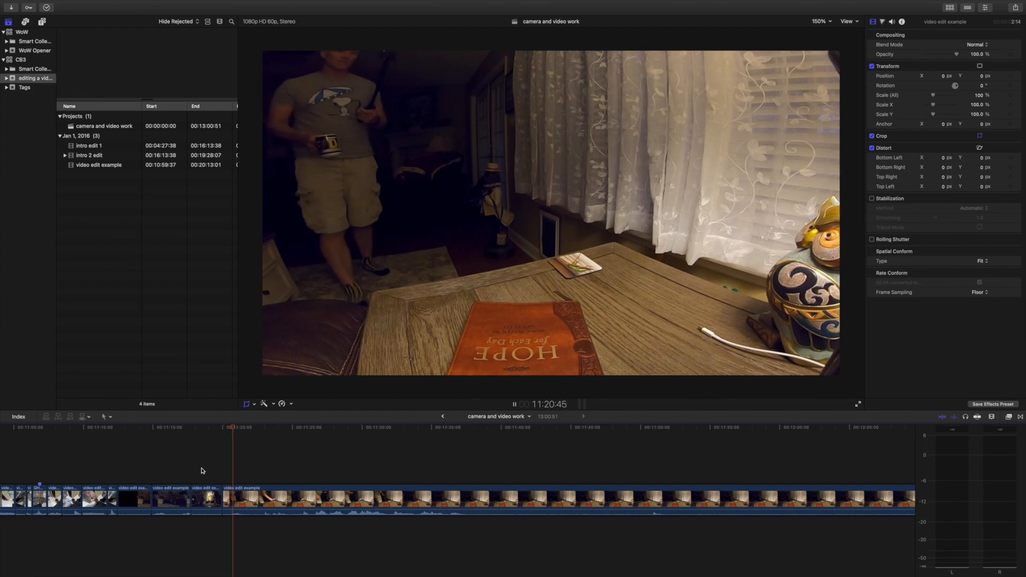
key("space")
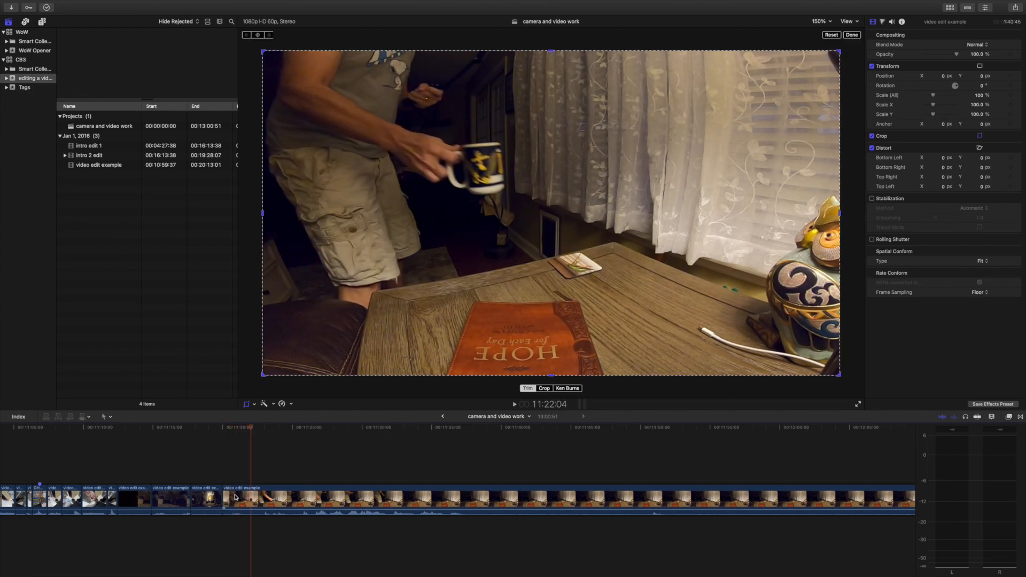
key("super+b")
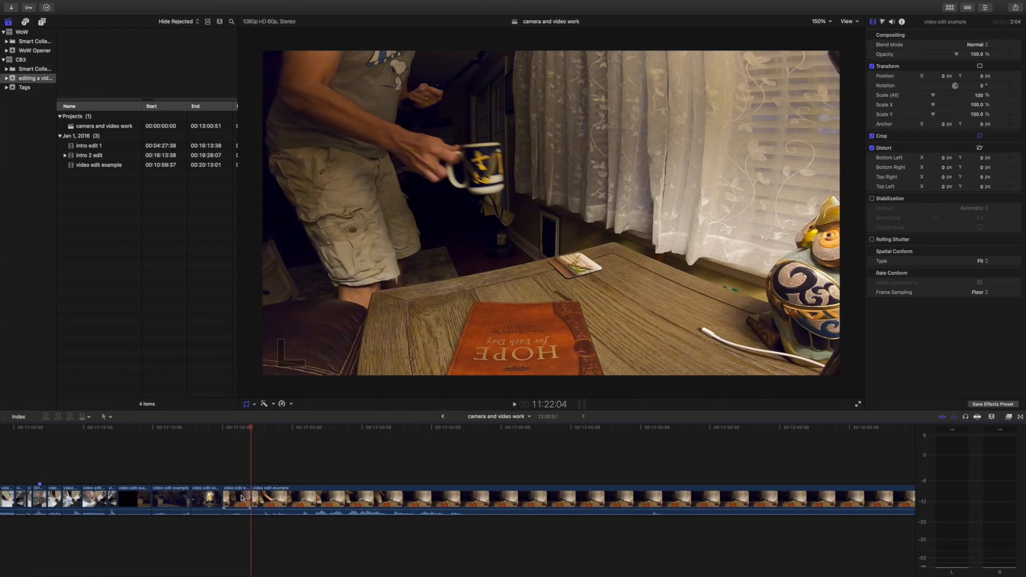
left_click(242, 498)
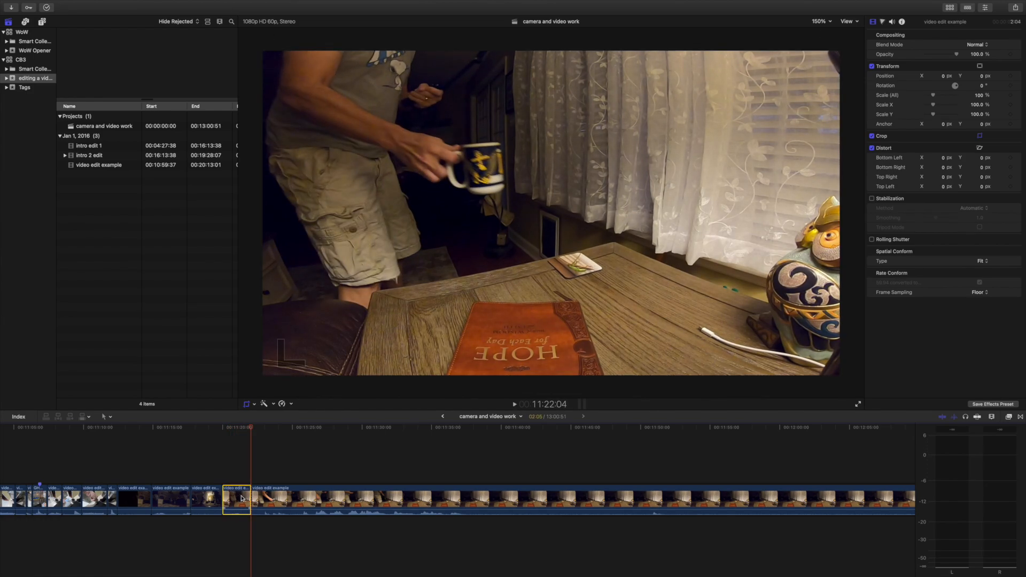
key("BackSpace")
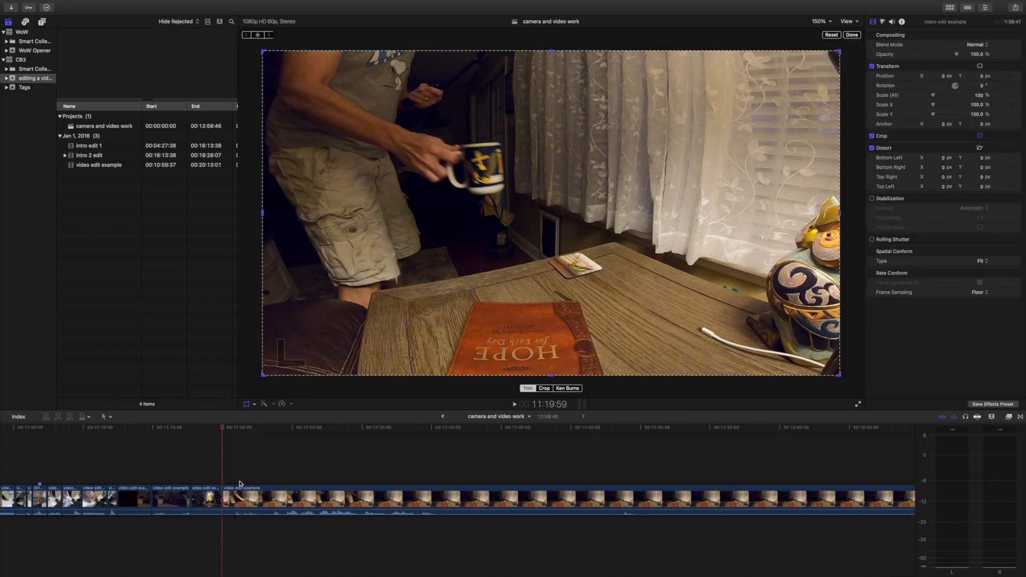
Skim the remaining table footage from the mug being set down through the empty-table passage to about 12:40:49.
left_click(237, 477)
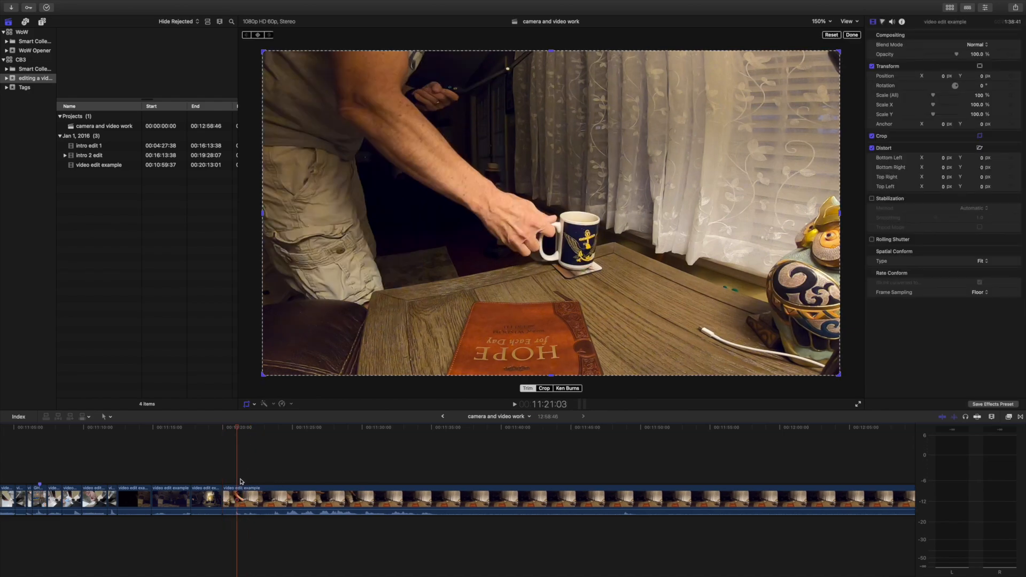
left_click(234, 478)
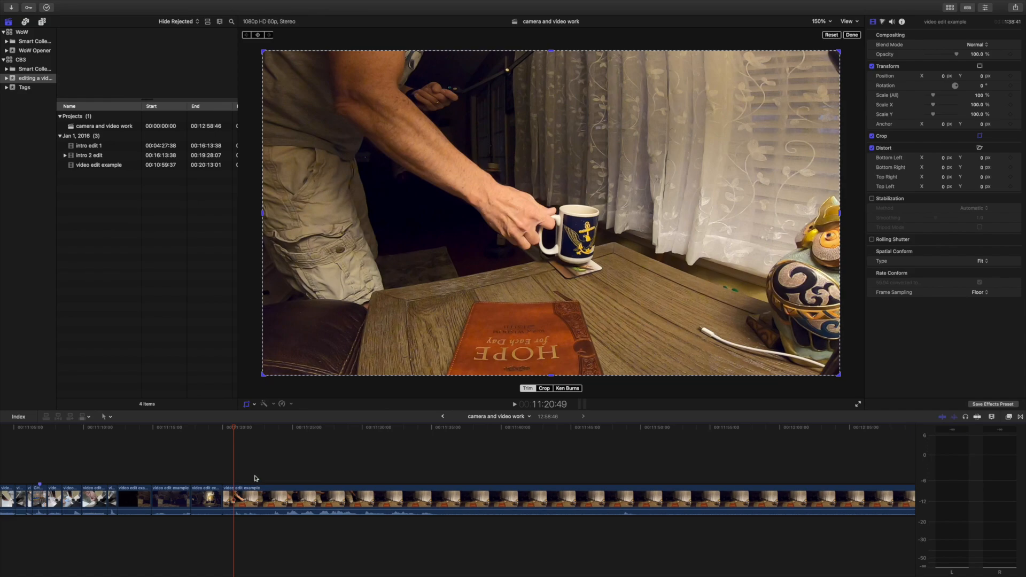
left_click(255, 478)
left_click(305, 475)
left_click(354, 468)
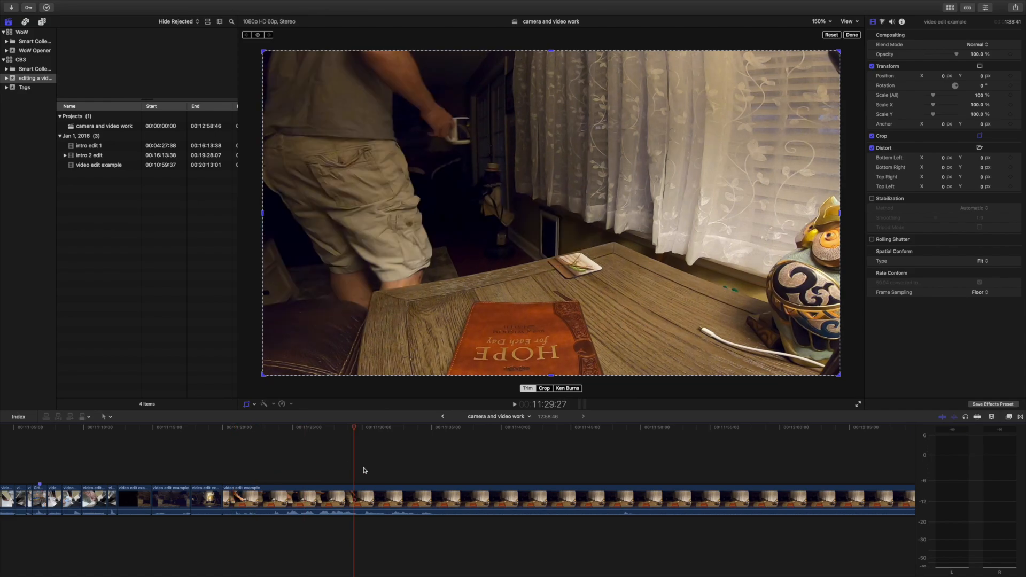
left_click(451, 469)
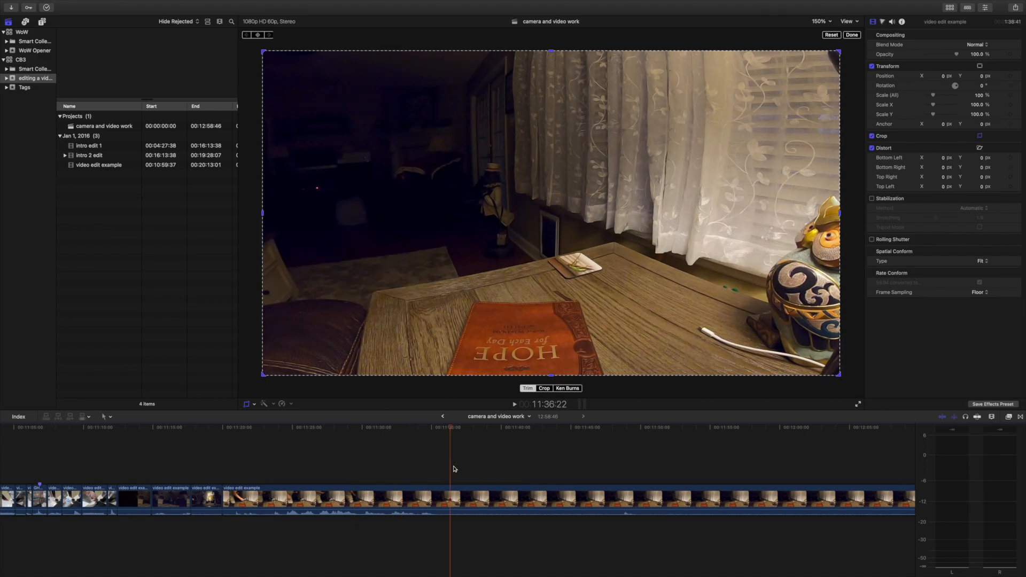
left_click(498, 467)
left_click(524, 466)
left_click(548, 469)
left_click(574, 468)
left_click(596, 468)
left_click(632, 468)
left_click(681, 482)
scroll(684, 502, "right", 10)
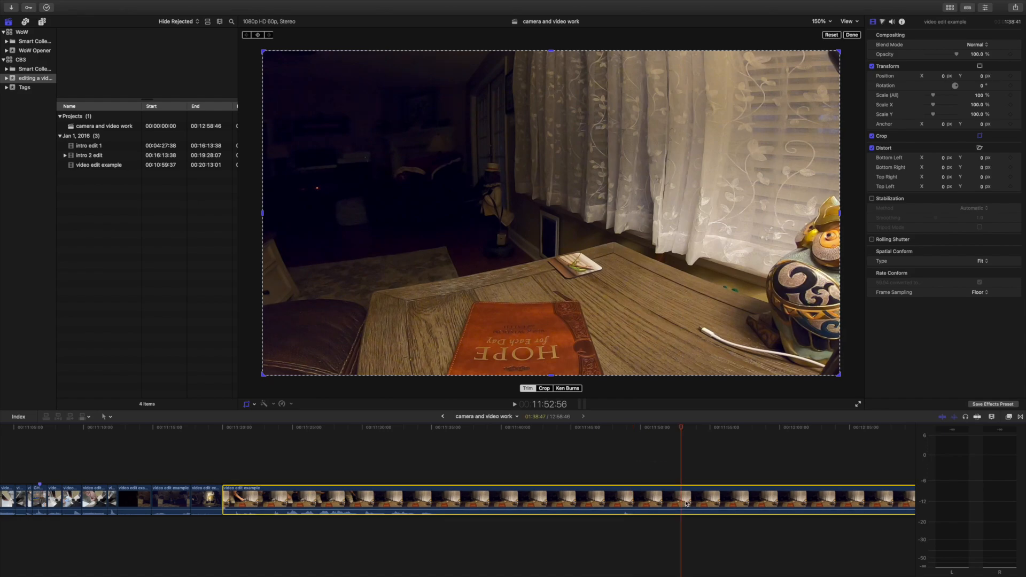
left_click(539, 473)
left_click(731, 470)
left_click(723, 499)
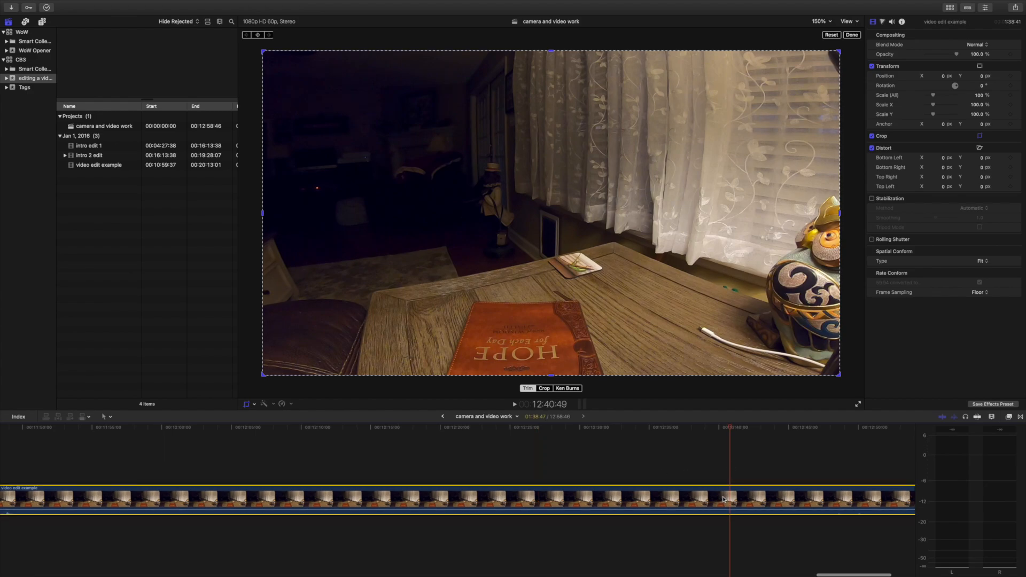
Play from the start of the table footage and split it at 11:21:33, just after the hand releases the mug.
scroll(641, 494, "left", 8)
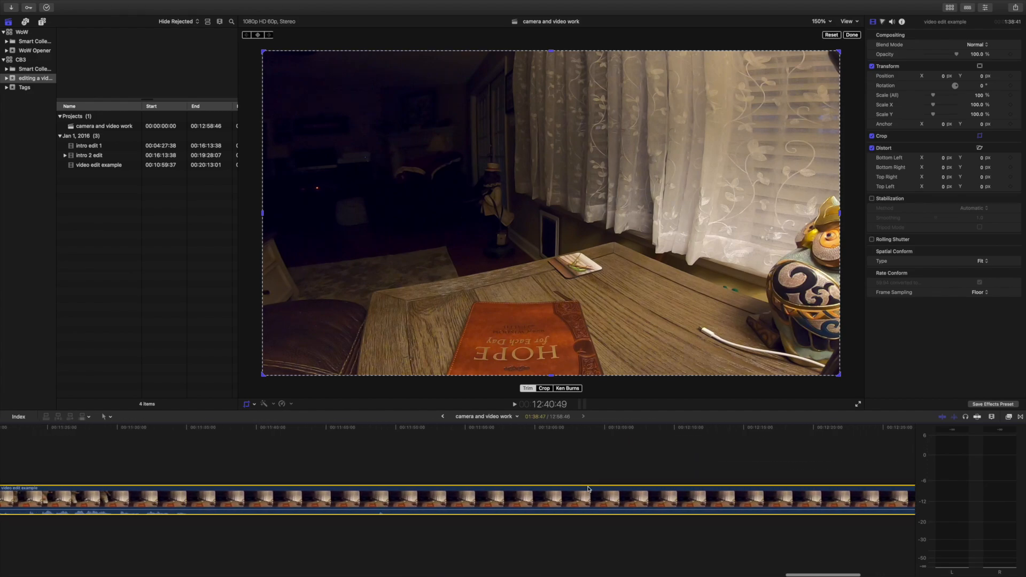
scroll(588, 489, "left", 8)
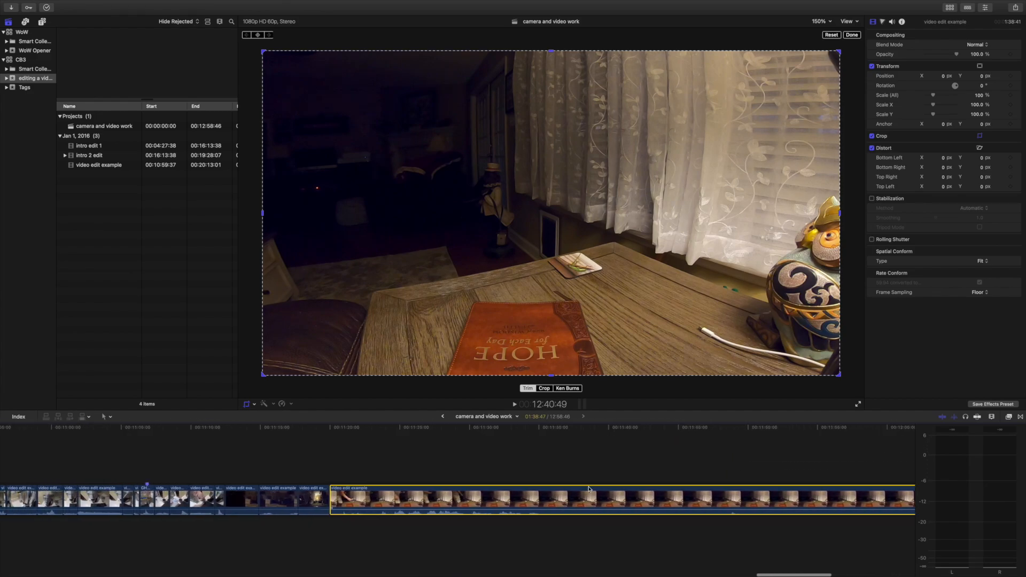
left_click(472, 450)
key("space")
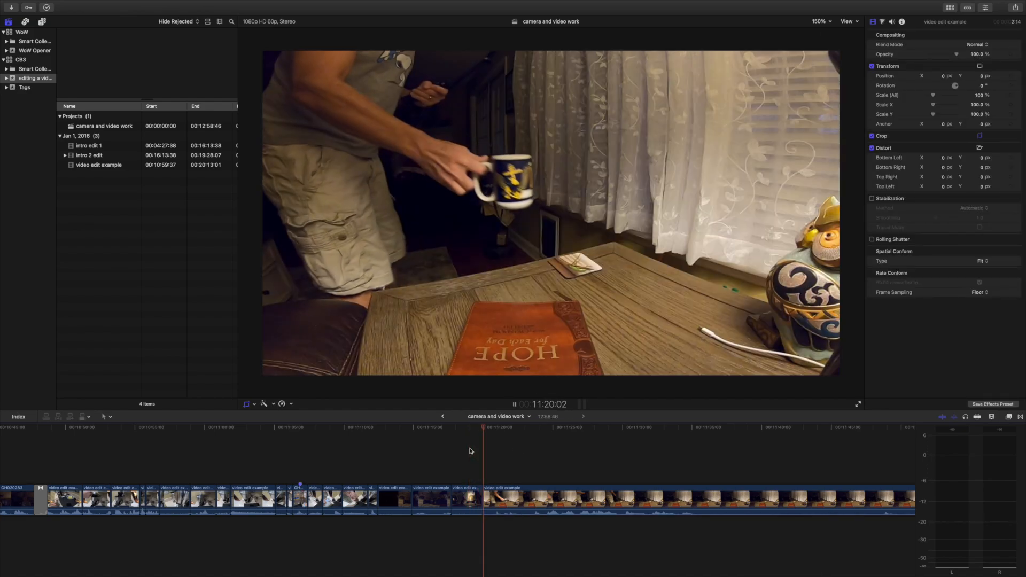
key("shift+c")
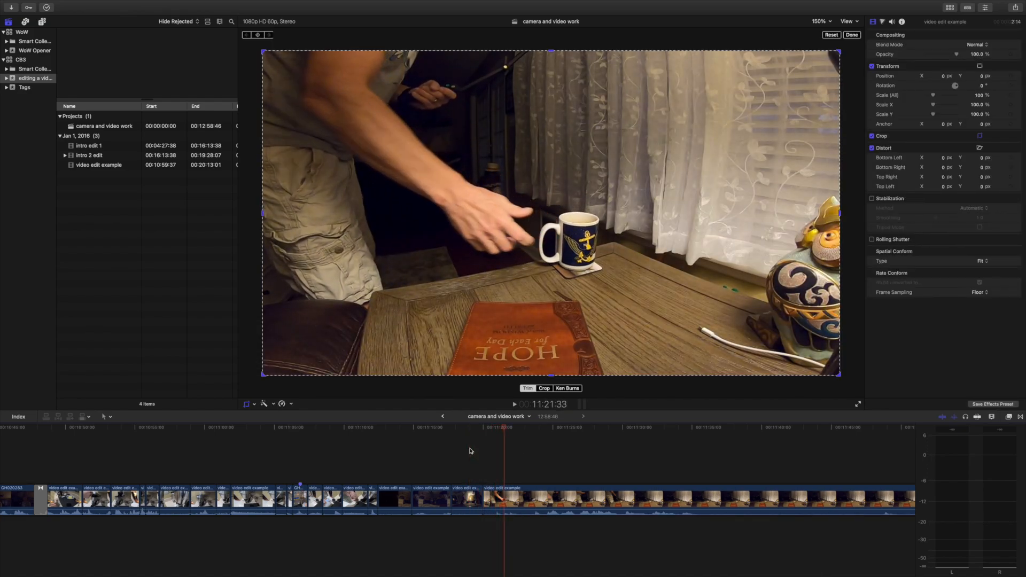
key("super+b")
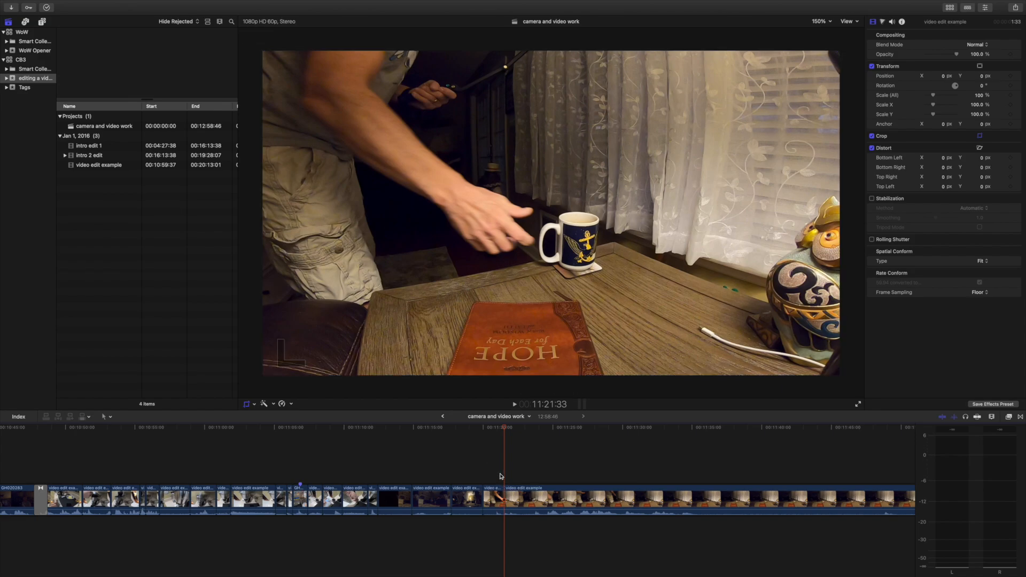
Crop the living-room shot before the table footage to a tighter frame around the lamp and sofa, and play the result.
left_click(469, 499)
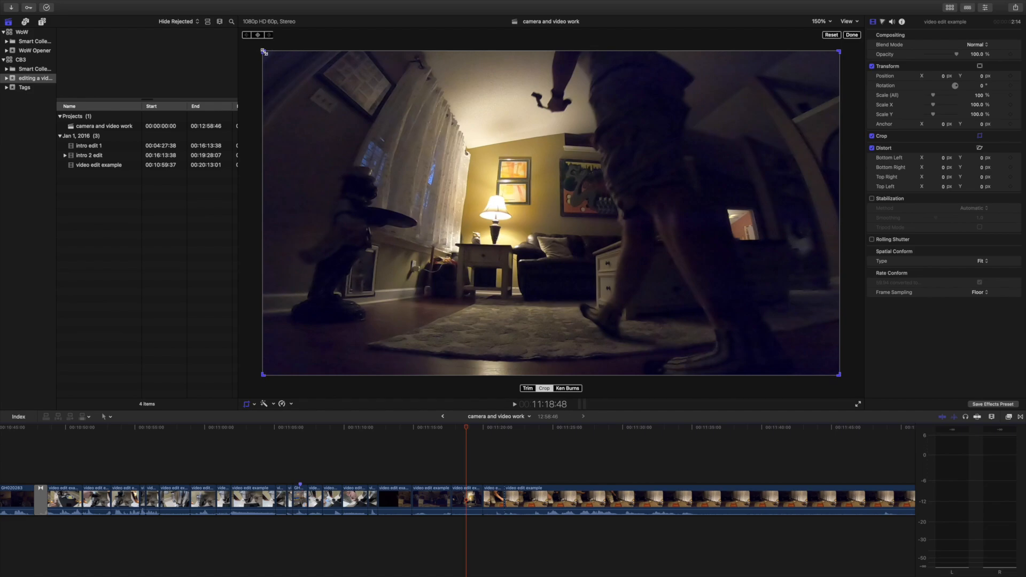
left_click_drag(264, 52, 395, 159)
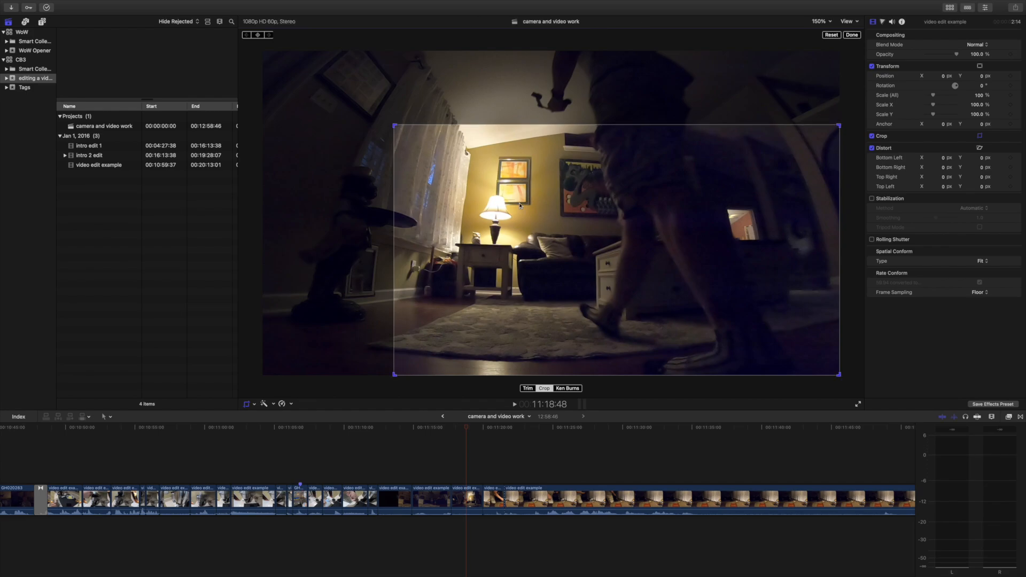
left_click_drag(631, 240, 576, 231)
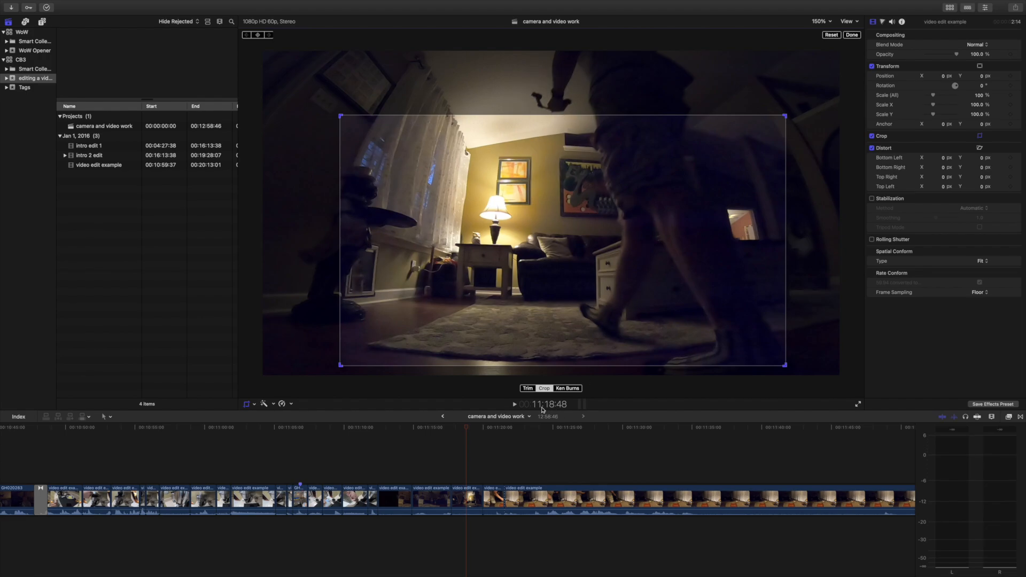
left_click(514, 405)
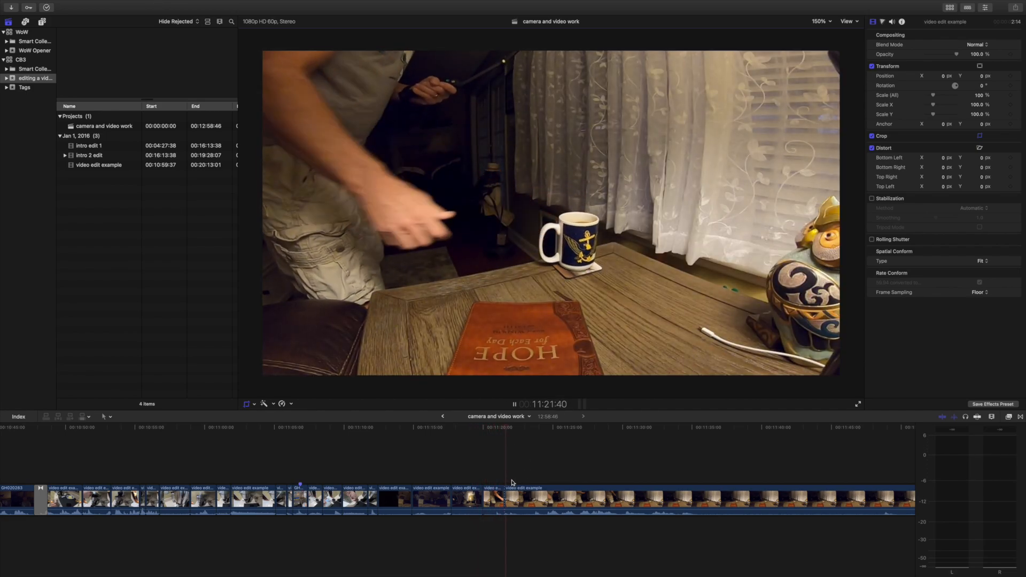
Split the table footage at 11:23:11 and again at 11:24:48 while the mug sits on the coaster.
key("space")
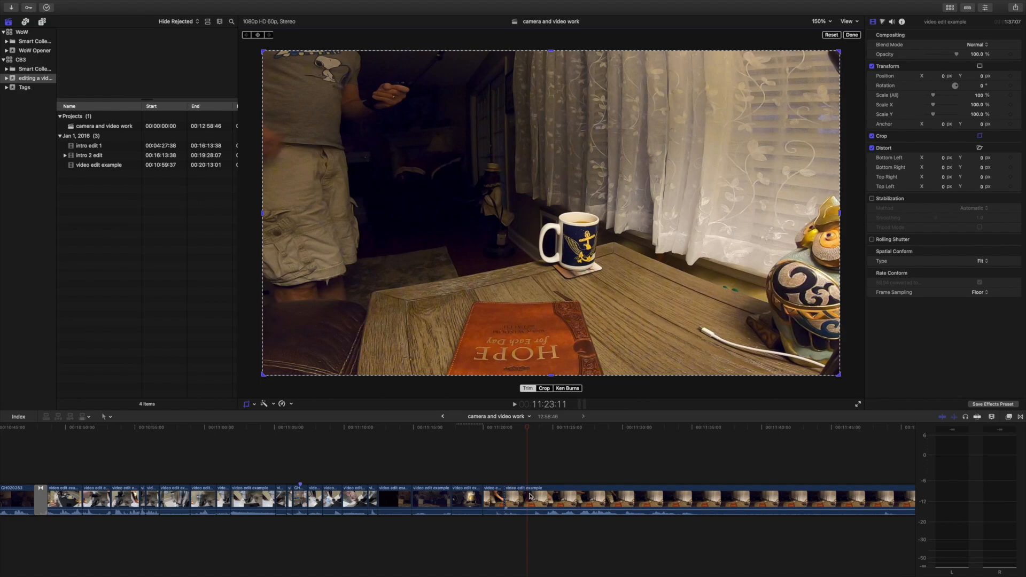
left_click(530, 498)
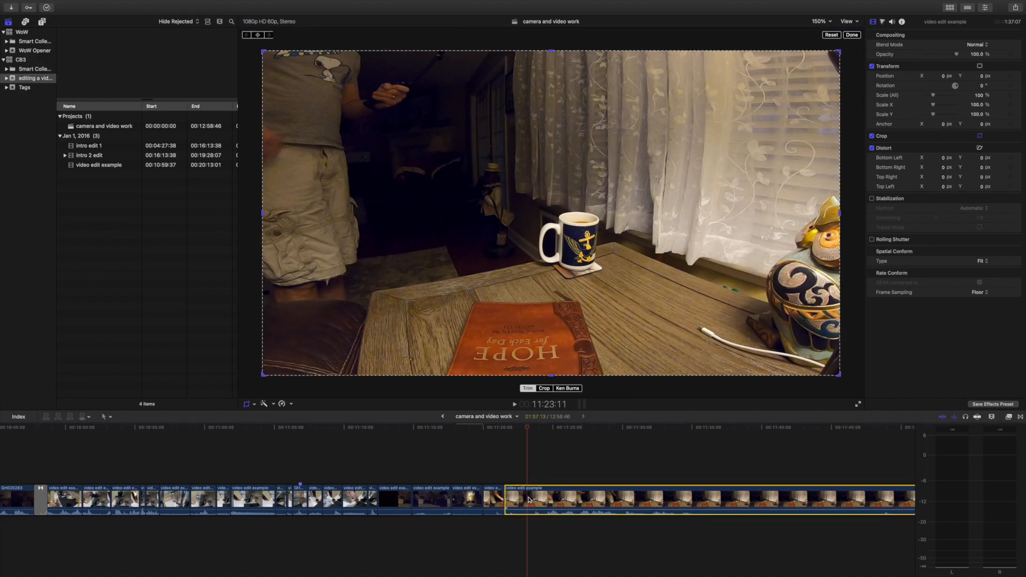
key("super+b")
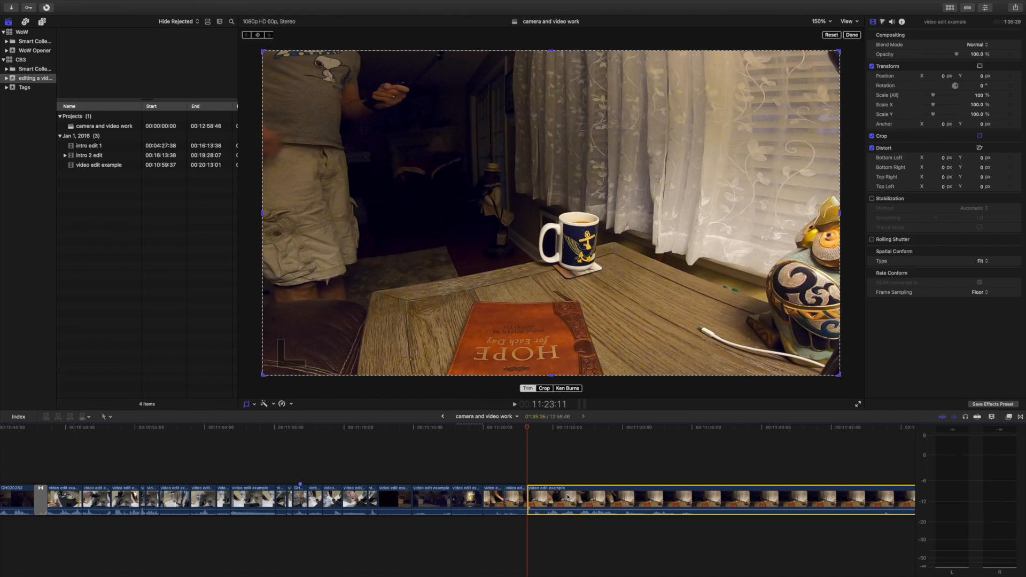
key("space")
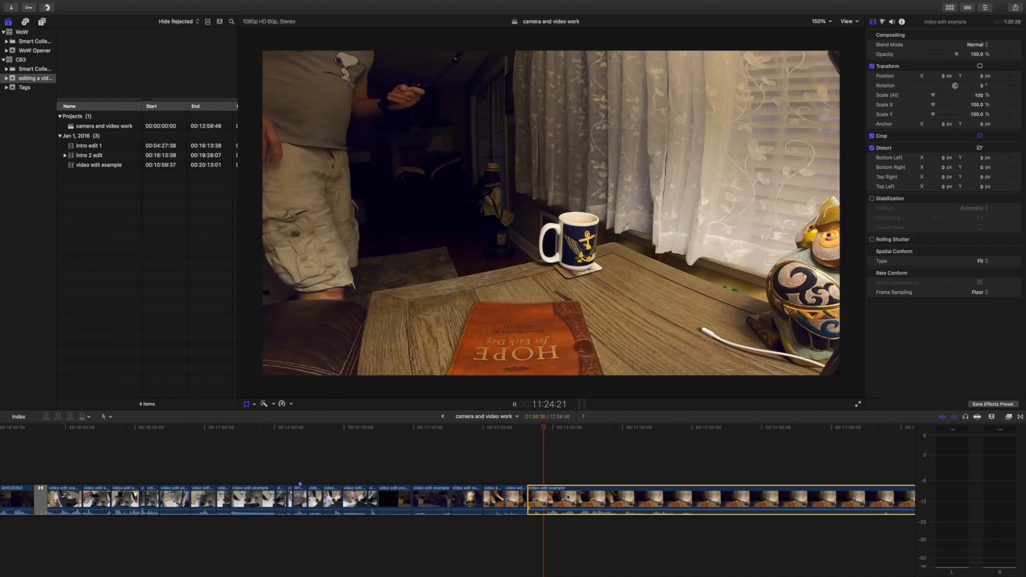
key("shift+c")
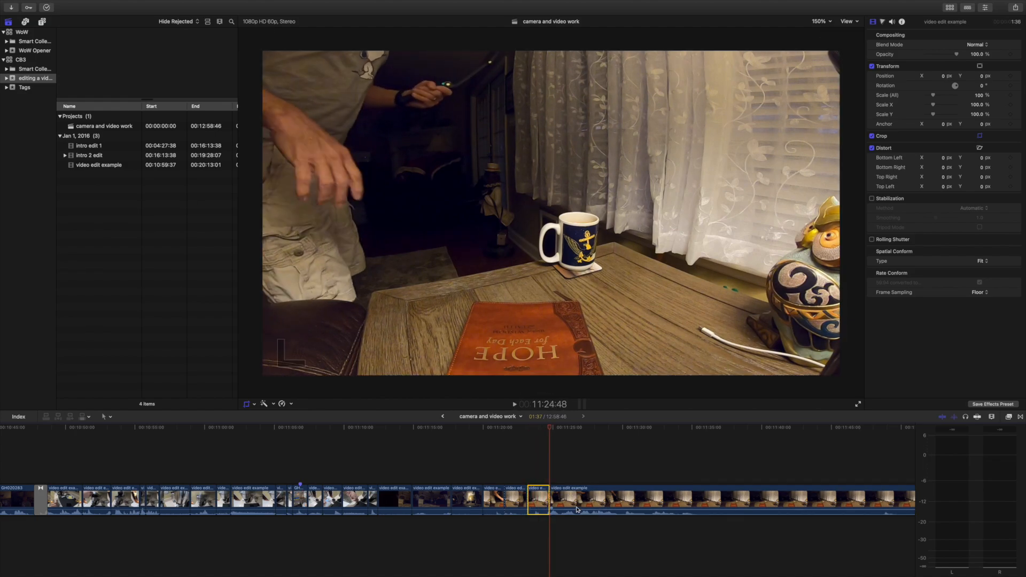
Play through the newly split table clips to review the passage after the mug is set down.
left_click(508, 469)
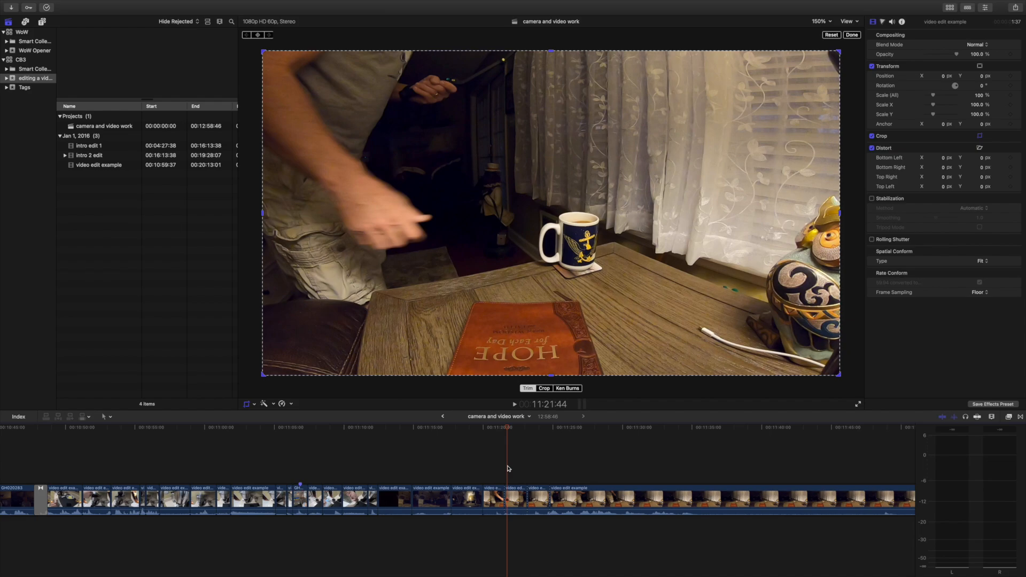
key("space")
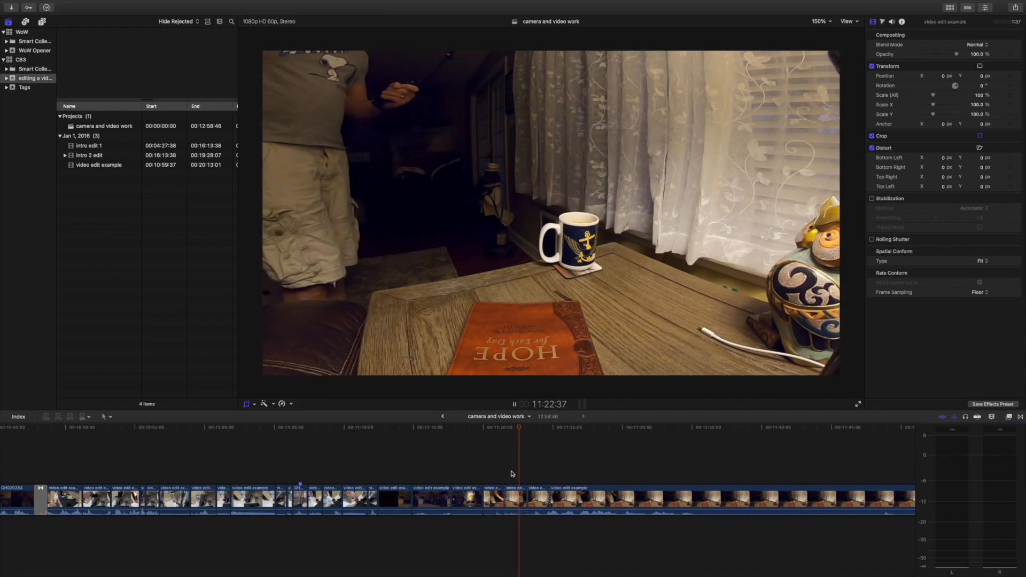
left_click(503, 465)
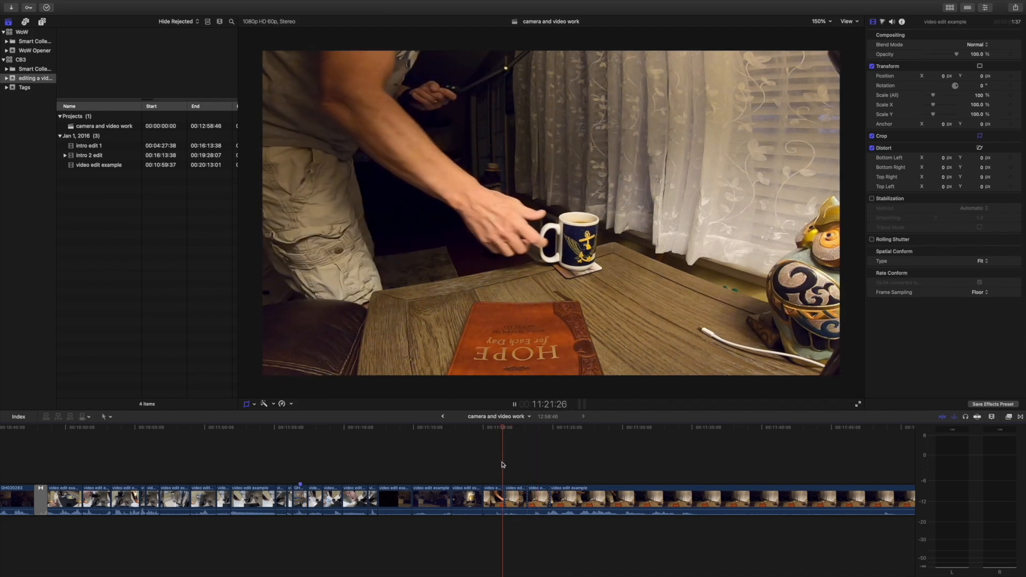
key("space")
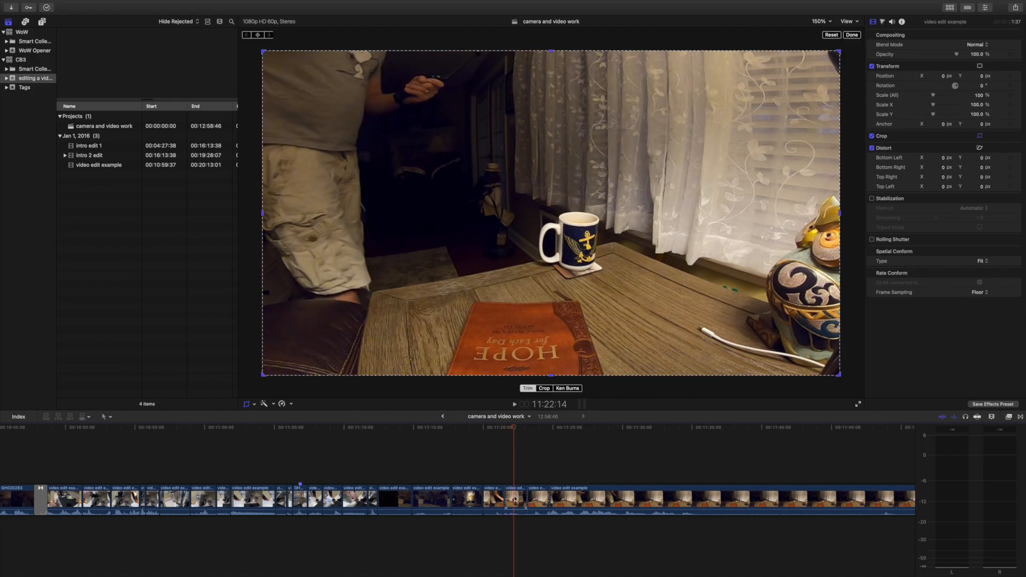
key("space")
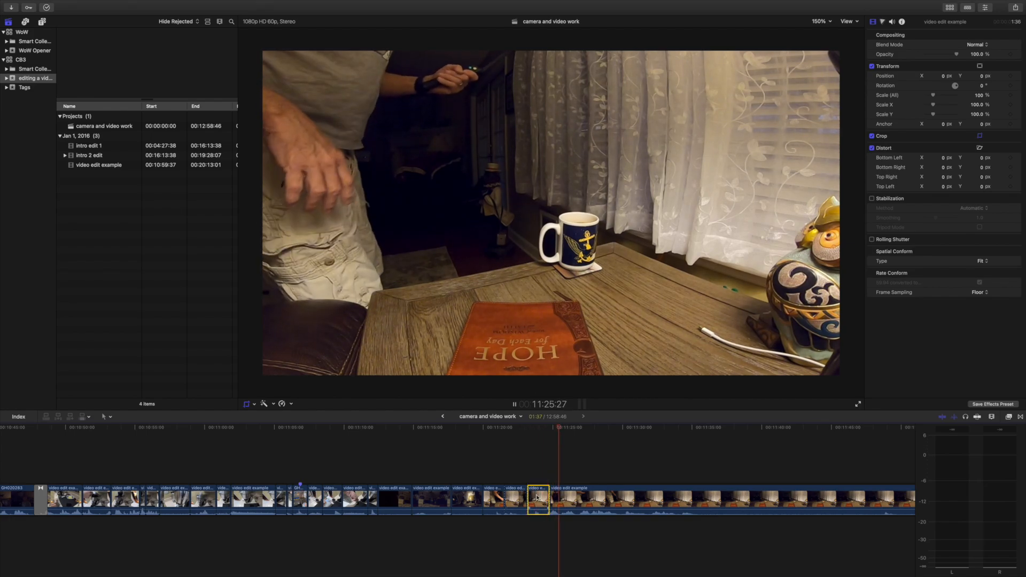
Crop the short table clip between the 11:23:11 and 11:24:48 cuts to a close-up around the mug.
left_click(535, 446)
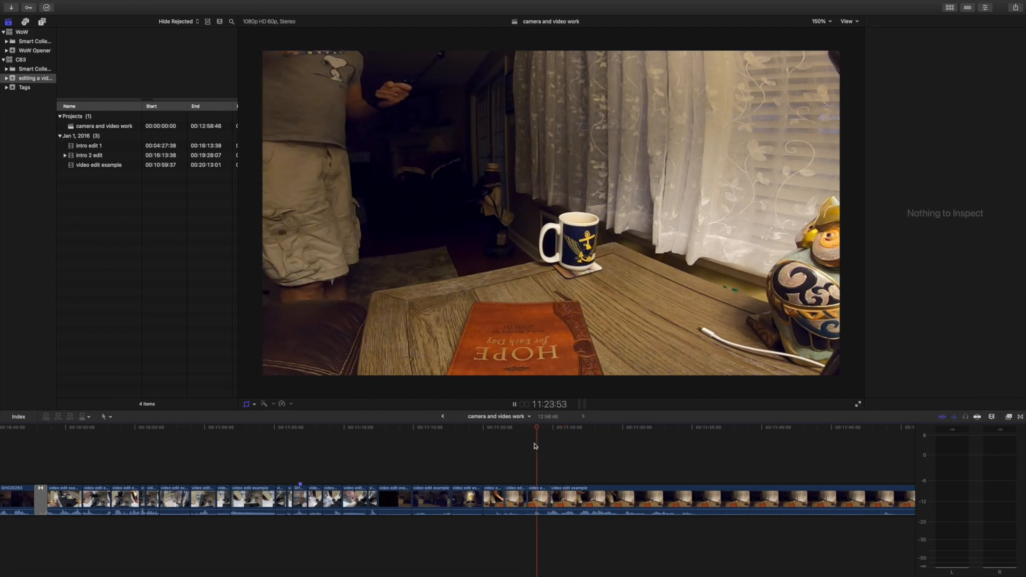
left_click(536, 498)
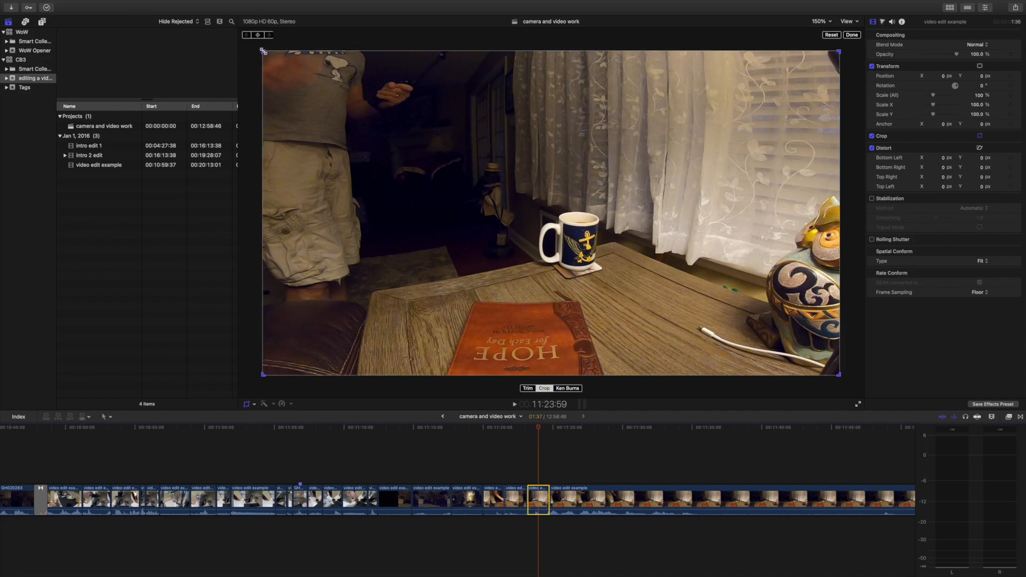
left_click_drag(263, 52, 528, 245)
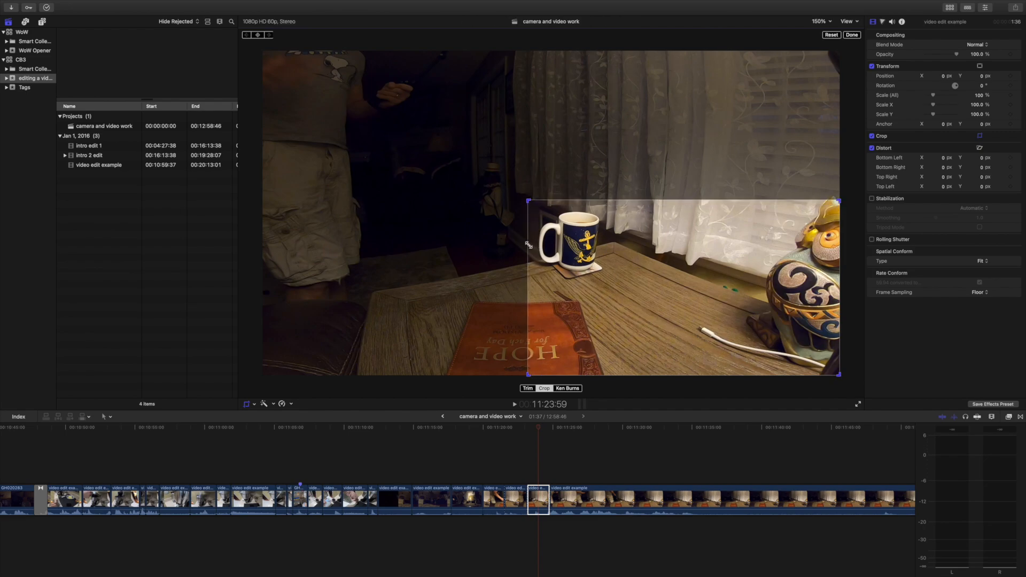
left_click_drag(689, 286, 586, 252)
left_click(515, 405)
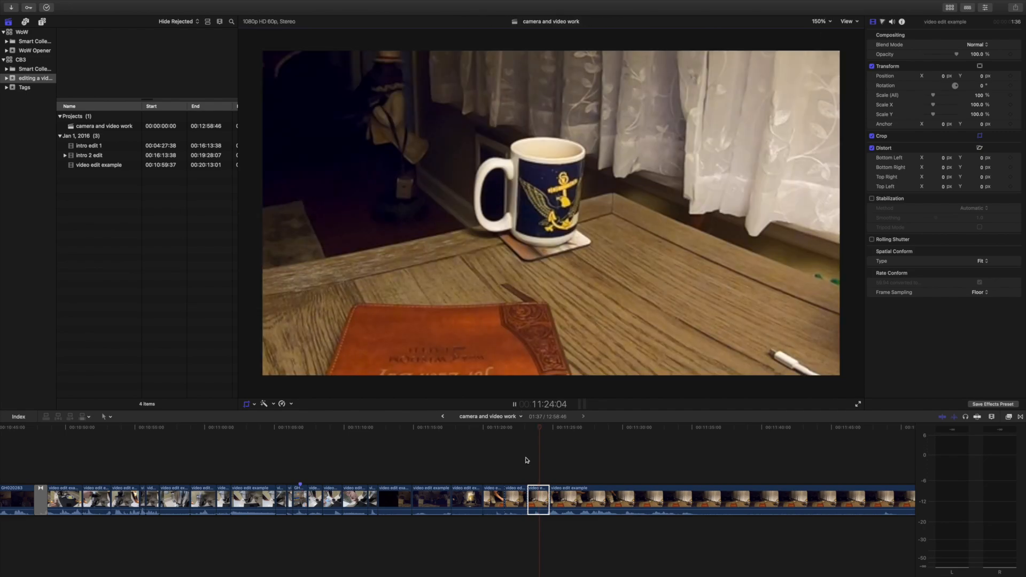
Play across the table cuts to check the change from the wide shot to the mug close-up.
left_click(500, 466)
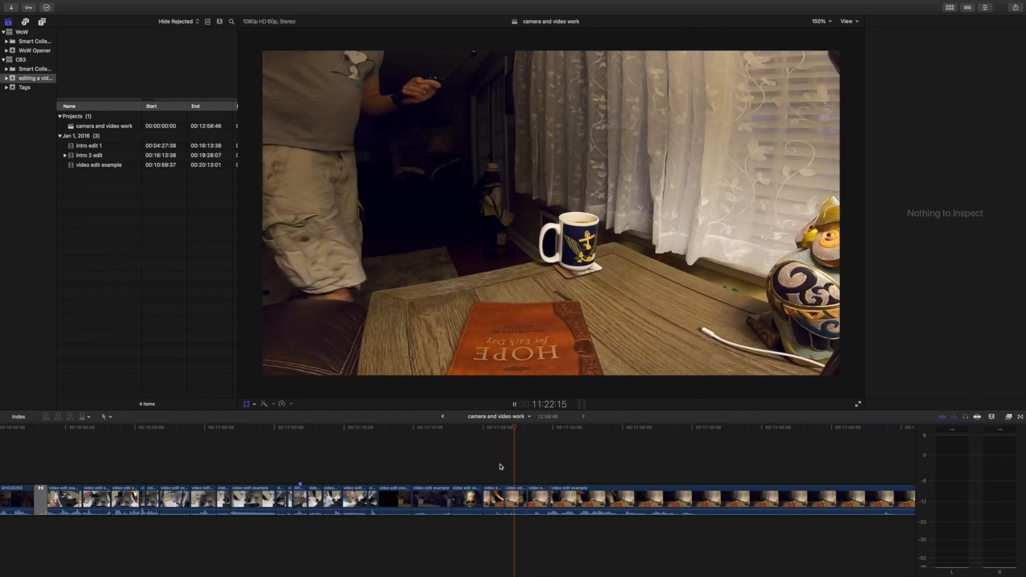
left_click(494, 466)
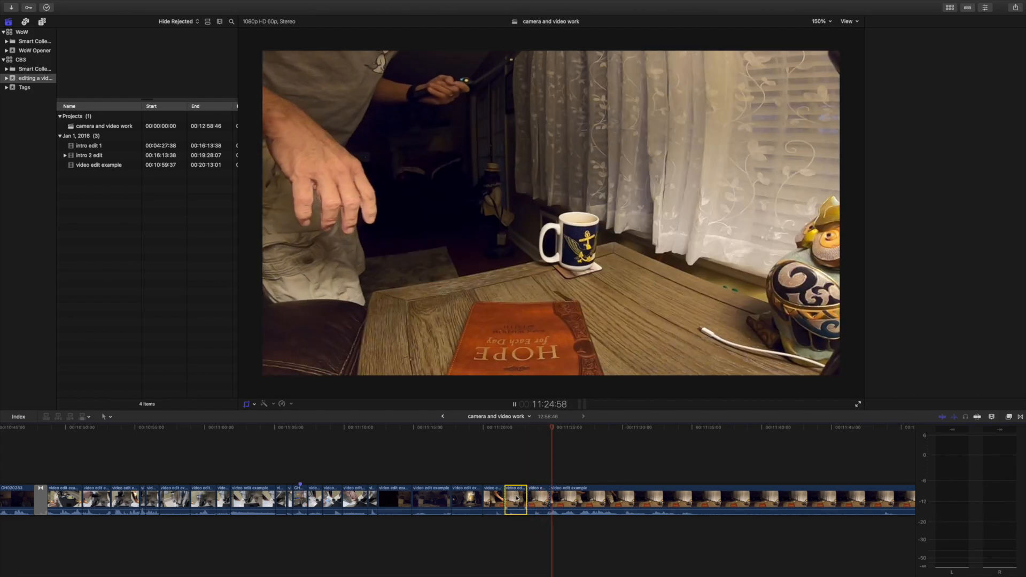
left_click(537, 495)
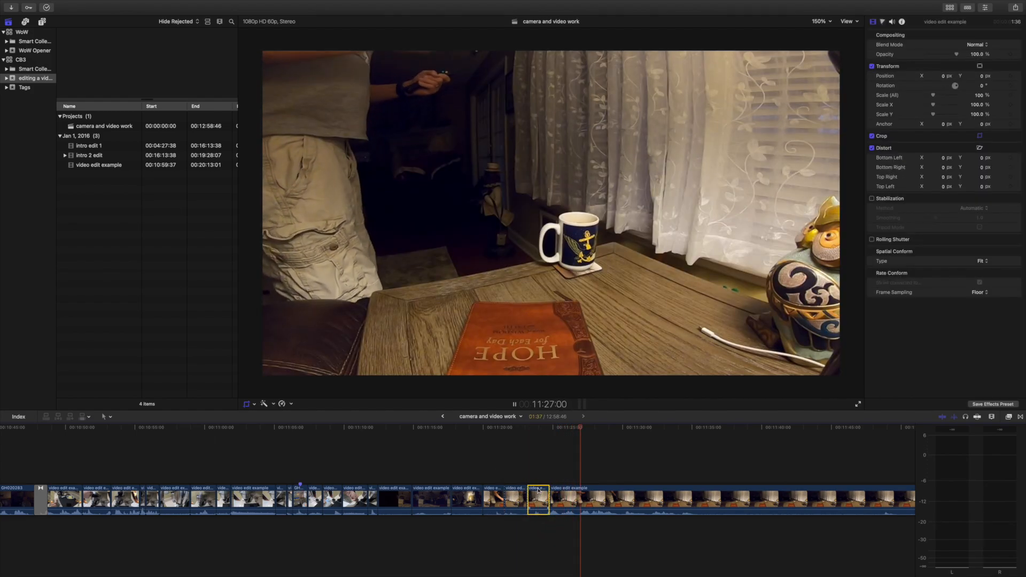
left_click(524, 453)
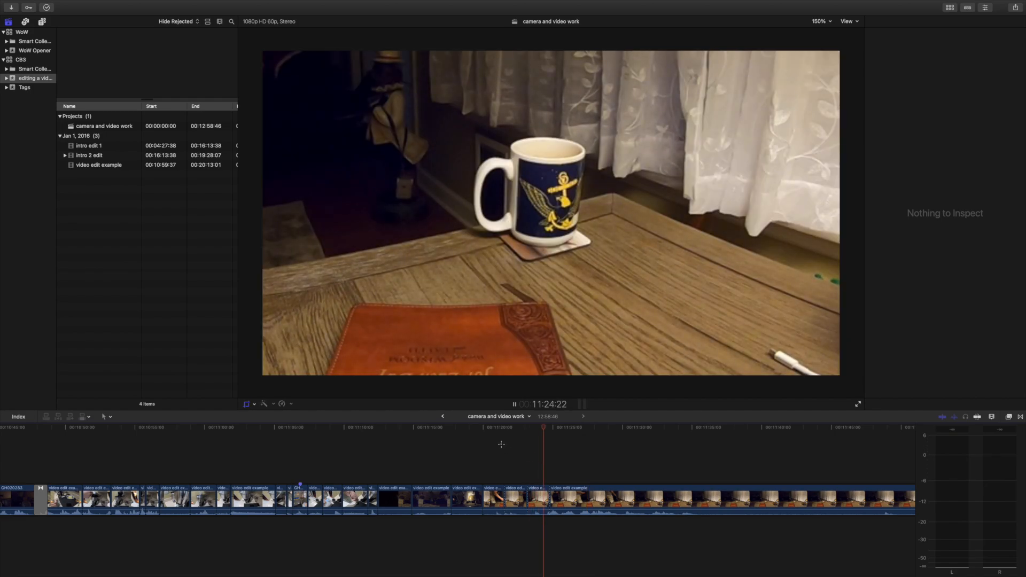
left_click(512, 451)
Apply Ken Burns to the table clip between 11:21:33 and 11:23:11, framing the start around the table and the end tighter on the mug.
key("shift+c")
left_click(510, 500)
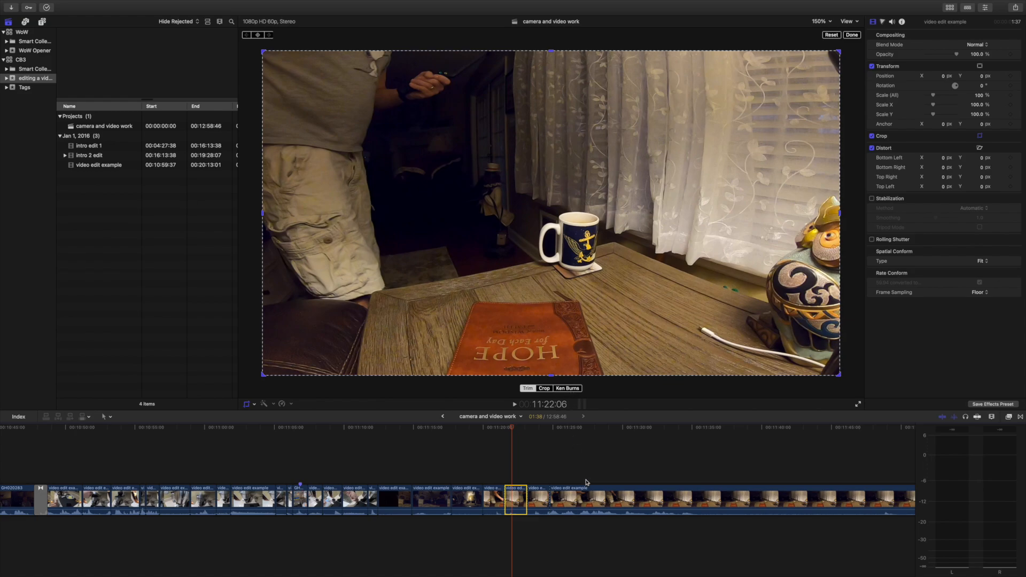
left_click(567, 388)
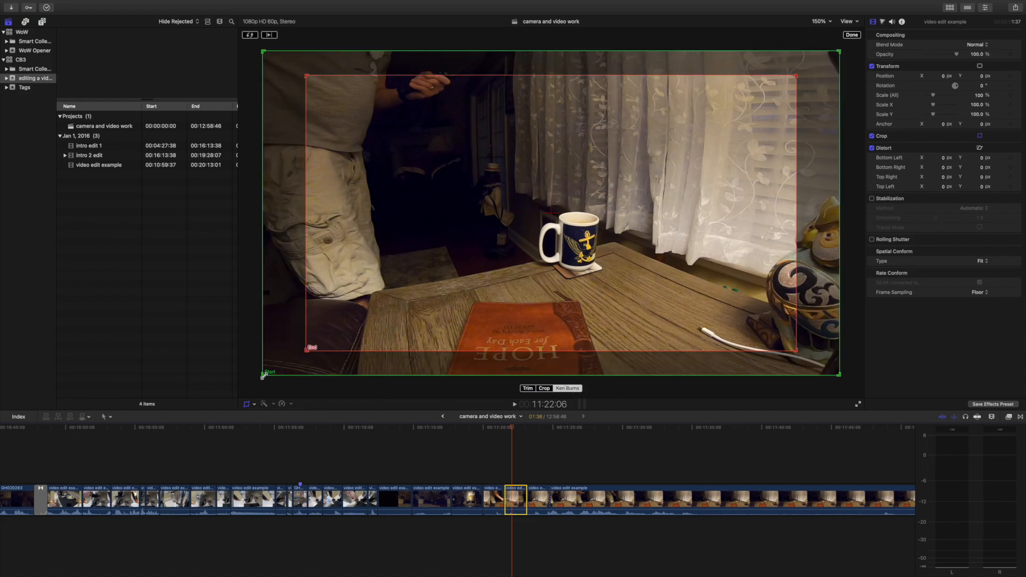
left_click_drag(264, 376, 453, 292)
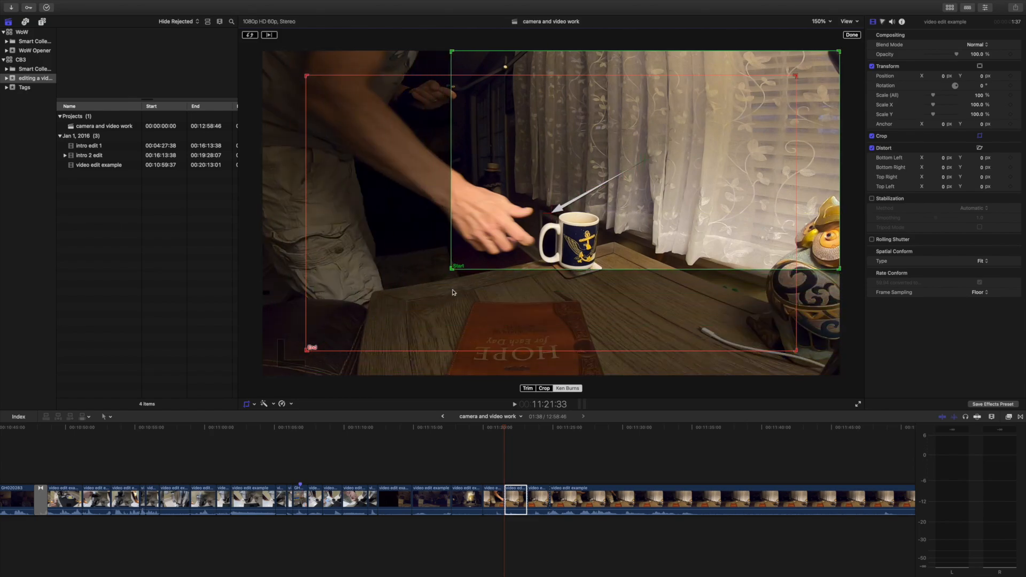
left_click_drag(629, 170, 583, 231)
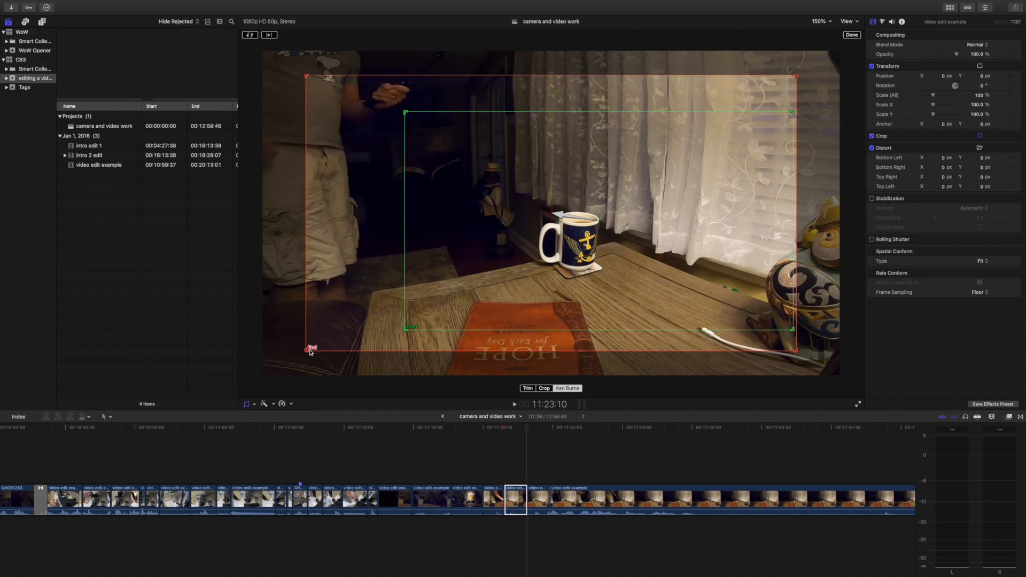
left_click_drag(304, 351, 512, 239)
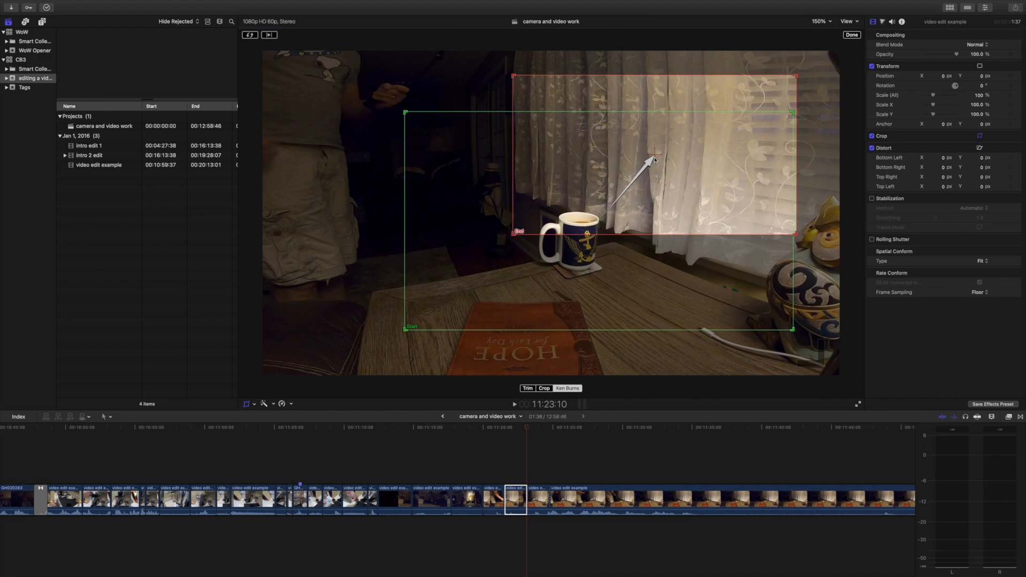
left_click_drag(655, 159, 599, 235)
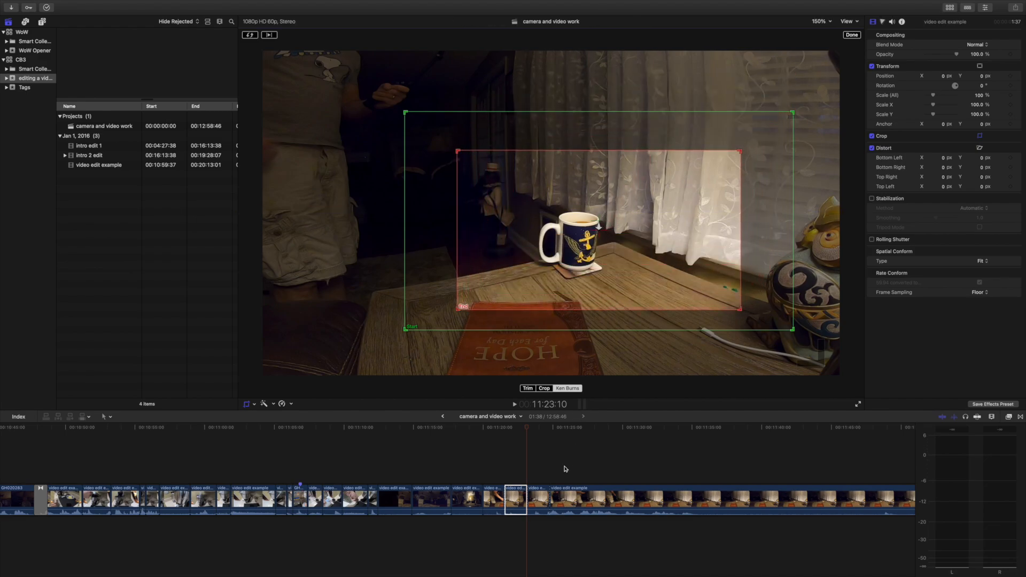
Play the table clips to review the Ken Burns zoom and the mug close-up, and select the remaining table clip.
left_click(515, 406)
left_click(478, 464)
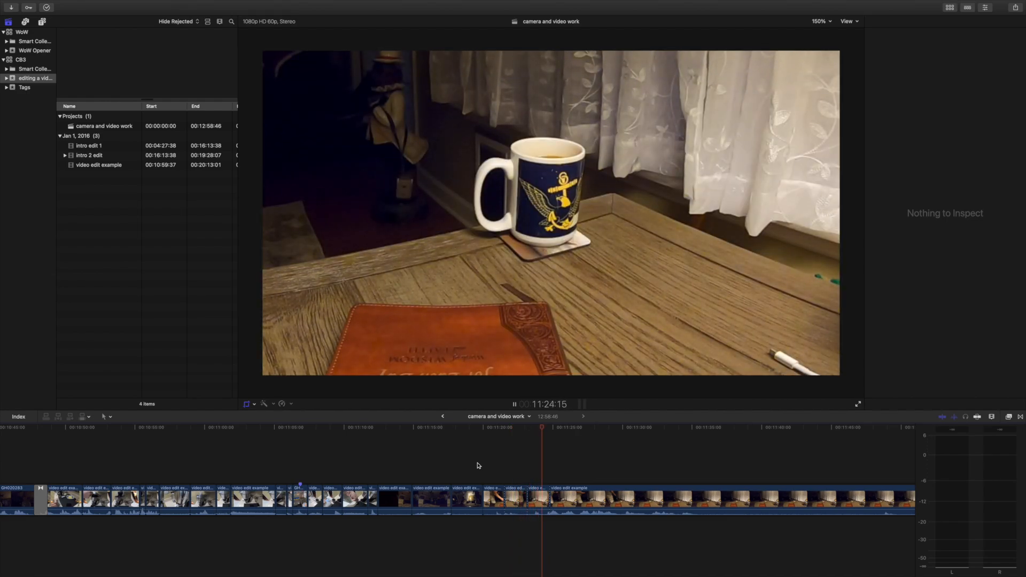
left_click(579, 496)
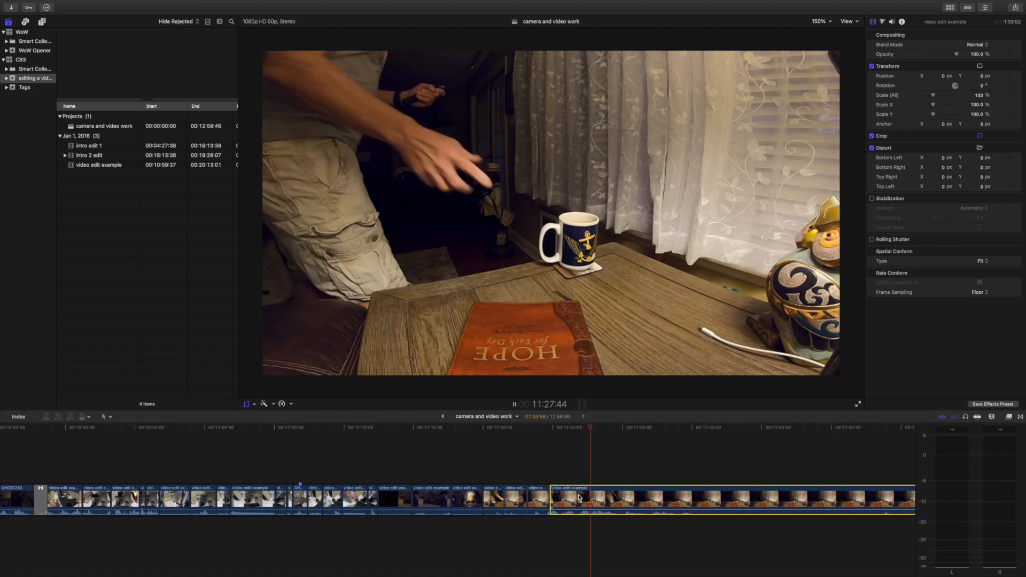
Delete the remaining table clip after the 11:24:48 cut.
key("Delete")
scroll(624, 499, "left", 2)
scroll(481, 458, "left", 4)
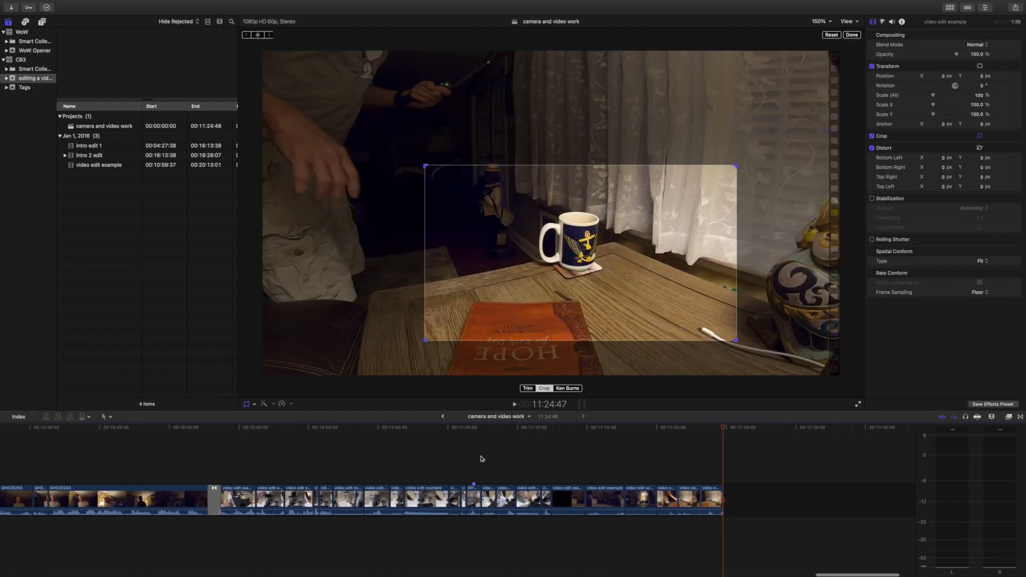
Add a 360° Gaussian Blur transition to the end of the last table clip.
scroll(482, 458, "right", 5)
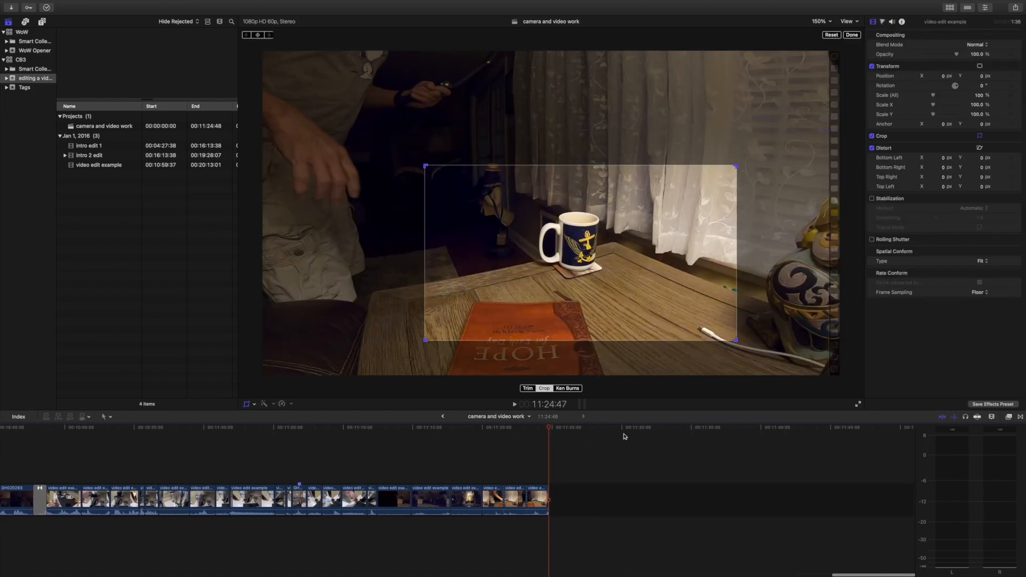
left_click(1021, 417)
scroll(415, 486, "right", 3)
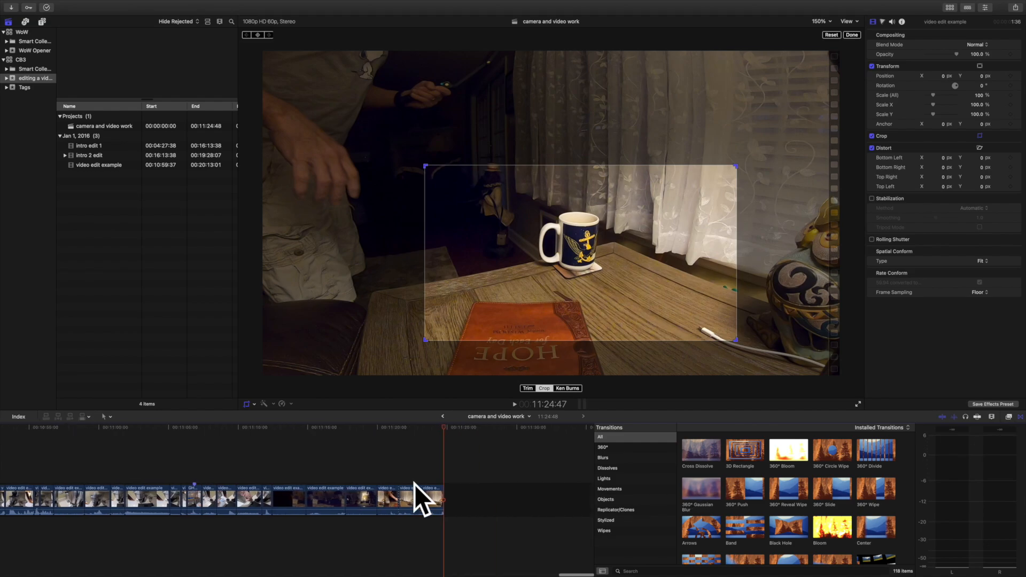
left_click_drag(701, 487, 458, 501)
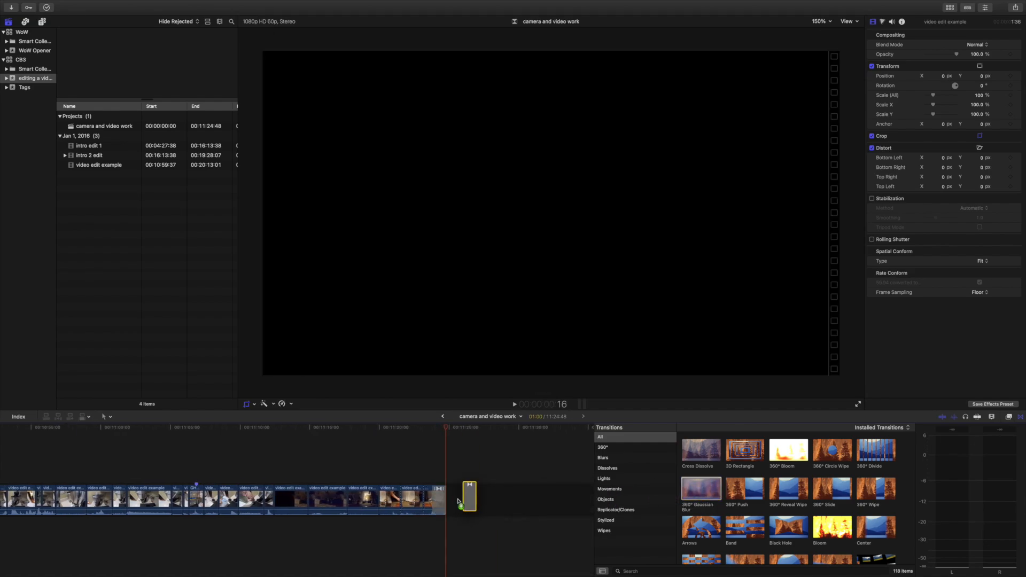
scroll(413, 460, "left", 10)
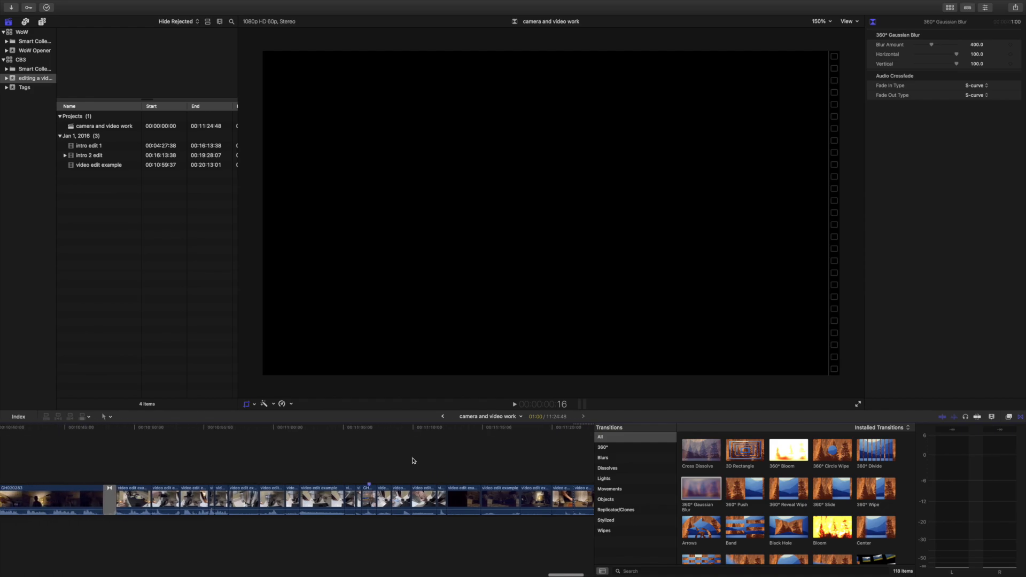
Play the first coffee-making clip from its start and split it at 10:50:27.
scroll(413, 460, "right", 3)
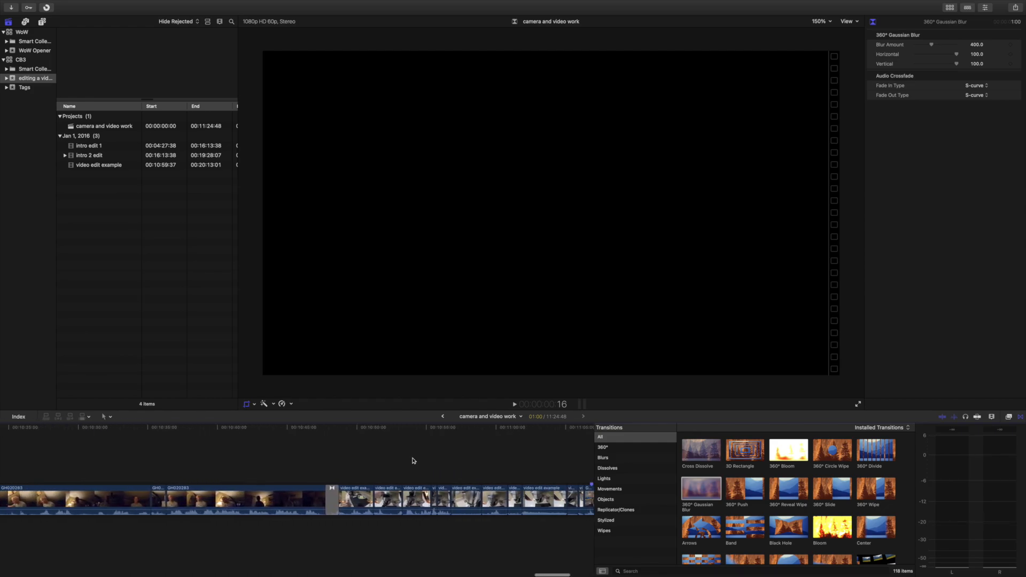
left_click(342, 448)
key("space")
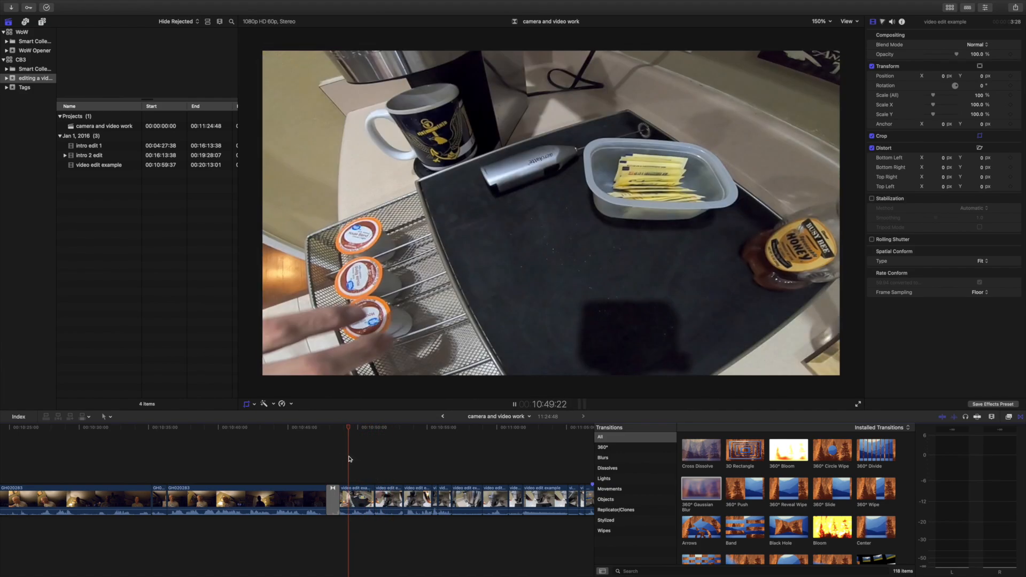
key("space")
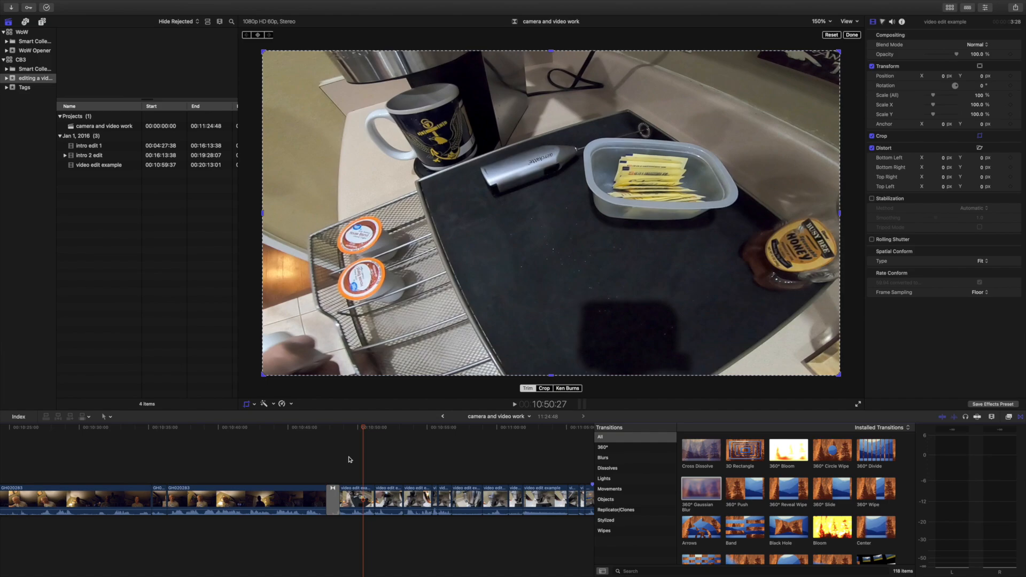
key("super+b")
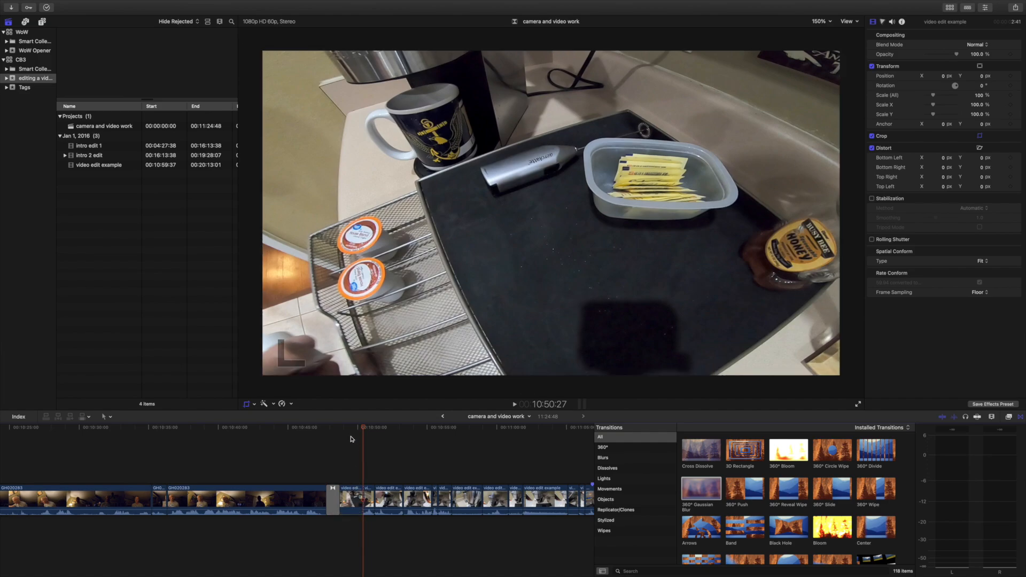
Play the coffee-making, living-room and table clips through to the closing blur to review the cuts.
left_click(339, 448)
key("space")
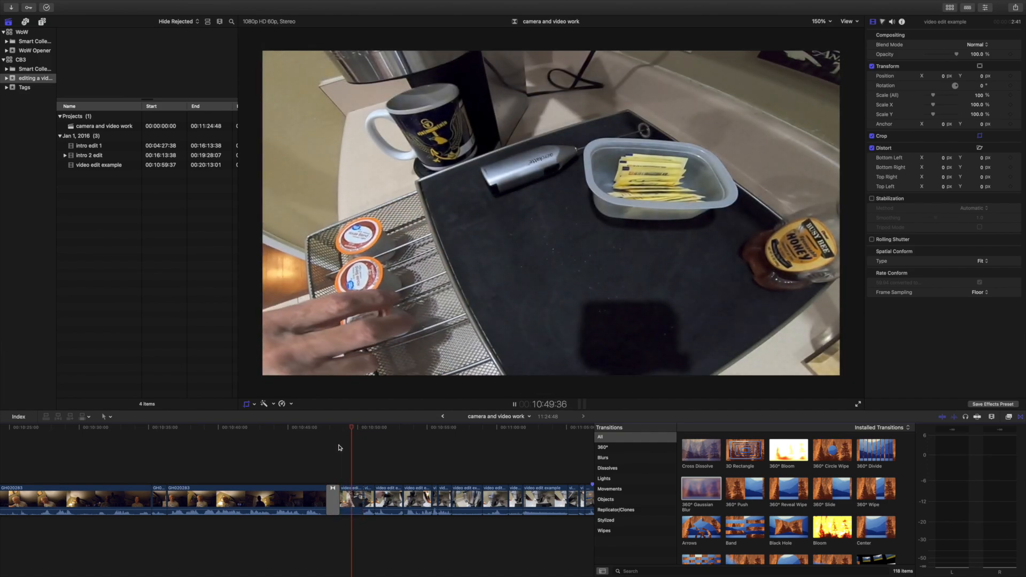
key("space")
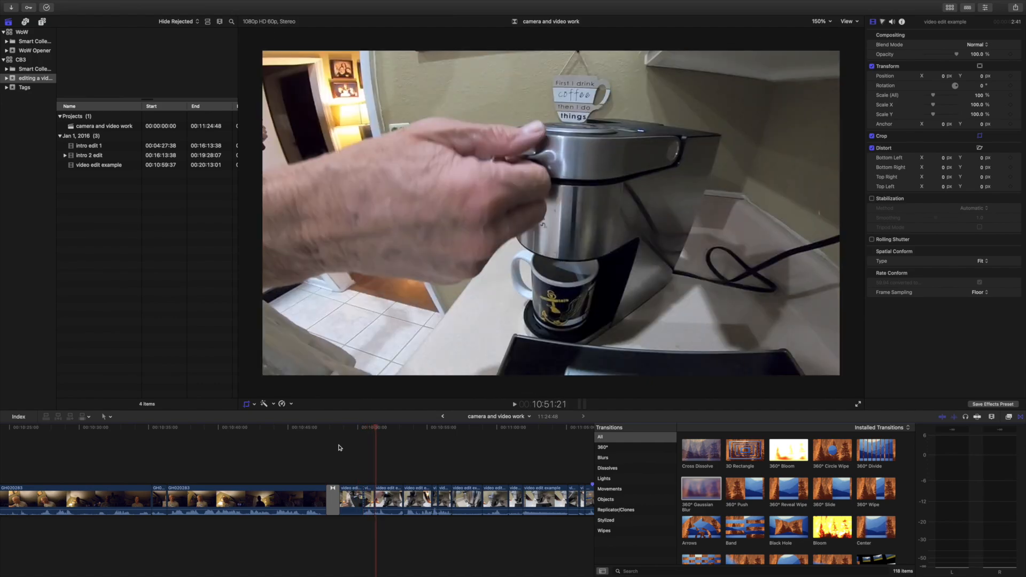
key("shift+c")
left_click(393, 473)
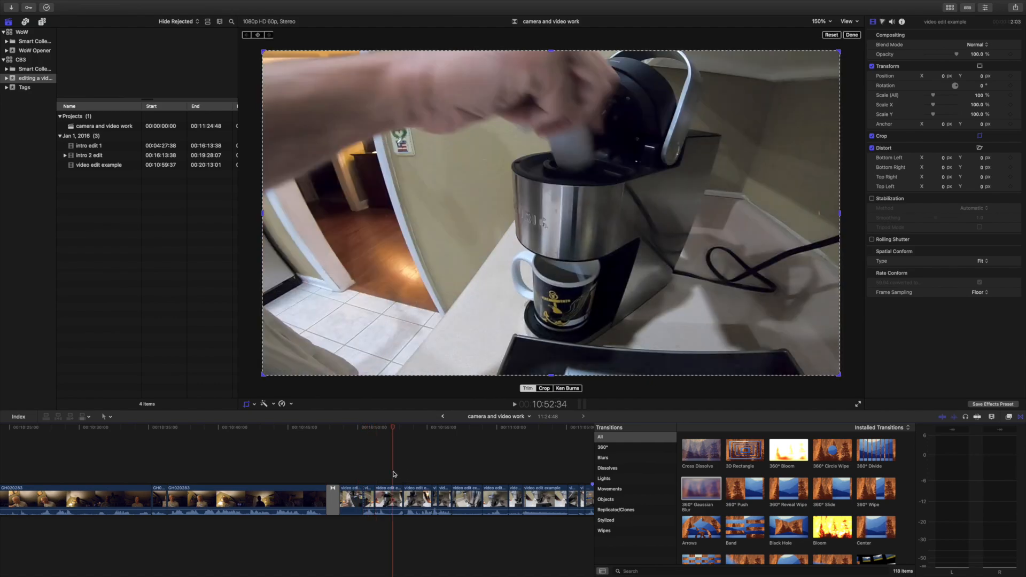
key("space")
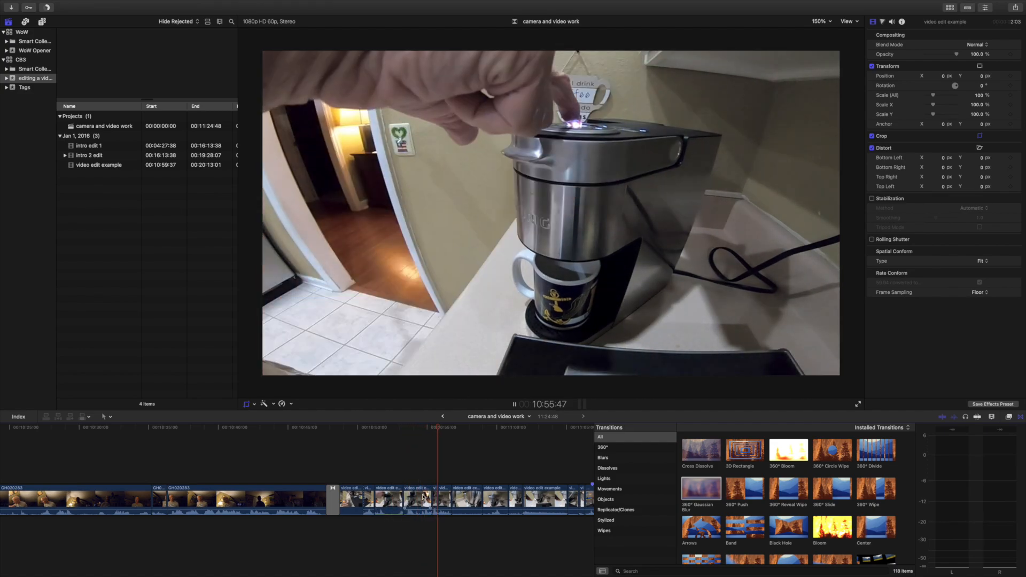
left_click(424, 471)
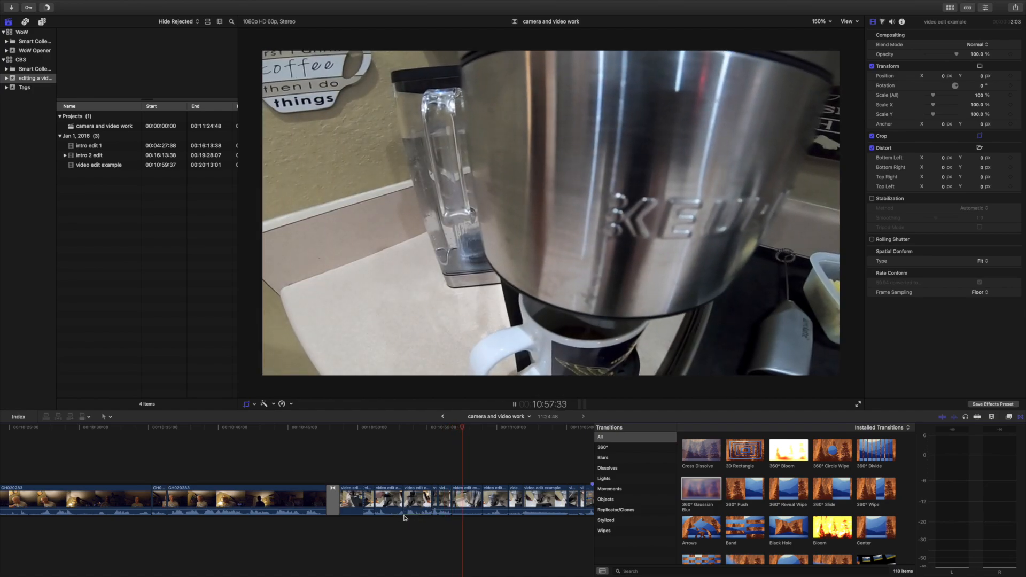
key("shift+c")
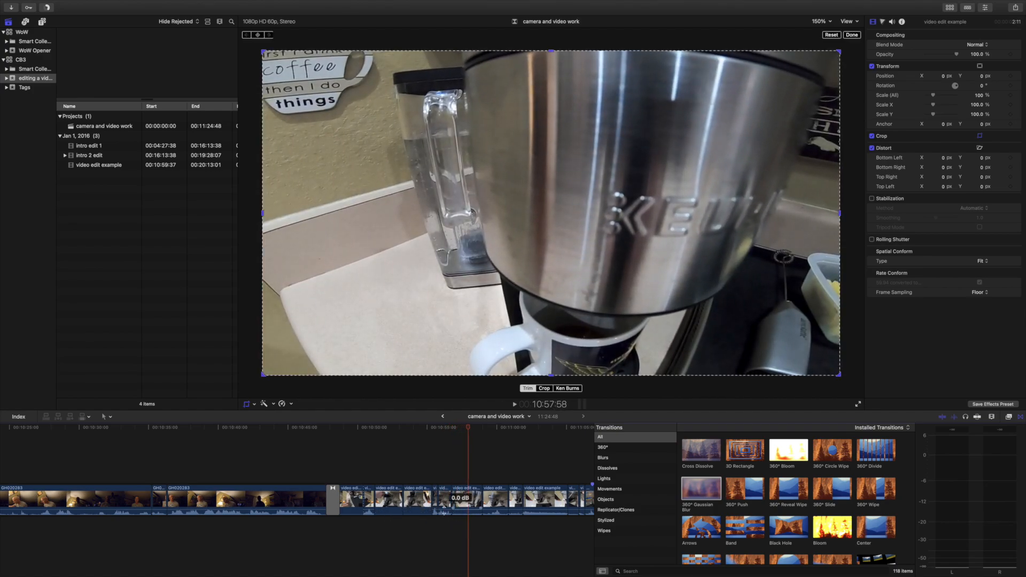
left_click(415, 471)
key("space")
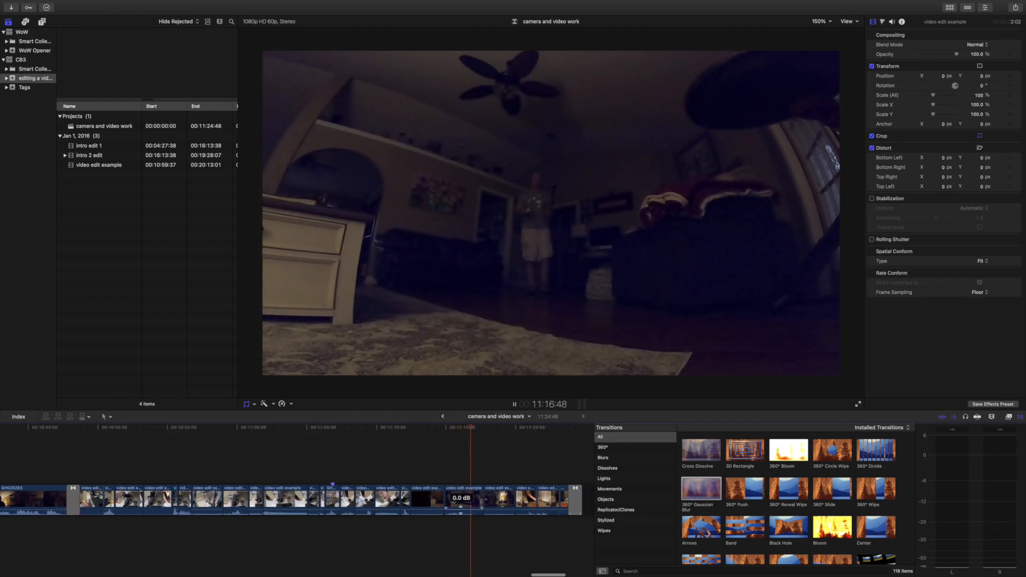
left_click_drag(460, 519, 523, 524)
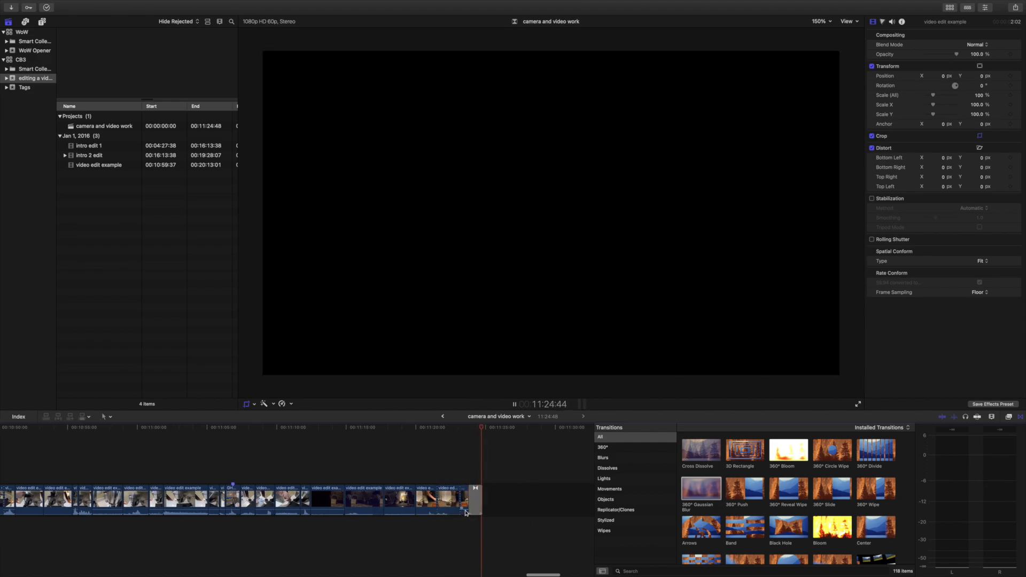
key("shift+c")
Turn off the on-screen crop controls in the viewer.
scroll(419, 502, "left", 10)
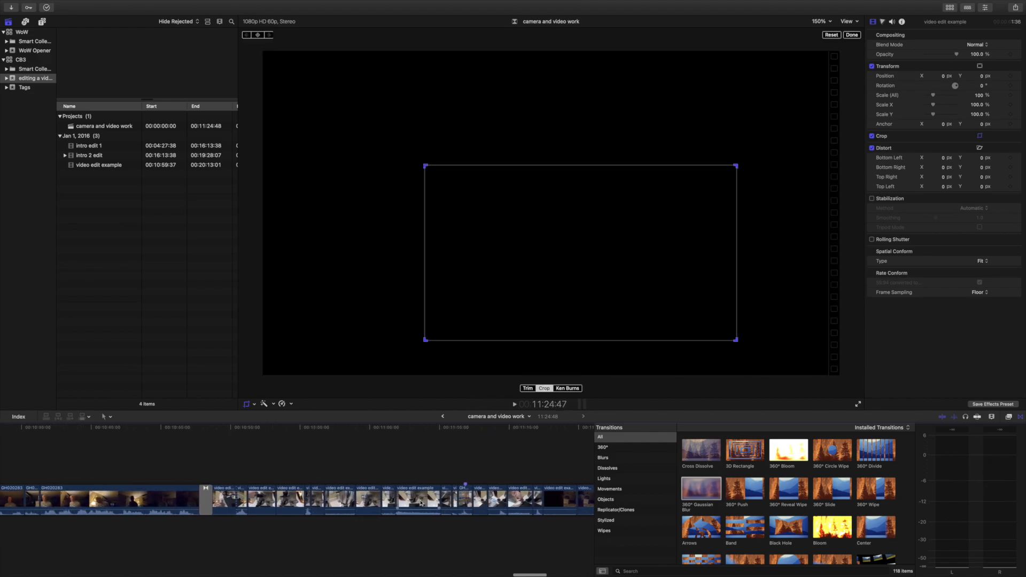
left_click(245, 406)
scroll(246, 430, "left", 10)
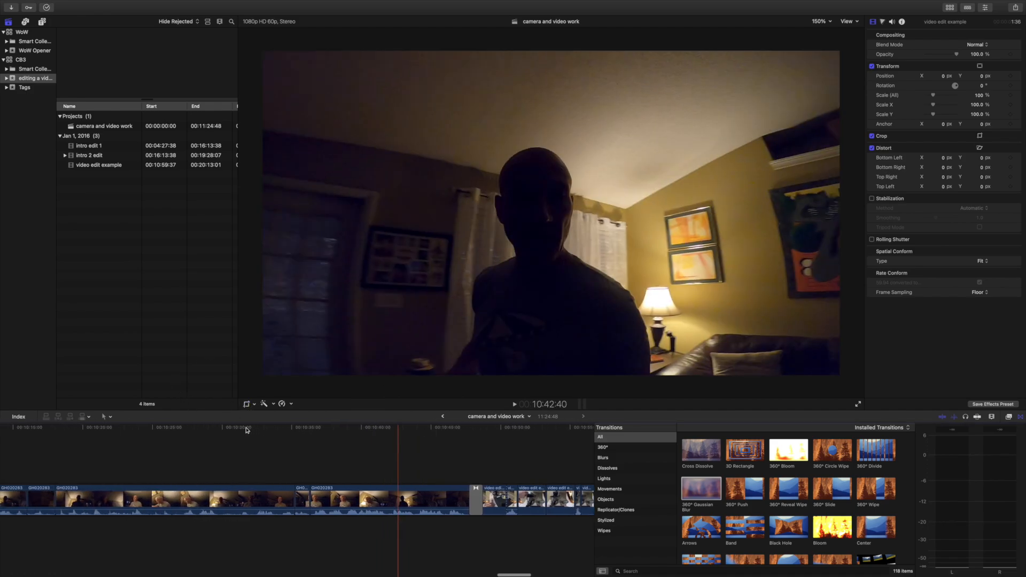
Examine the blur transitions at the start of the coffee footage and the end of the table footage.
scroll(246, 430, "right", 12)
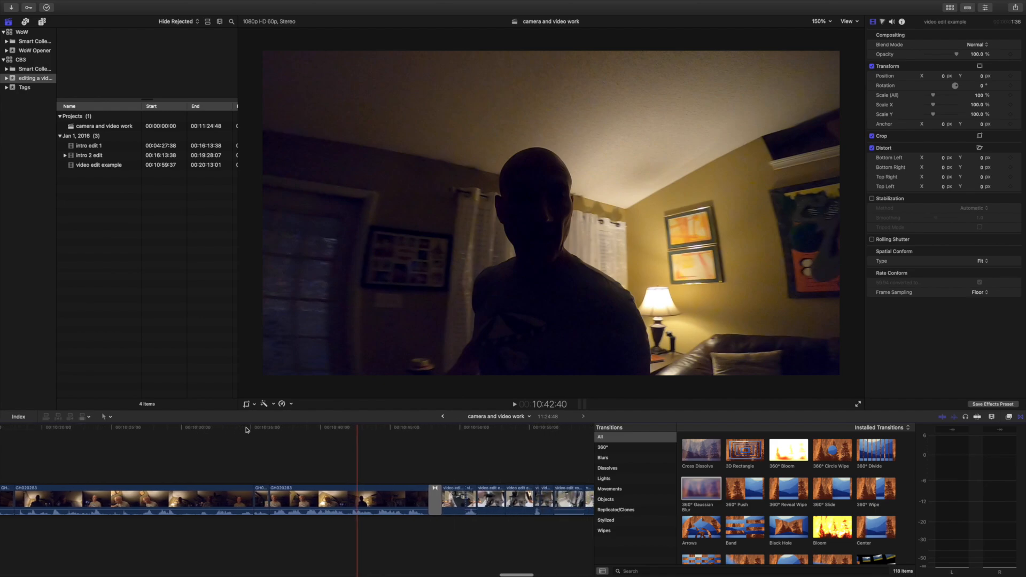
scroll(243, 430, "right", 1)
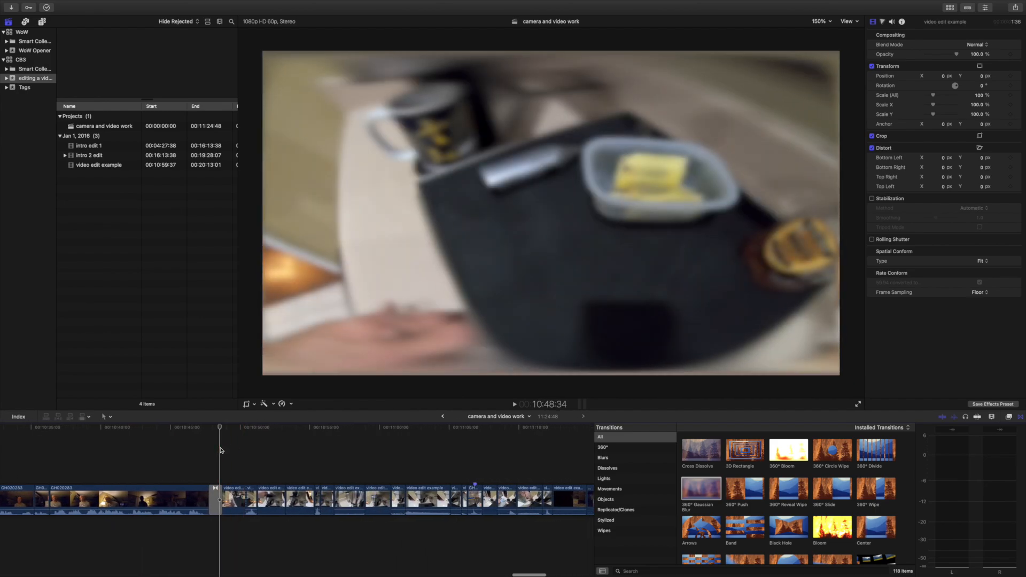
scroll(444, 460, "right", 8)
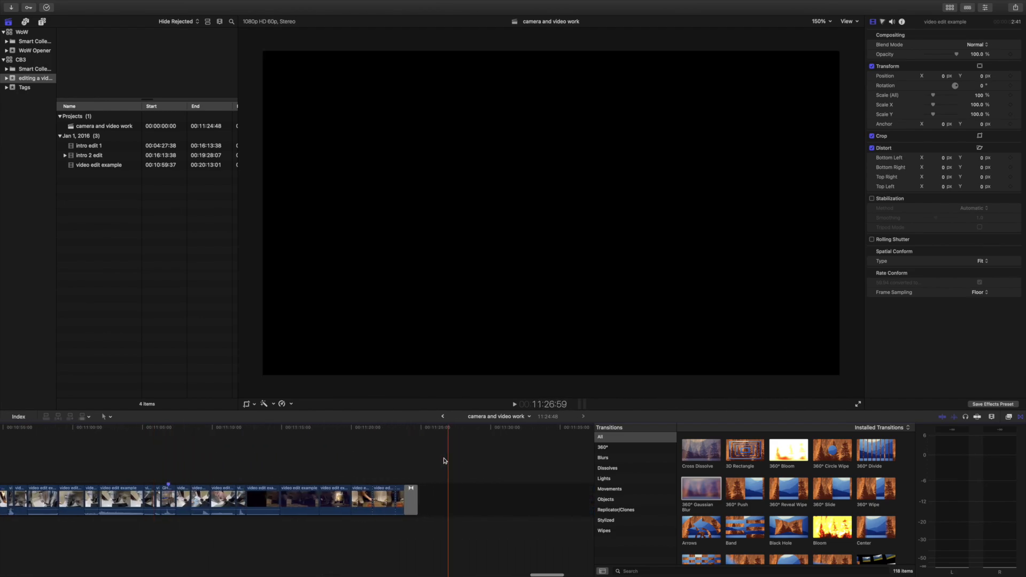
left_click(405, 455)
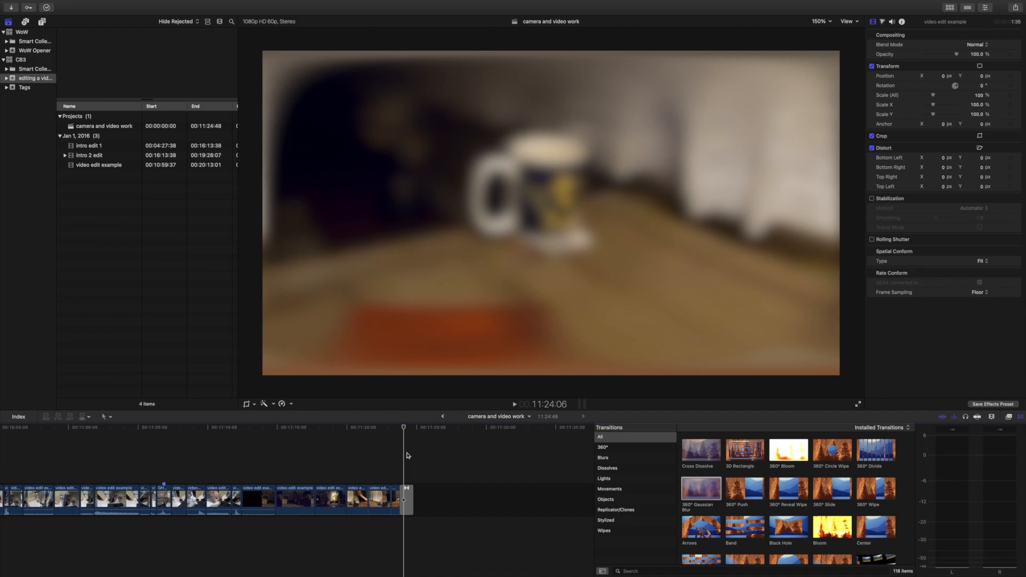
scroll(407, 456, "left", 5)
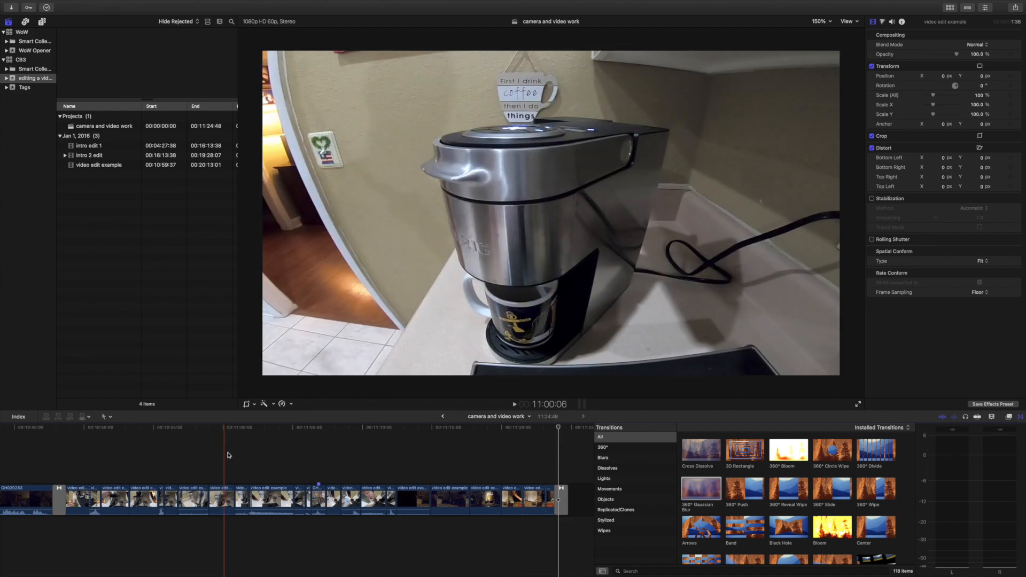
Hide the transitions browser and play the edited sequence full screen from the opening blur at 10:48:32.
scroll(171, 443, "left", 7)
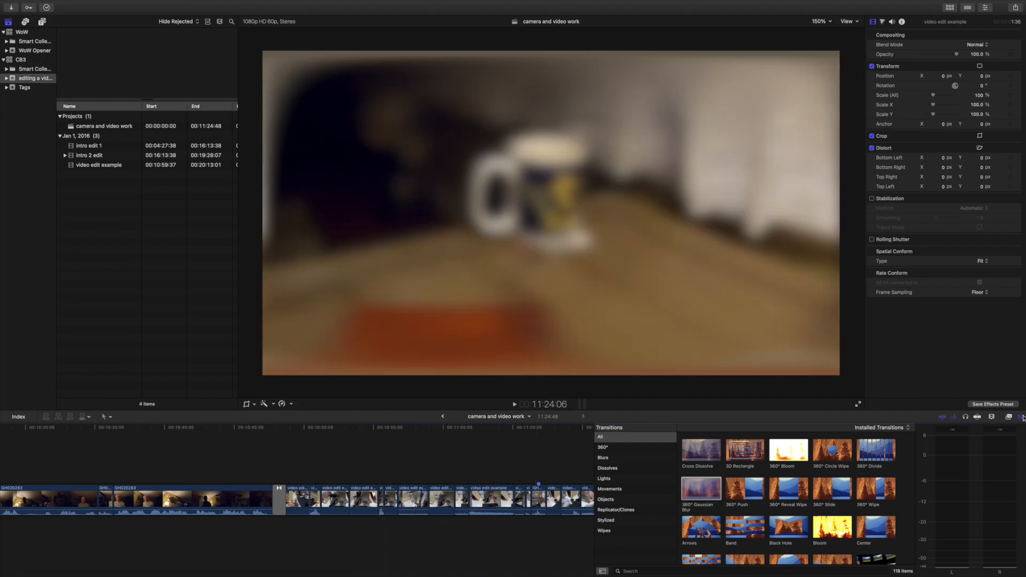
left_click(1022, 417)
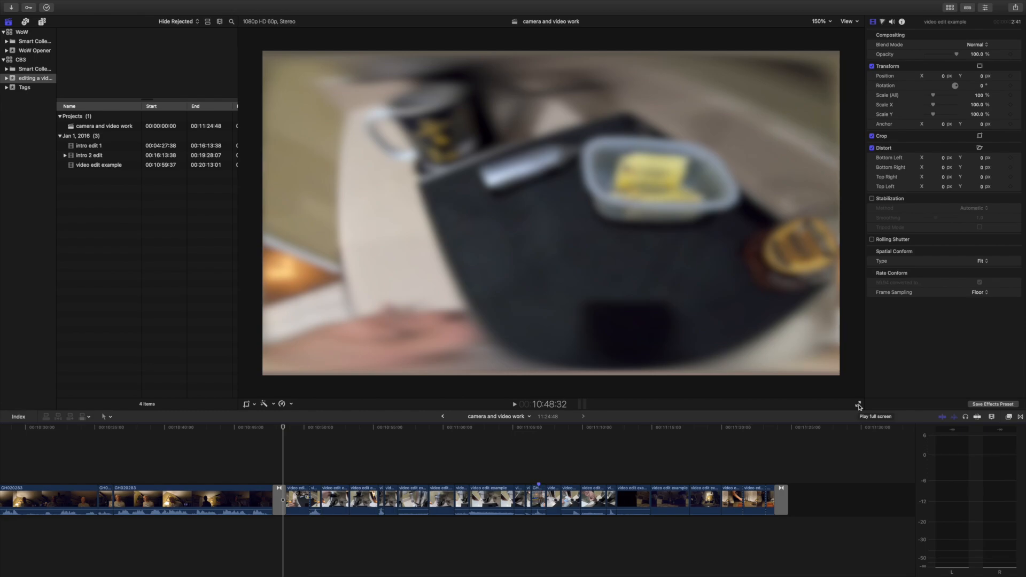
left_click(859, 406)
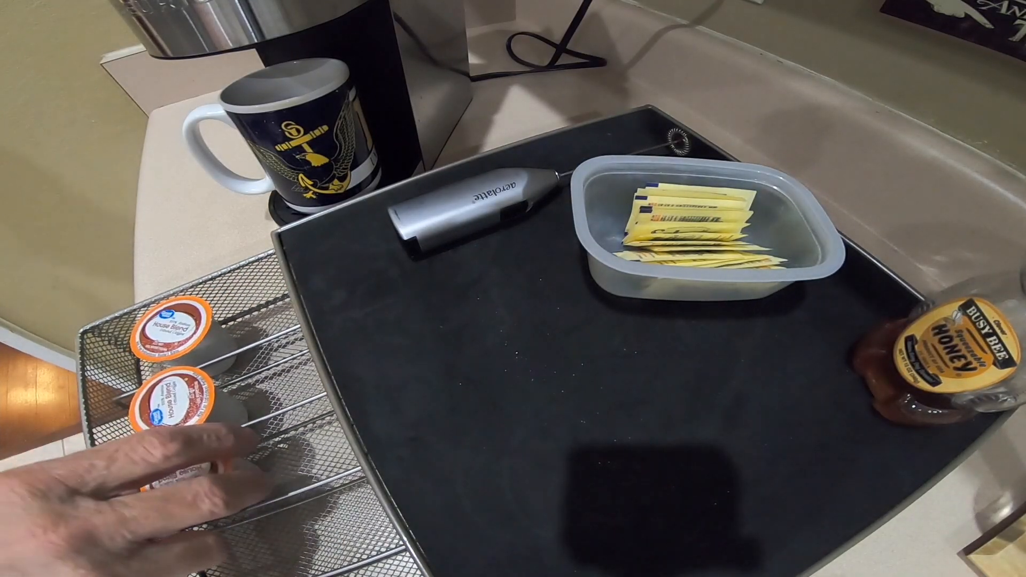